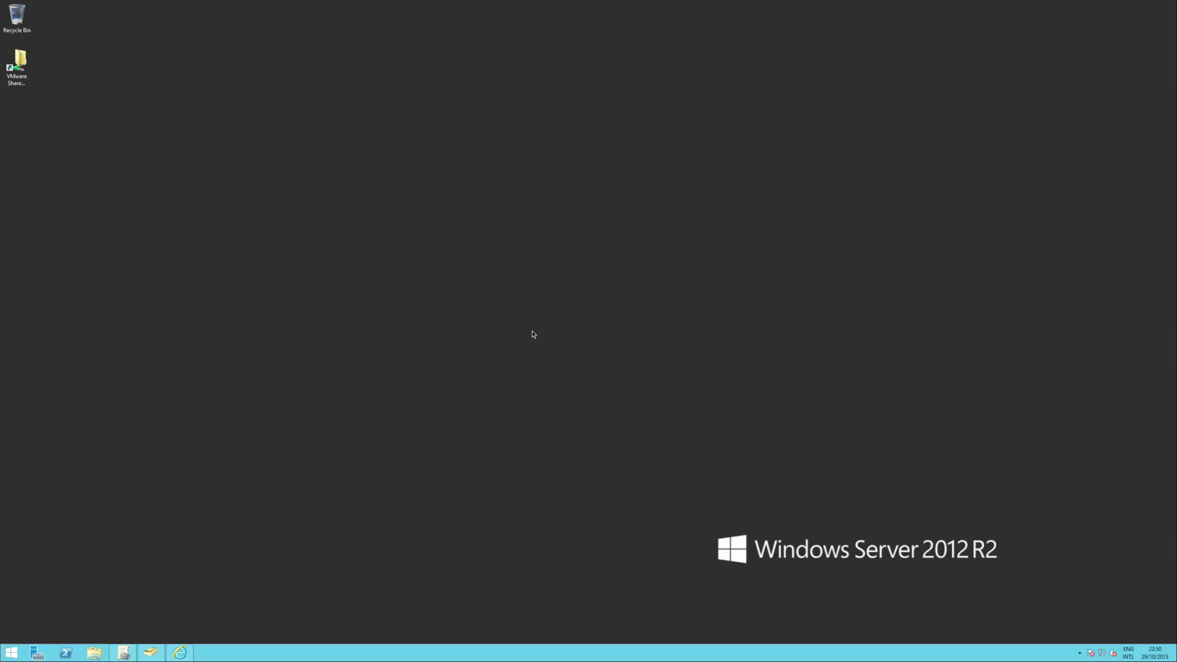
Step: Launch the downloaded OfficeDeploymentTool from the Downloads folder
{"action": "left_click", "coordinate": [179, 653]}
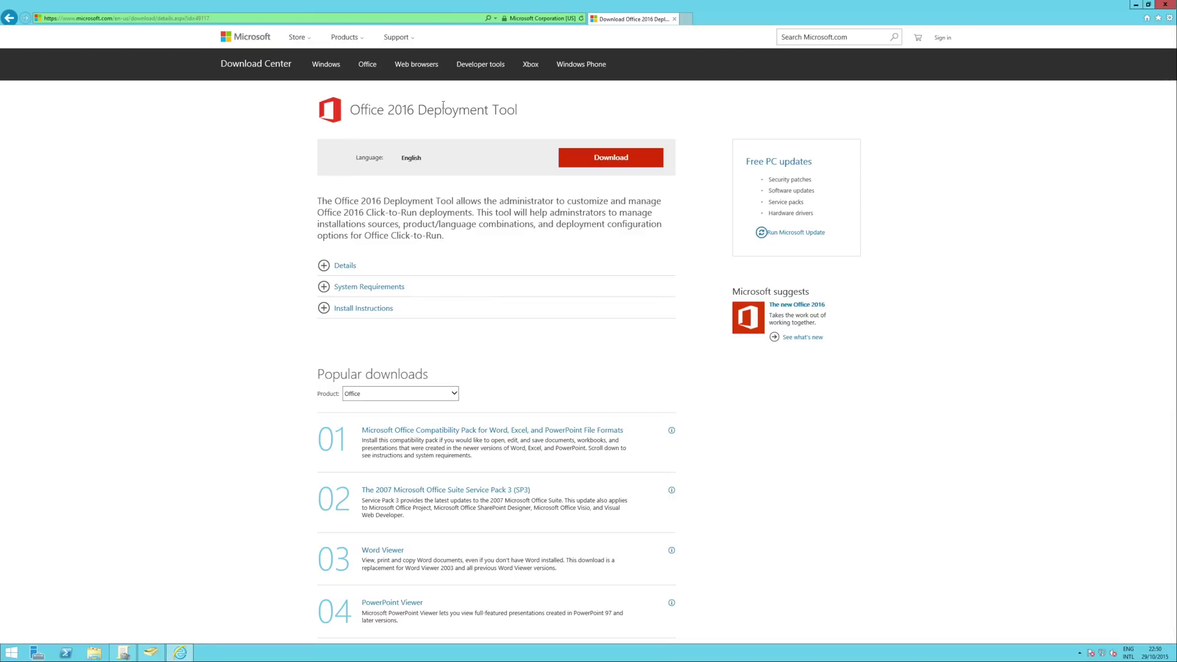
{"action": "left_click", "coordinate": [1136, 5]}
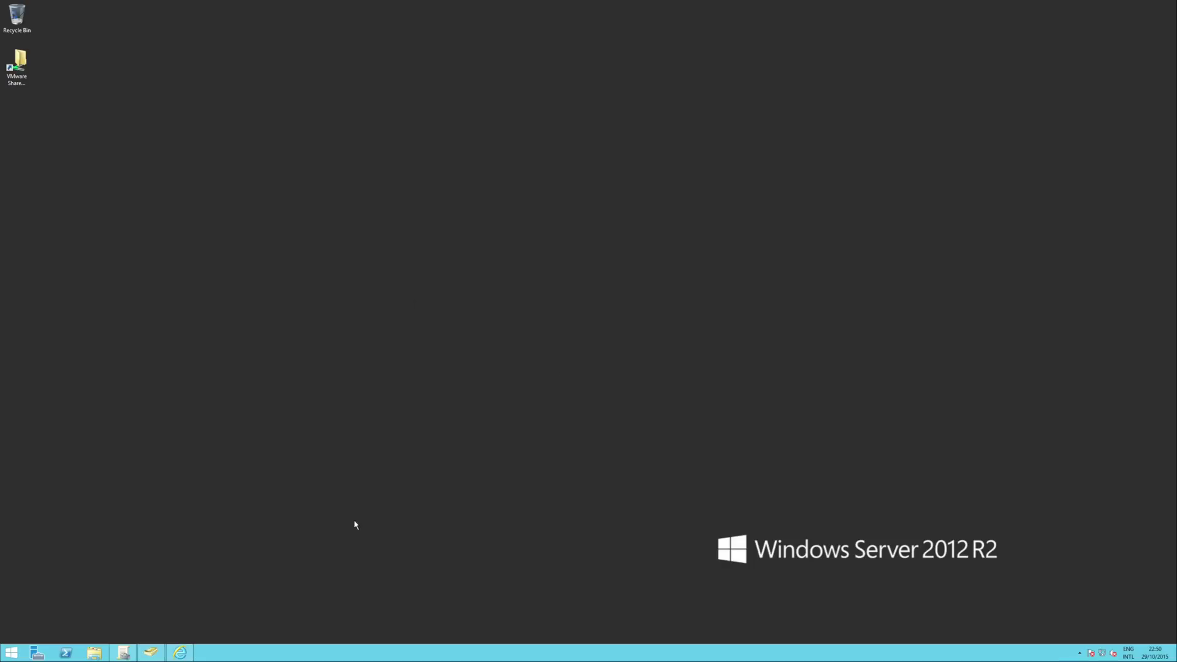
{"action": "left_click", "coordinate": [94, 653]}
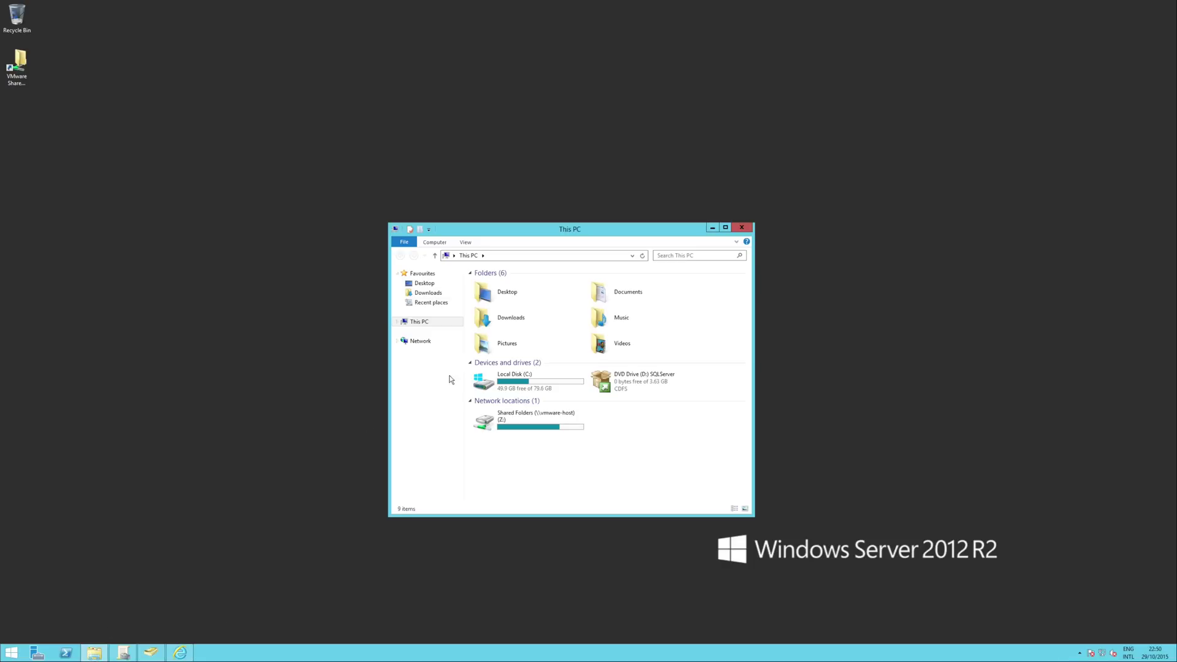
{"action": "left_click", "coordinate": [428, 292]}
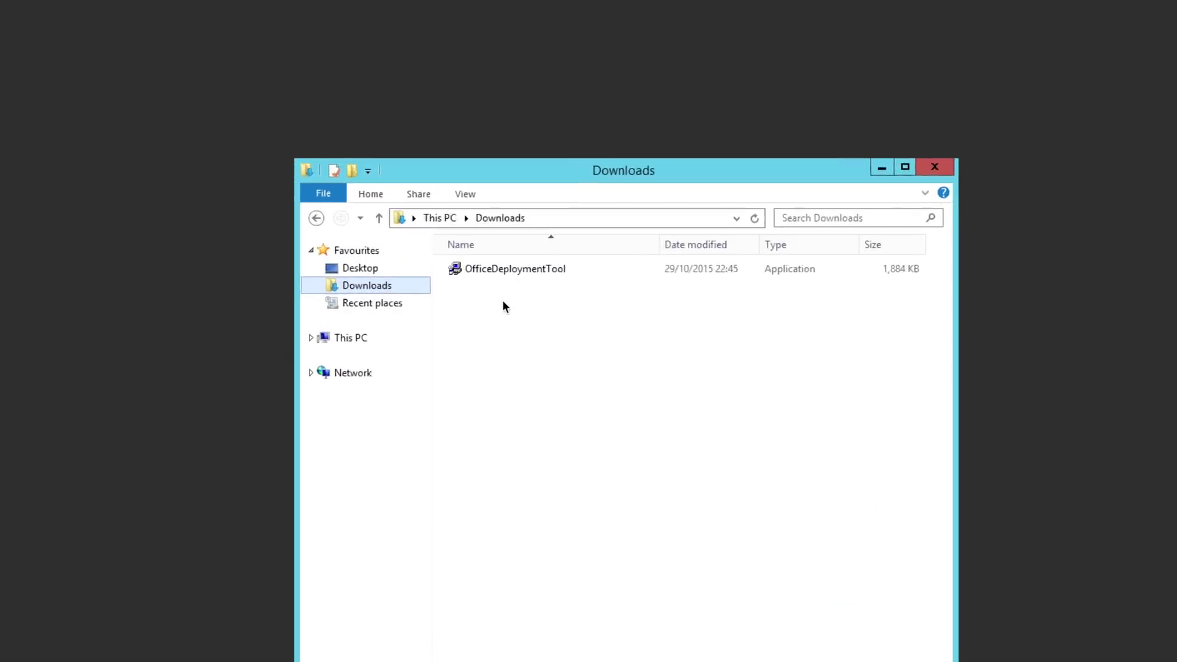
{"action": "double_click", "coordinate": [509, 272]}
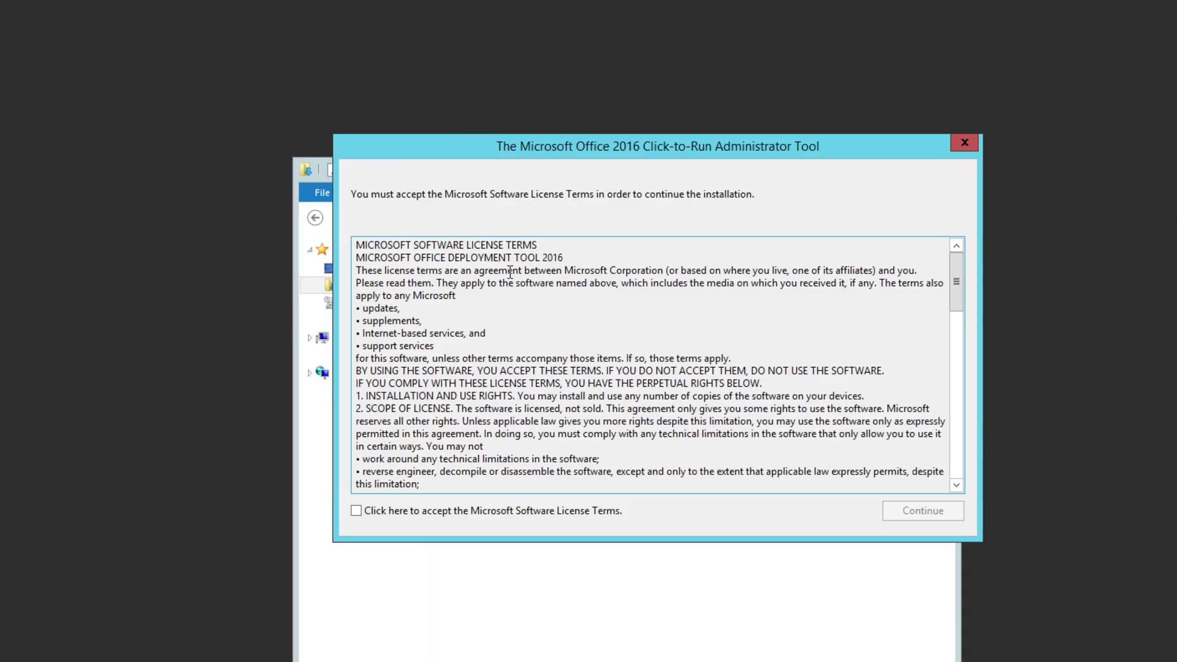
Step: Accept the licence and extract the tool's files into a new C:\Office2016DT folder
{"action": "left_click", "coordinate": [464, 511]}
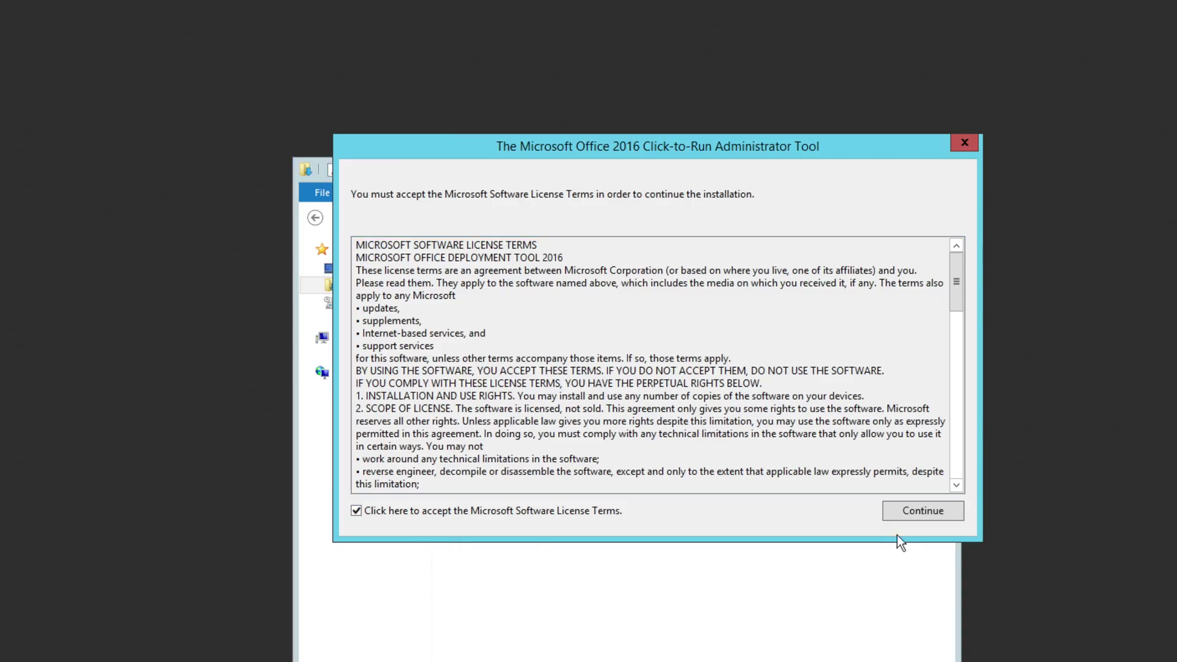
{"action": "left_click", "coordinate": [947, 508]}
{"action": "double_click", "coordinate": [587, 319]}
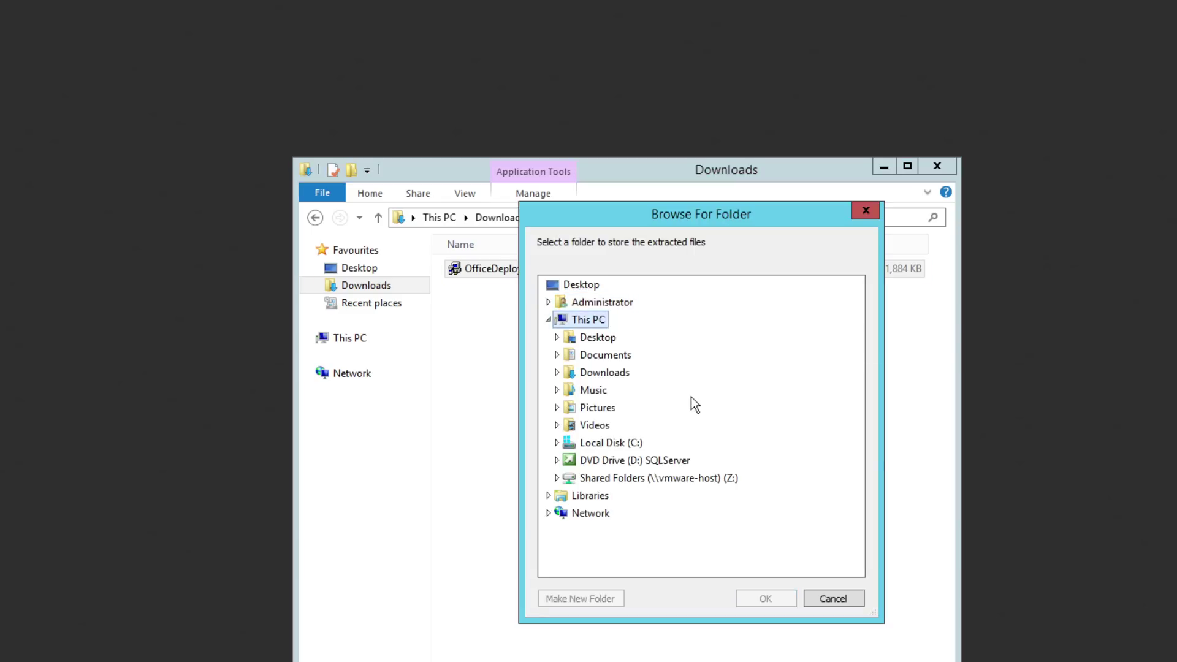
{"action": "double_click", "coordinate": [595, 444]}
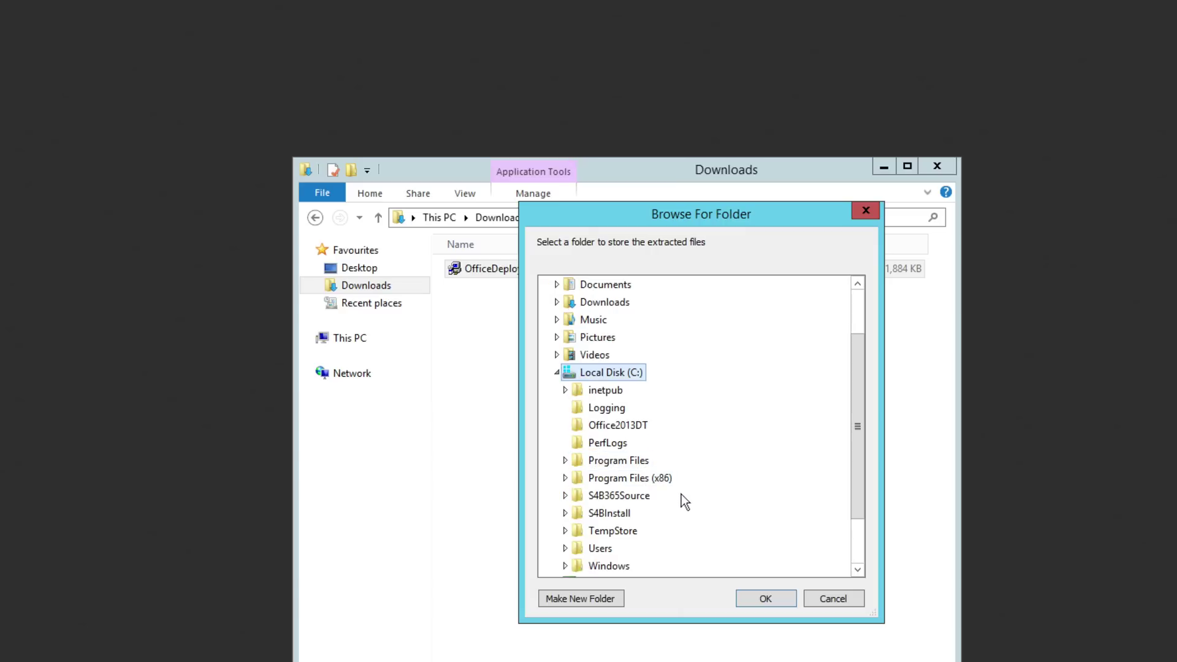
{"action": "left_click", "coordinate": [603, 595]}
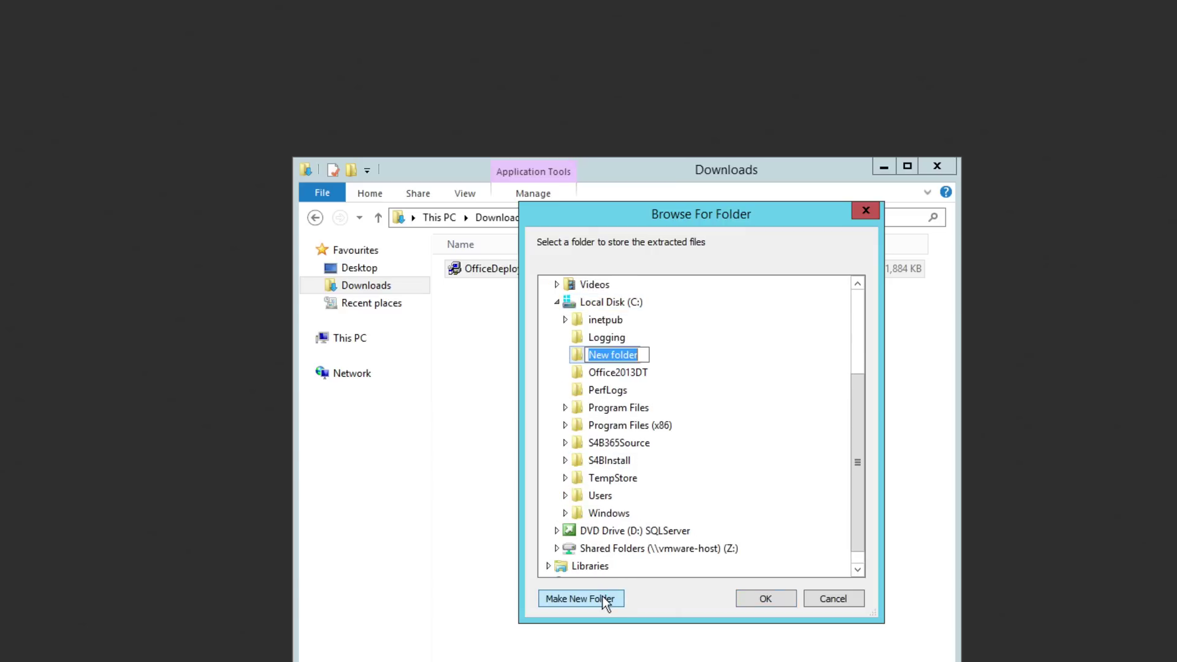
{"action": "type", "text": "Office2016DT"}
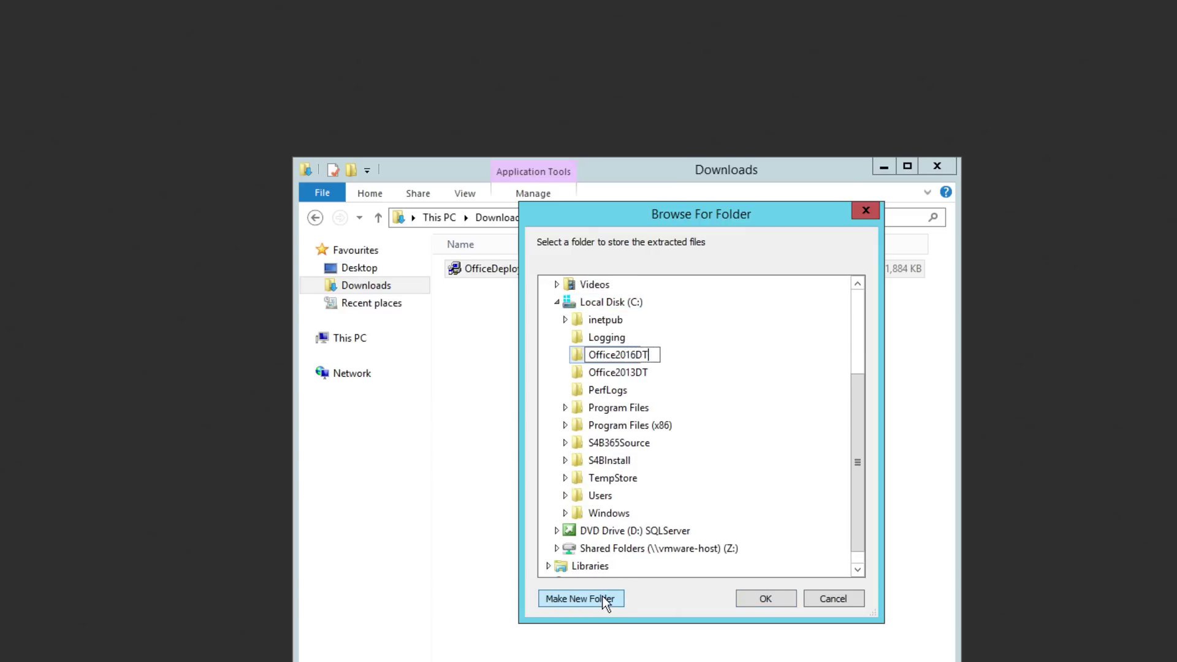
{"action": "key", "text": "Return"}
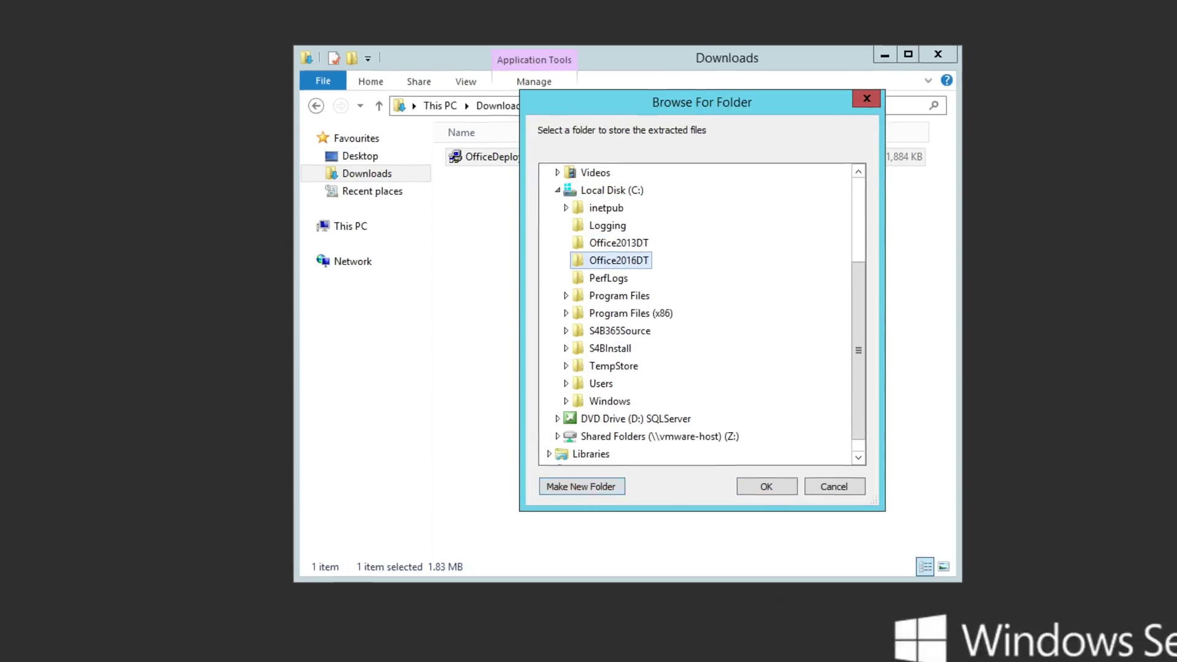
{"action": "left_click", "coordinate": [774, 397]}
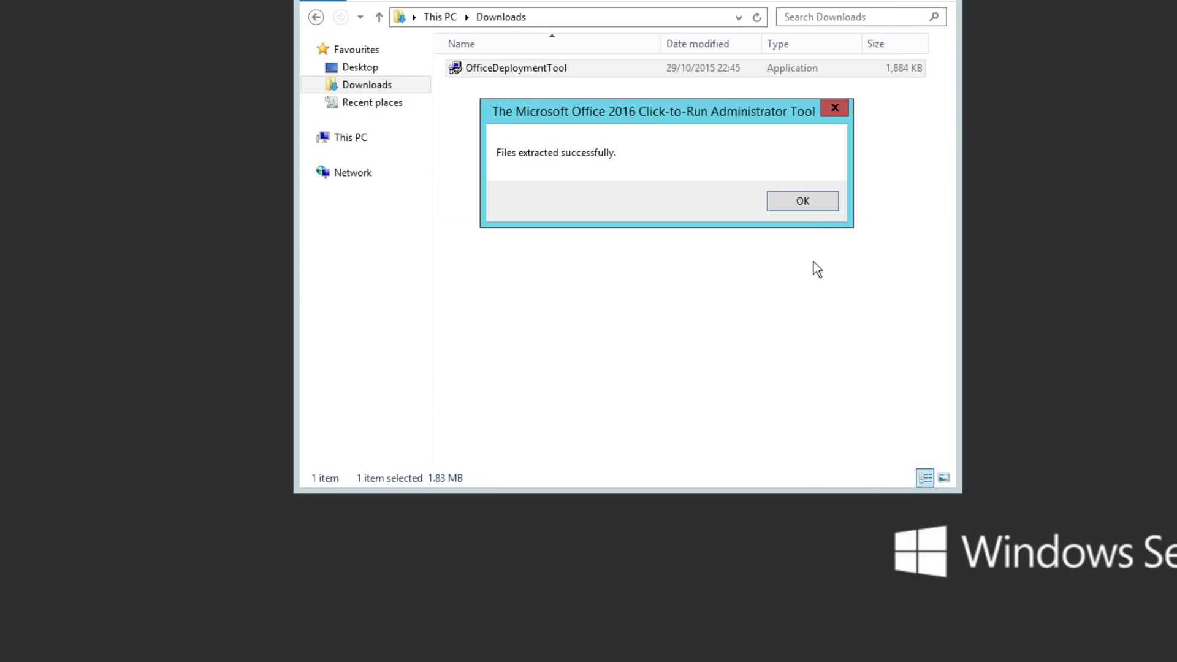
{"action": "left_click", "coordinate": [804, 202]}
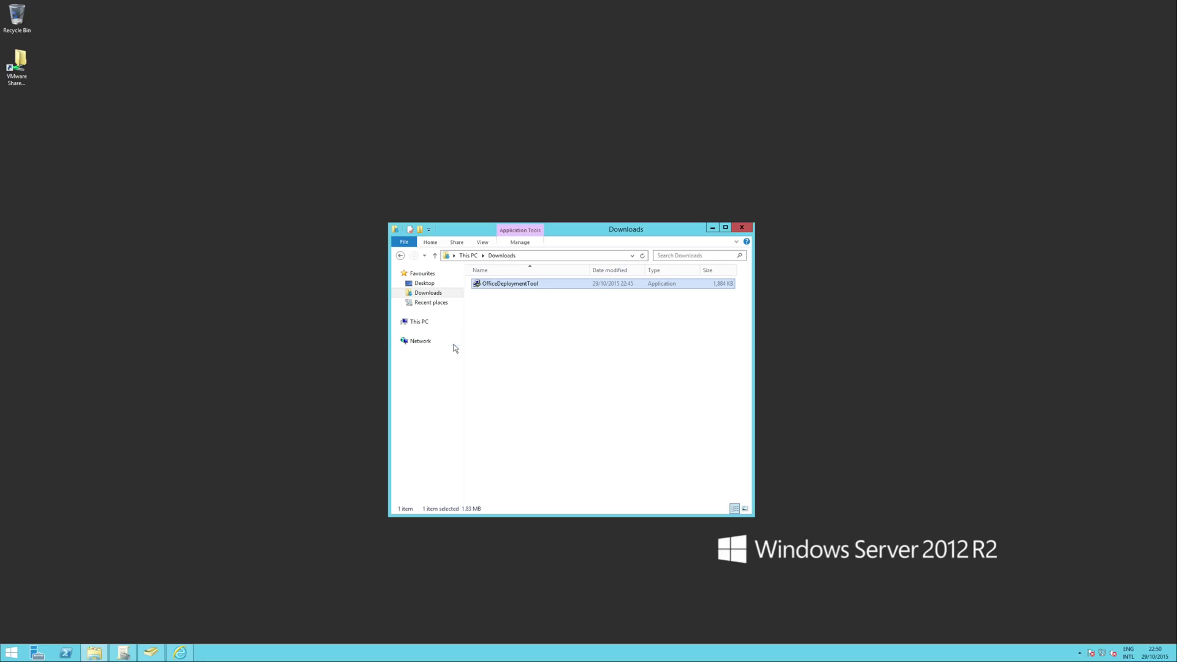
Step: Create a new folder named Office2016Installer on Local Disk (C:)
{"action": "left_click", "coordinate": [420, 323]}
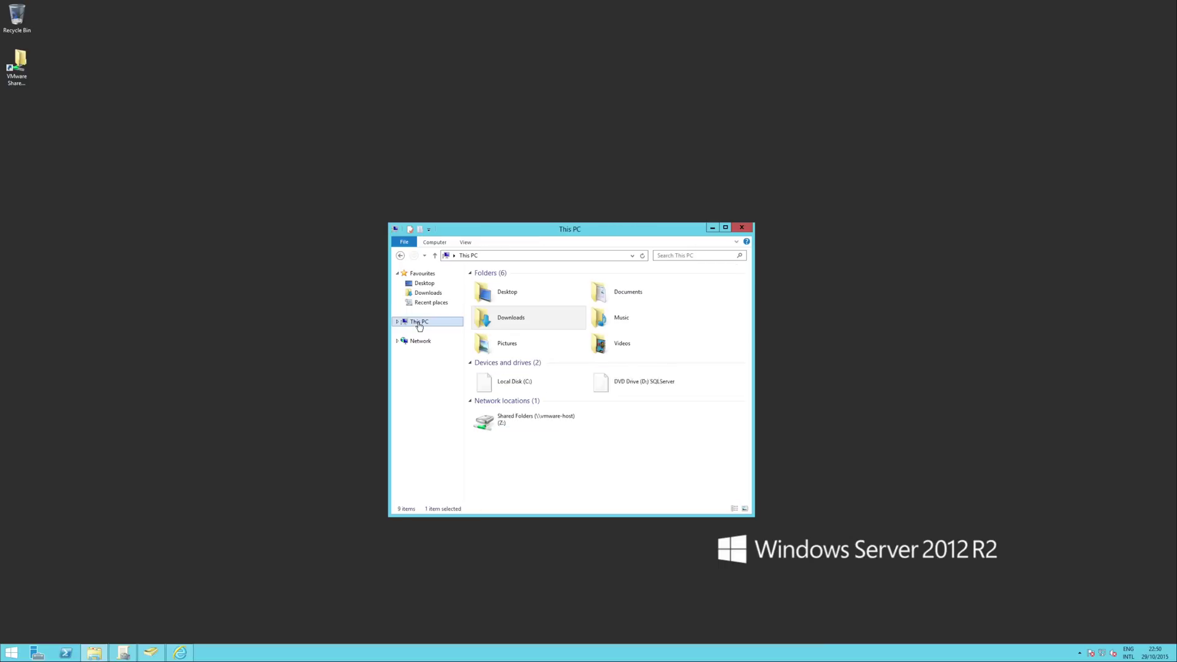
{"action": "double_click", "coordinate": [509, 379]}
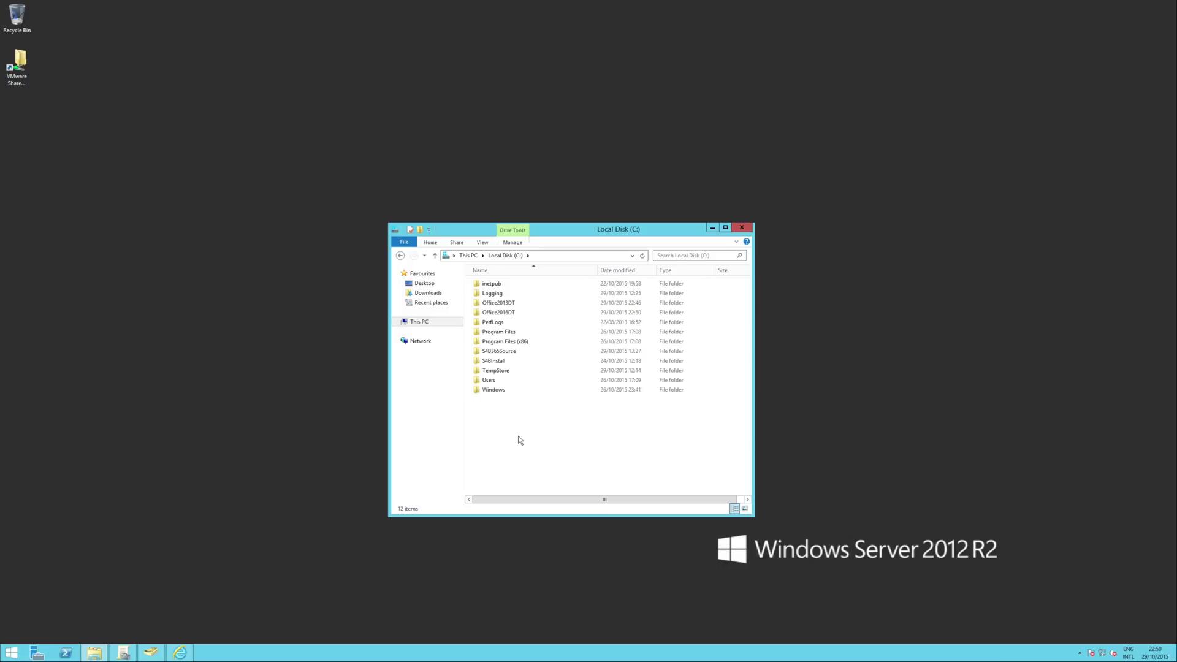
{"action": "right_click", "coordinate": [519, 437]}
{"action": "mouse_move", "coordinate": [567, 529]}
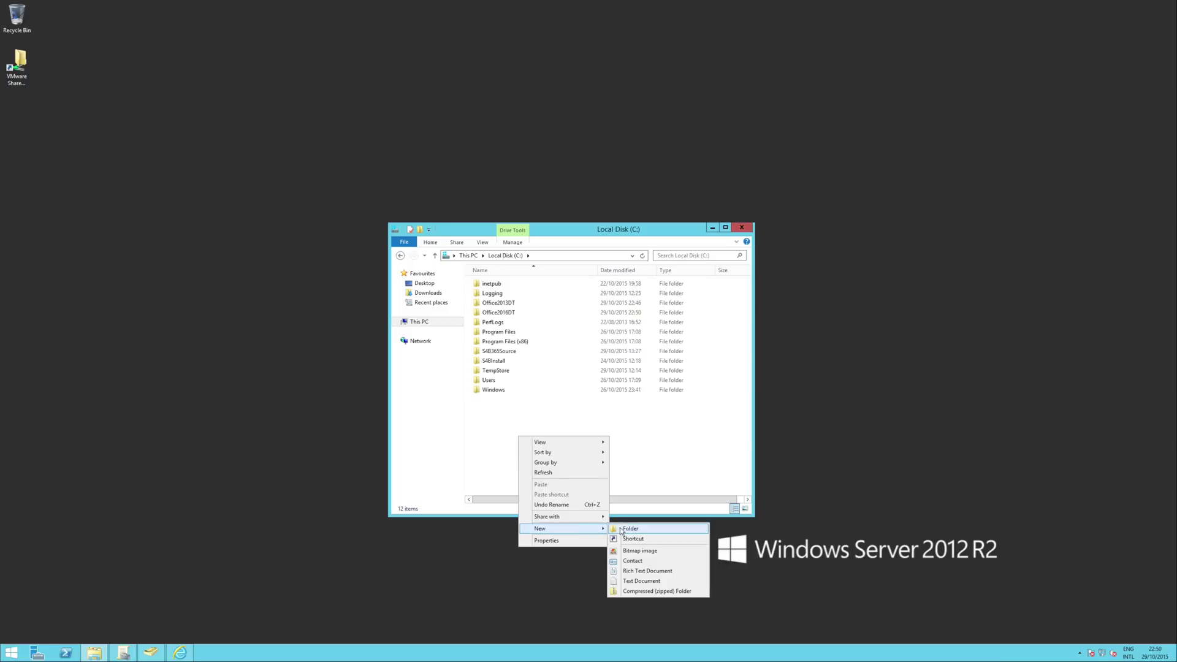
{"action": "left_click", "coordinate": [620, 531]}
{"action": "type", "text": "Office"}
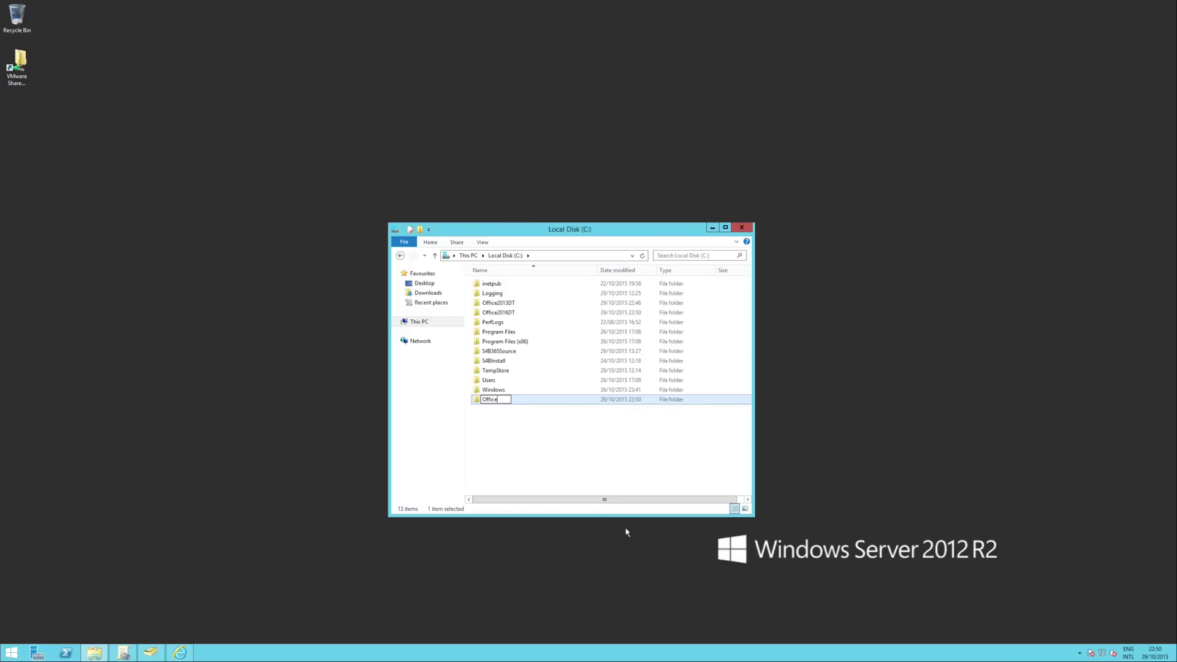
{"action": "type", "text": "2016Installer"}
{"action": "key", "text": "Return"}
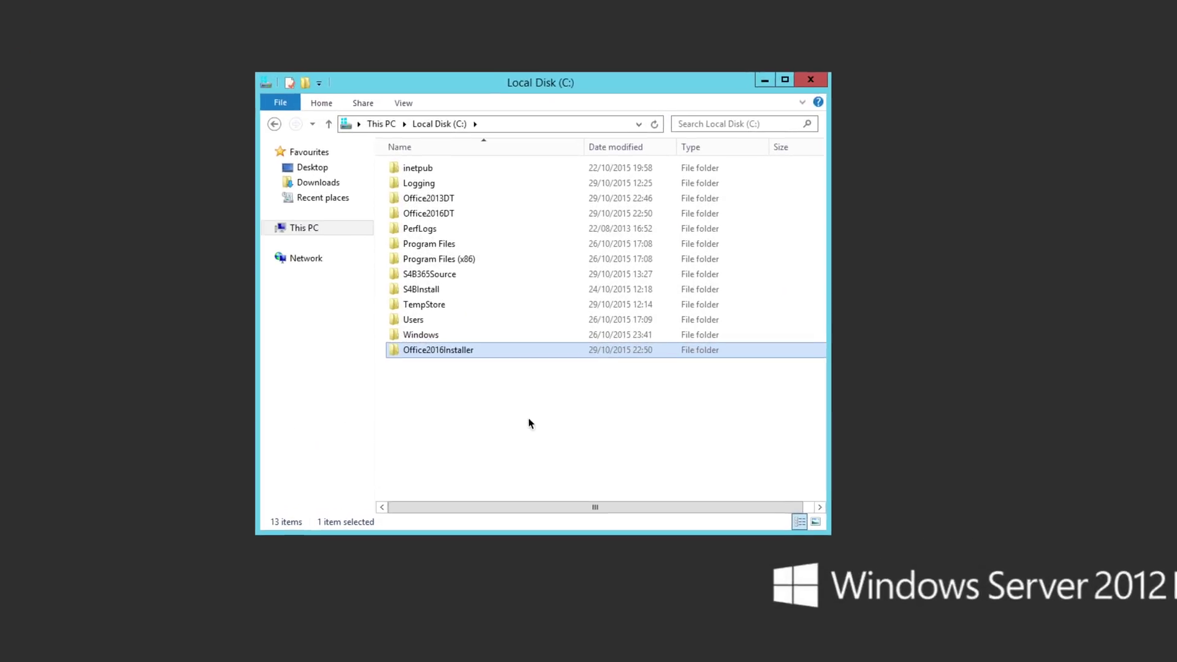
Step: Share the Office2016Installer folder with Everyone given Full Control
{"action": "key", "text": "alt+Return"}
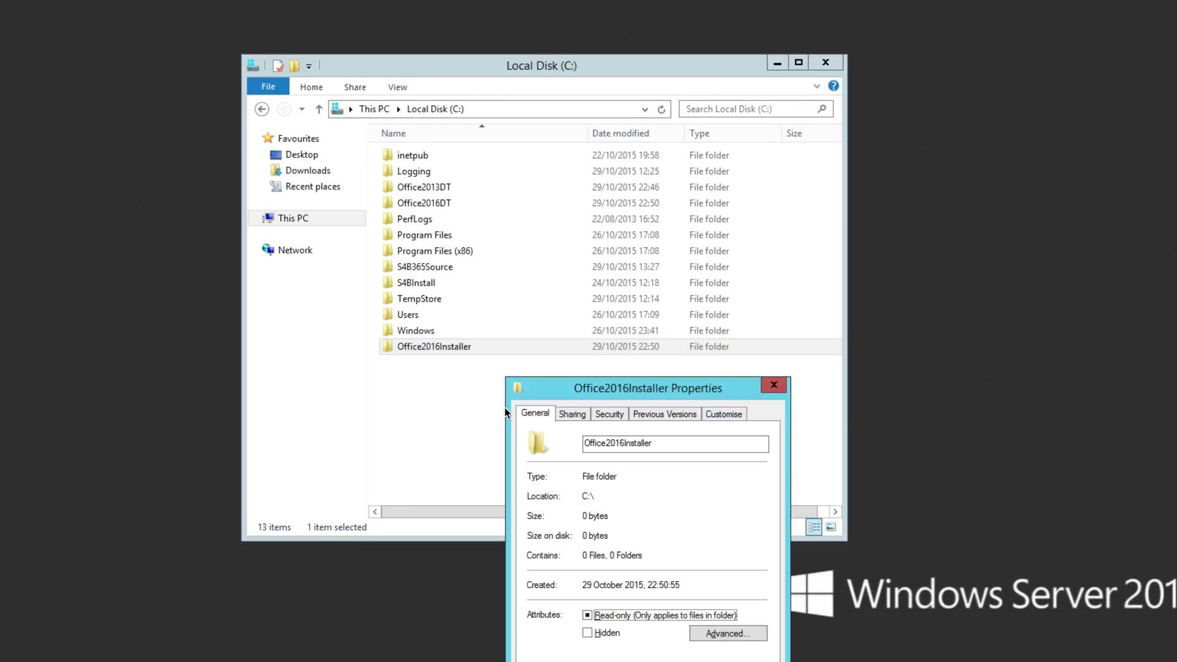
{"action": "left_click", "coordinate": [568, 414]}
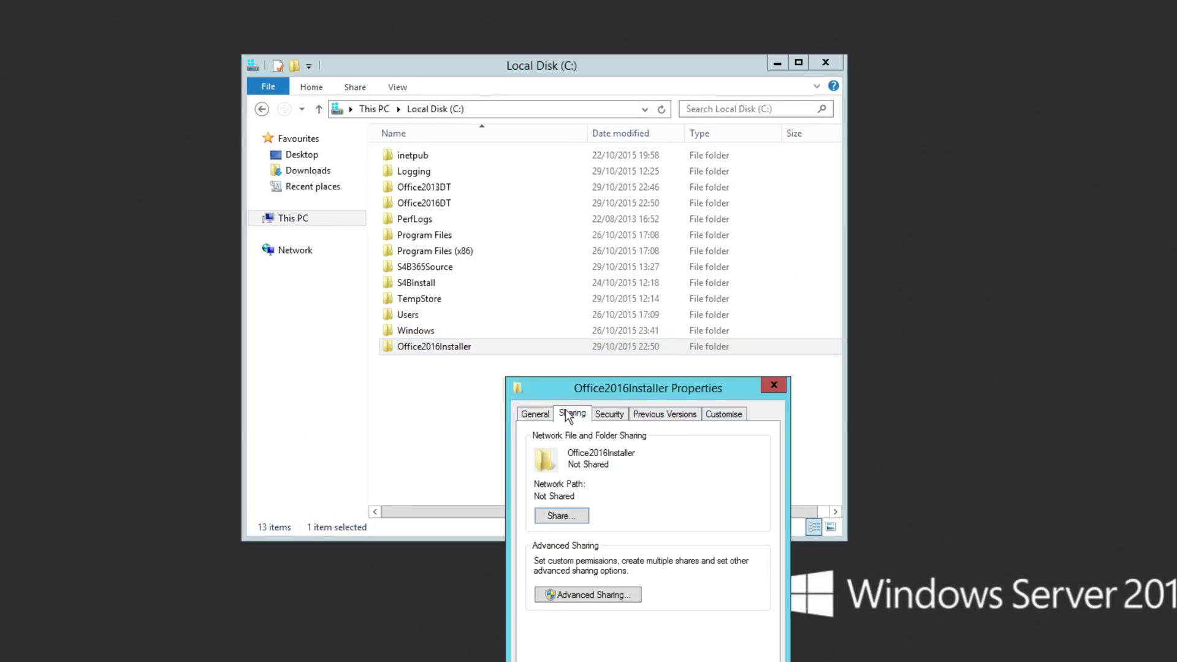
{"action": "left_click", "coordinate": [592, 593]}
{"action": "left_click", "coordinate": [554, 443]}
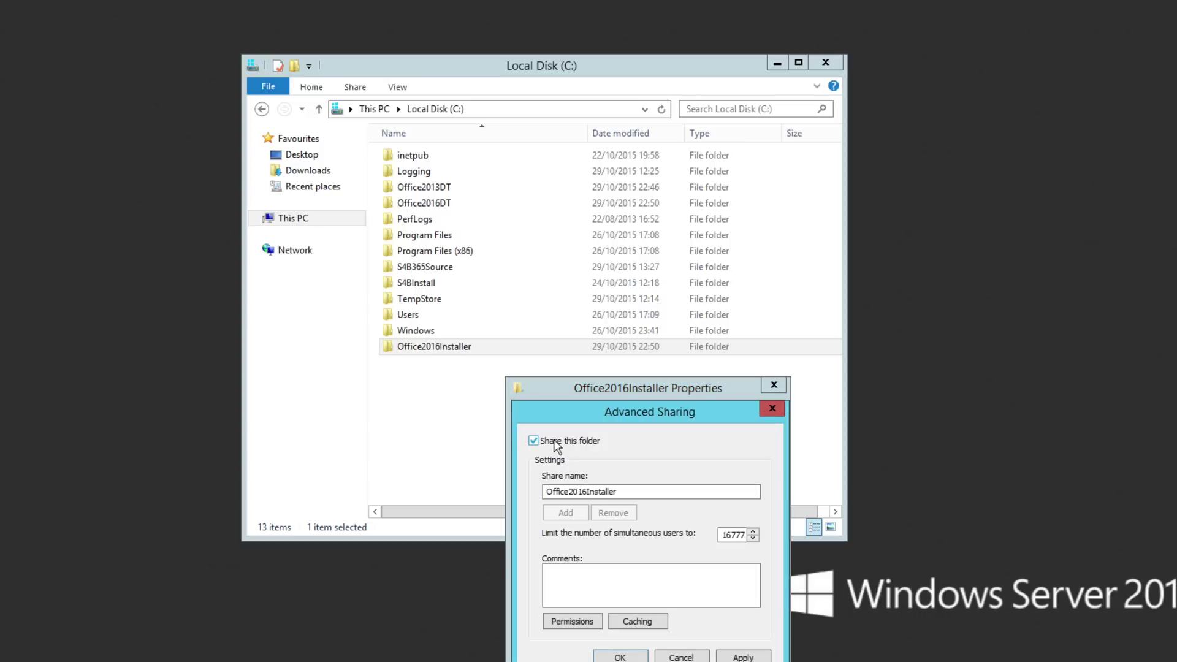
{"action": "left_click", "coordinate": [576, 620]}
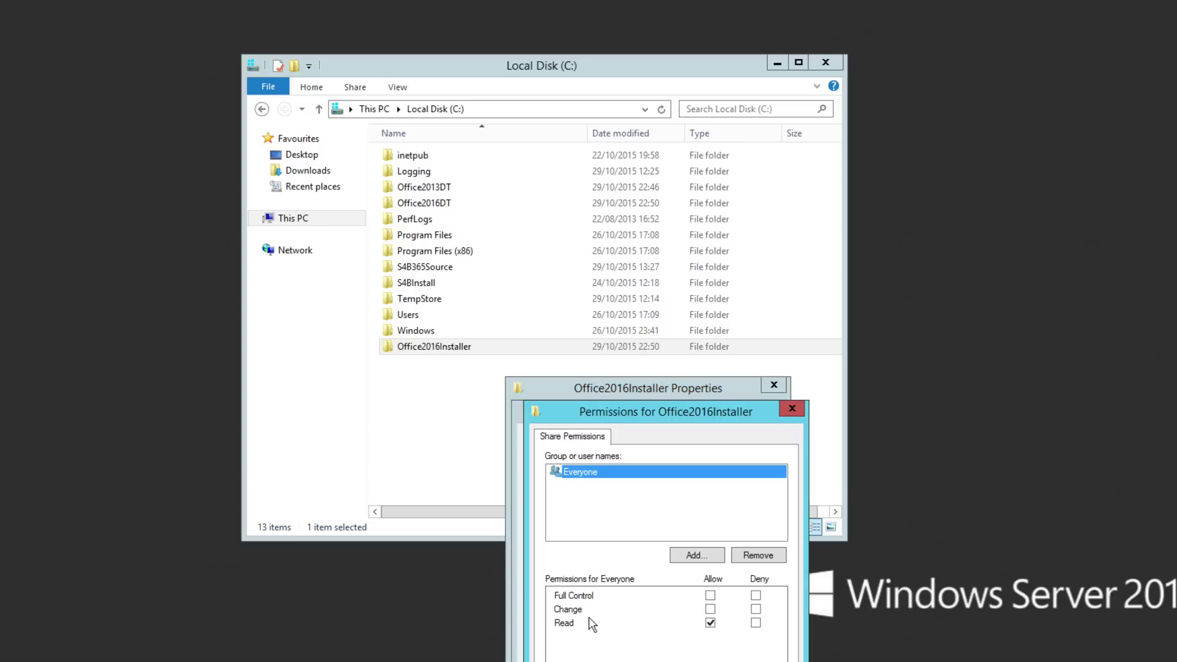
{"action": "left_click", "coordinate": [710, 595]}
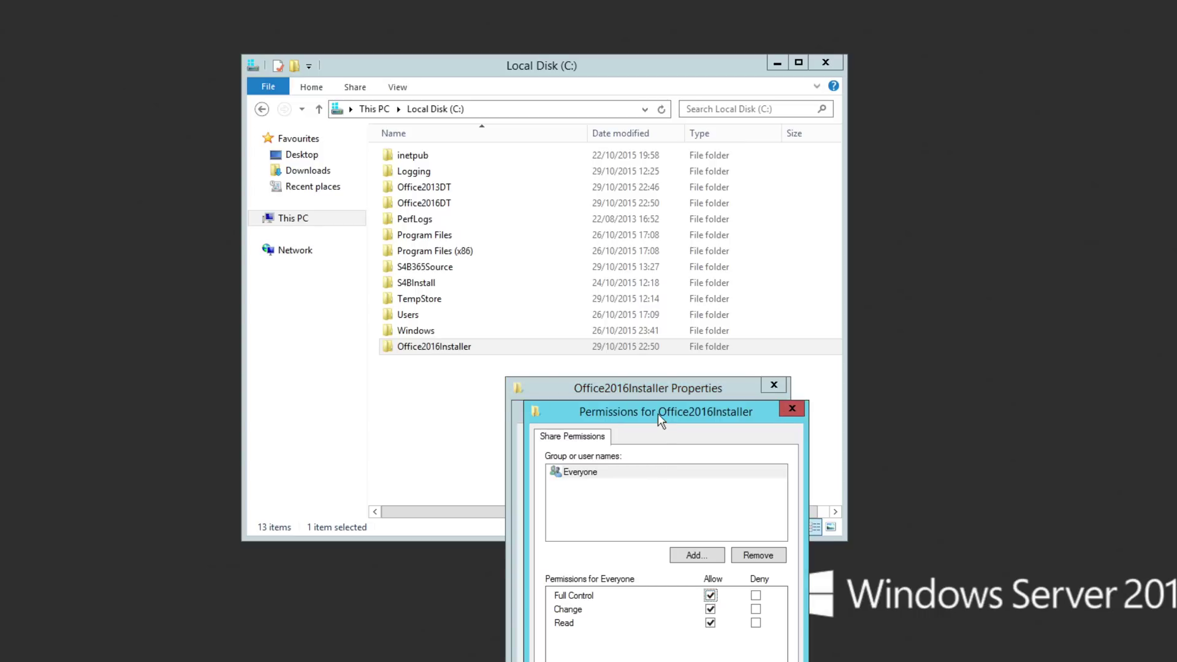
{"action": "left_click_drag", "start_coordinate": [657, 413], "coordinate": [660, 406]}
{"action": "key", "text": "Return"}
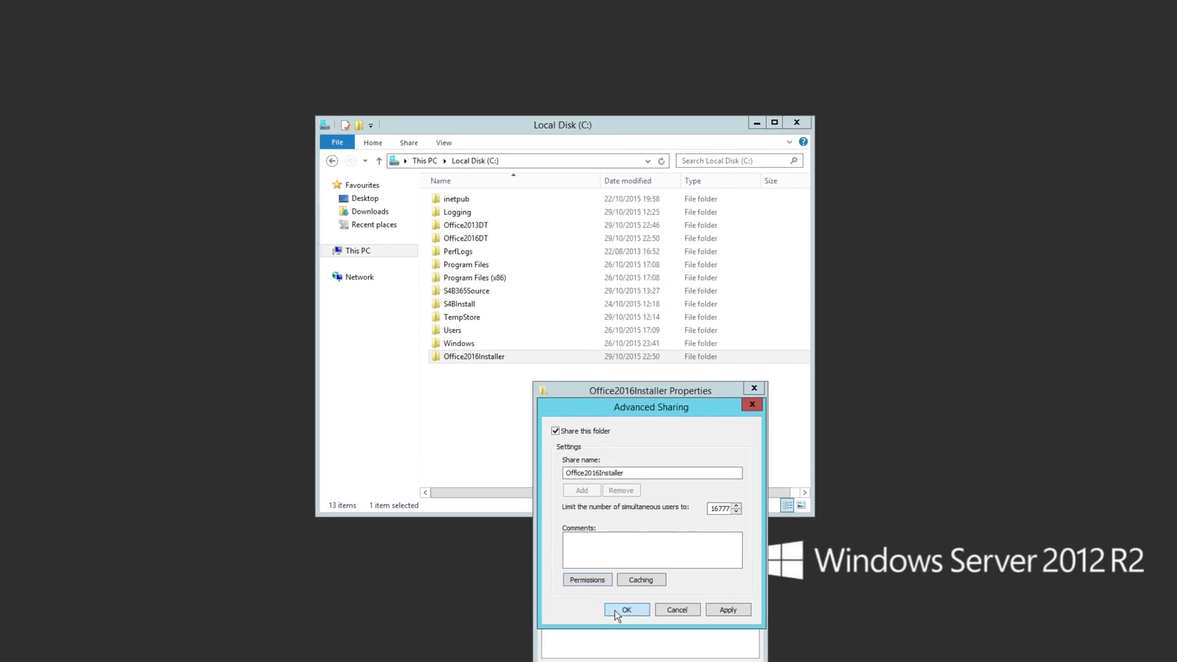
{"action": "left_click", "coordinate": [616, 611]}
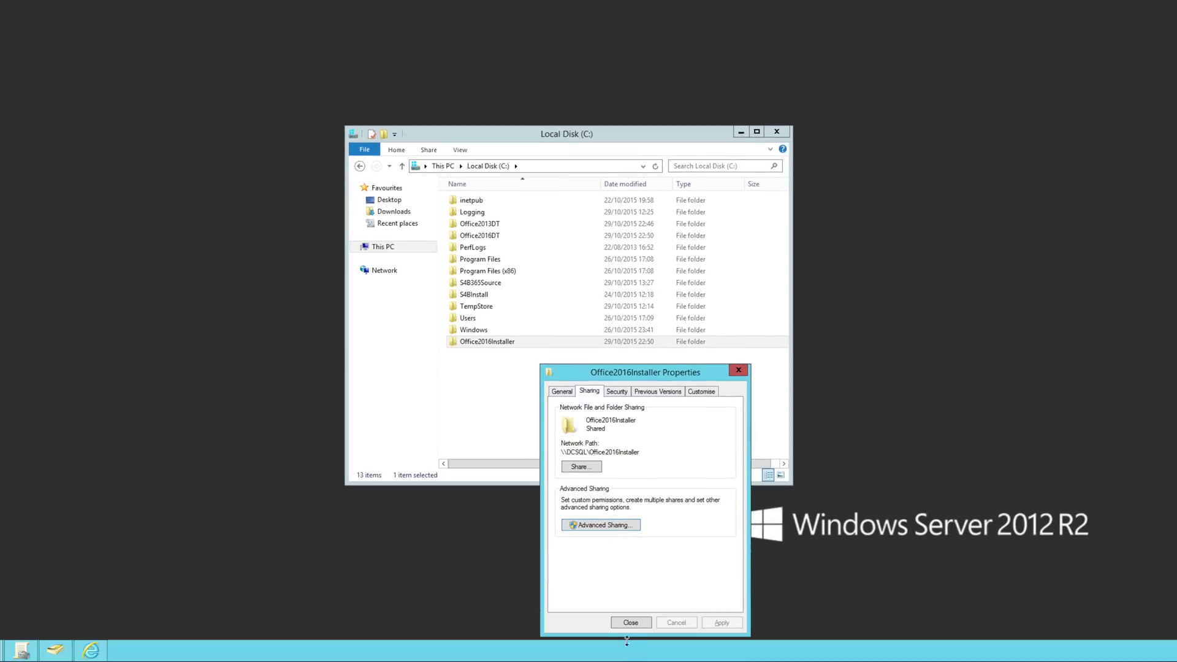
{"action": "left_click", "coordinate": [631, 623]}
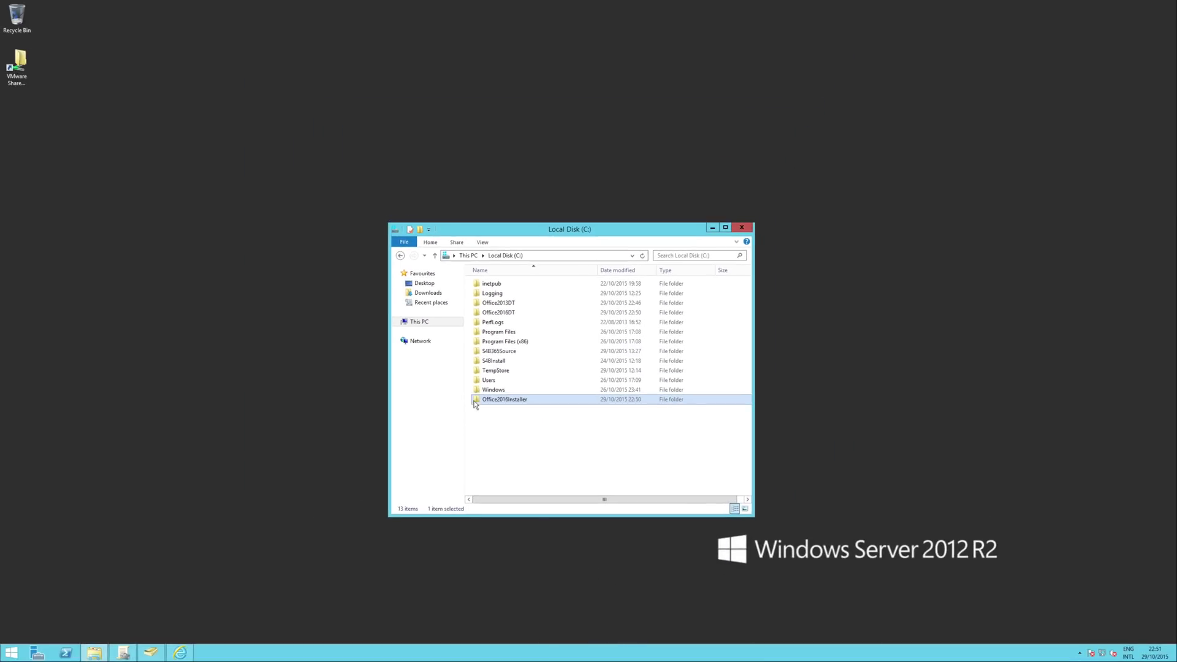
{"action": "left_click", "coordinate": [498, 426]}
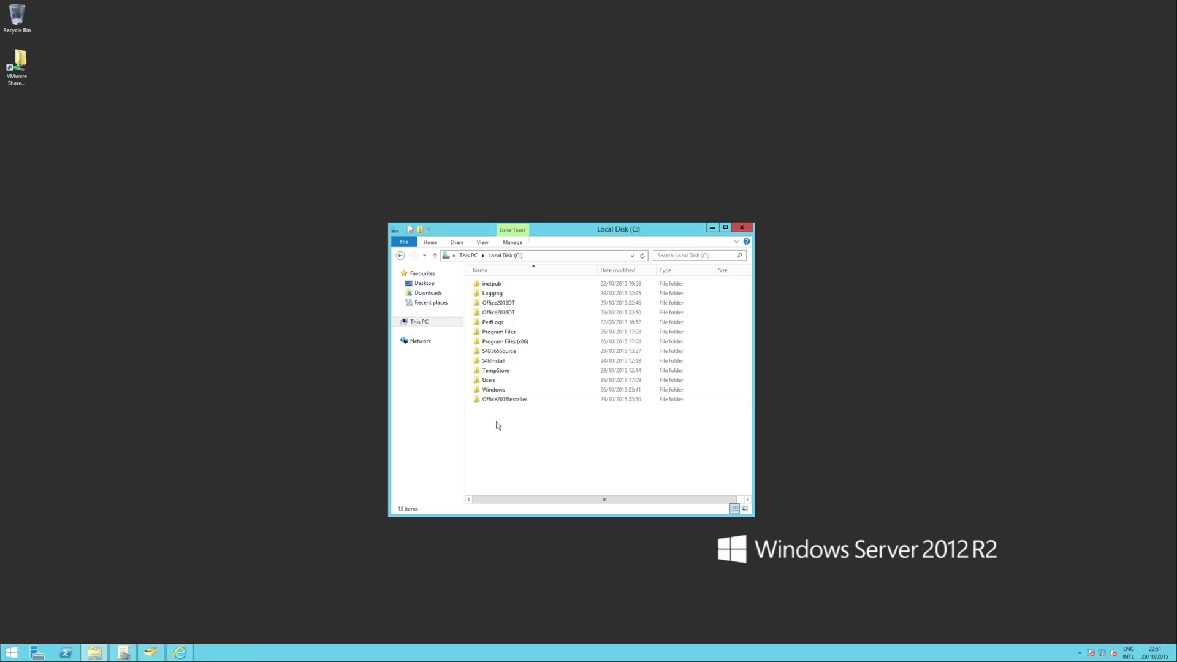
Step: Open configuration.xml from the Office2016DT folder in Notepad
{"action": "double_click", "coordinate": [506, 313]}
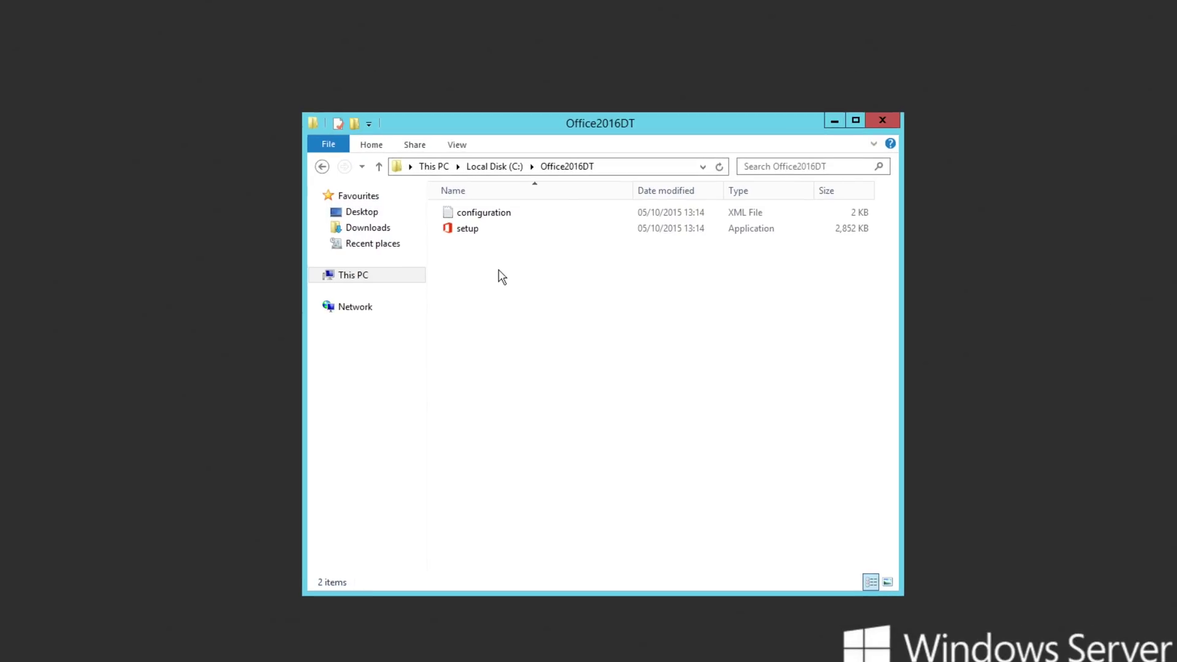
{"action": "right_click", "coordinate": [496, 215]}
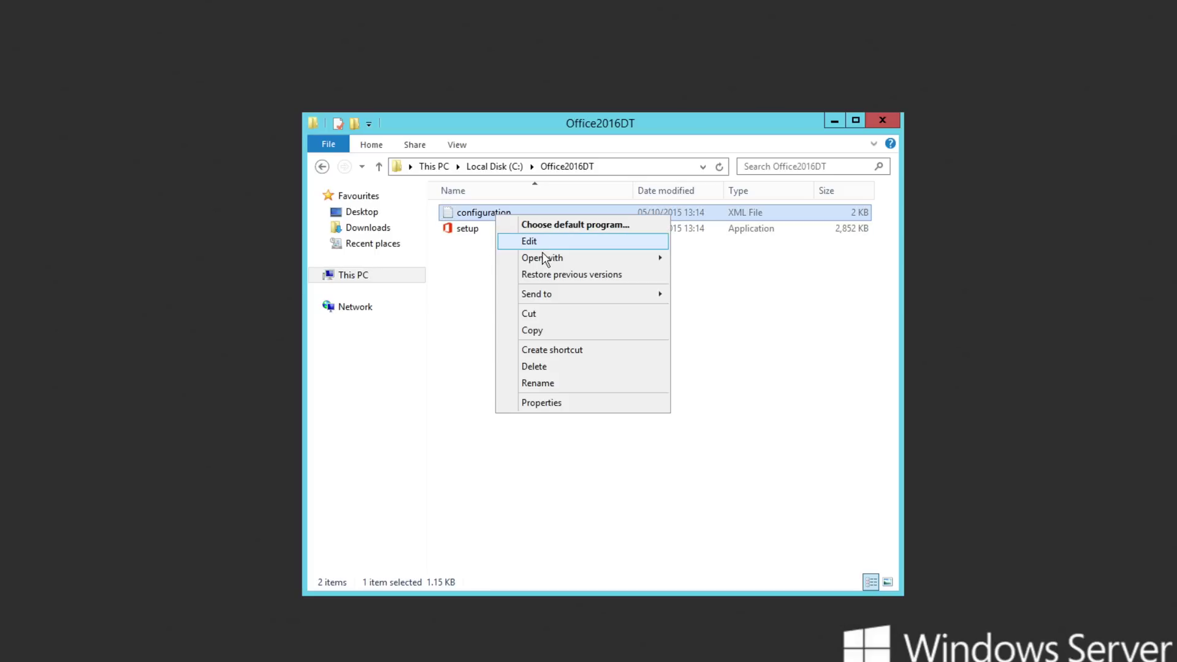
{"action": "mouse_move", "coordinate": [545, 259]}
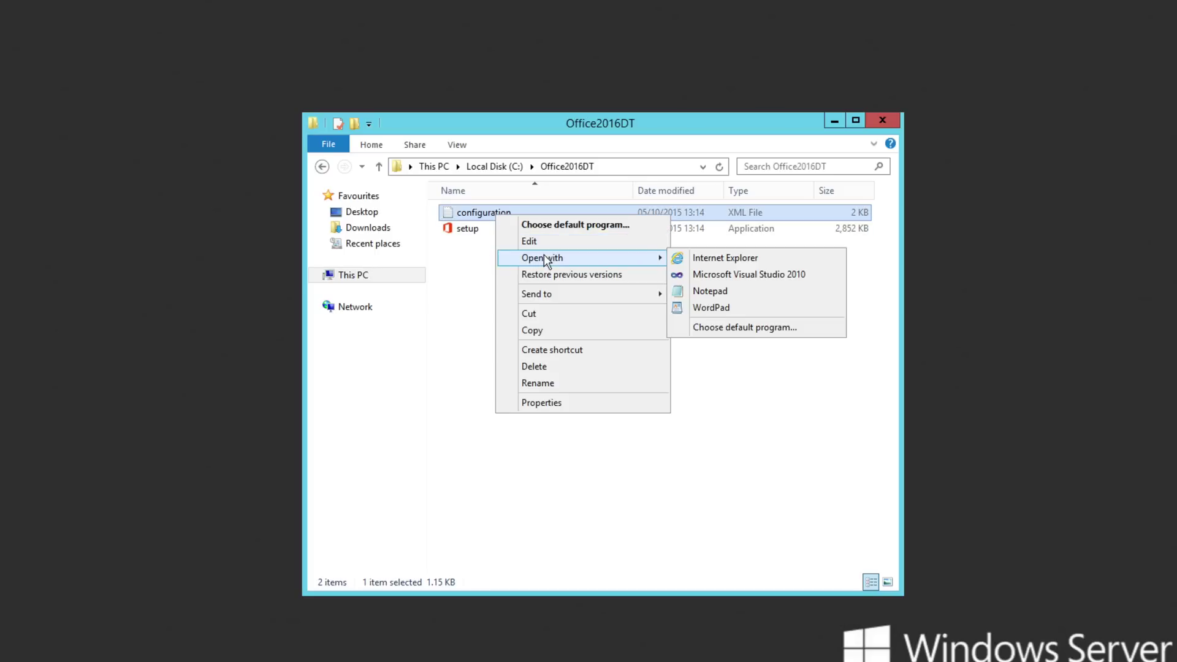
{"action": "left_click", "coordinate": [719, 288]}
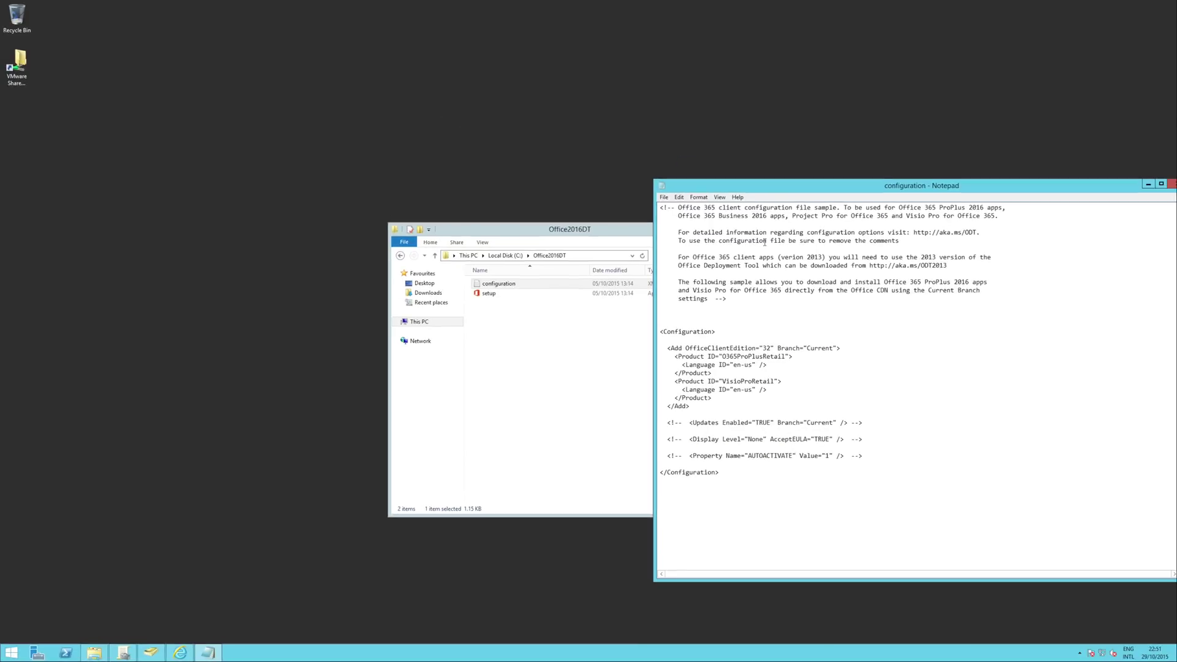
Step: Insert SourcePath="\\dcsql\Office2016Installer" before OfficeClientEdition on the Add line
{"action": "left_click_drag", "start_coordinate": [852, 187], "coordinate": [513, 176]}
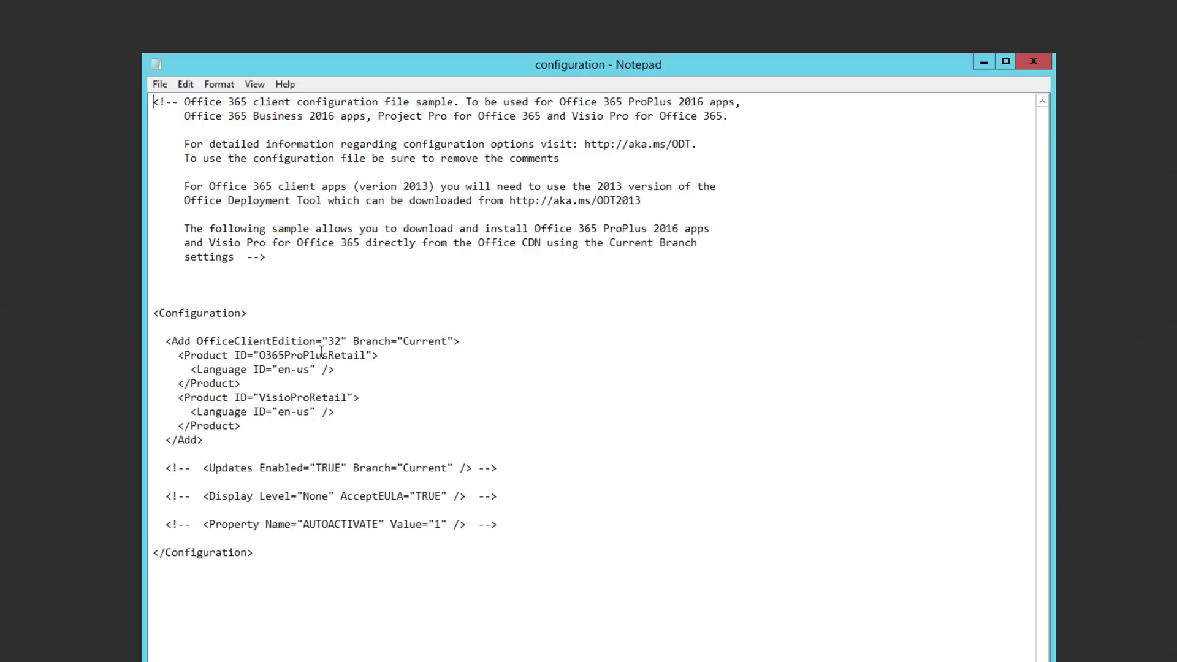
{"action": "left_click", "coordinate": [197, 342]}
{"action": "type", "text": "SourcePat"}
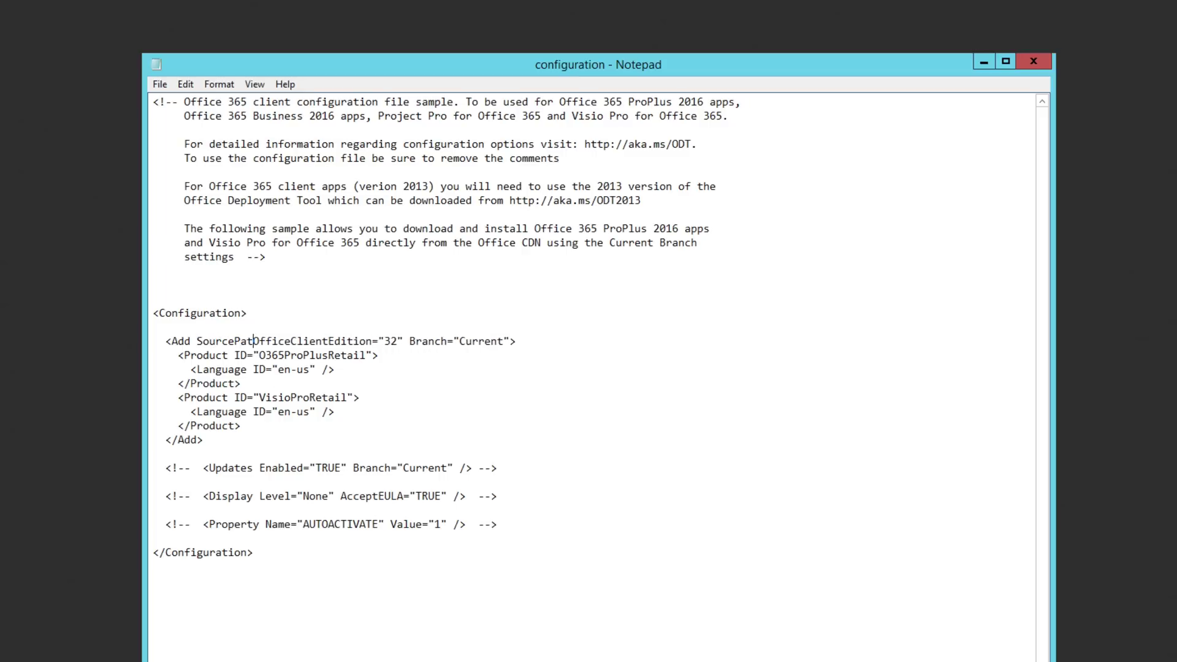
{"action": "type", "text": "h="}
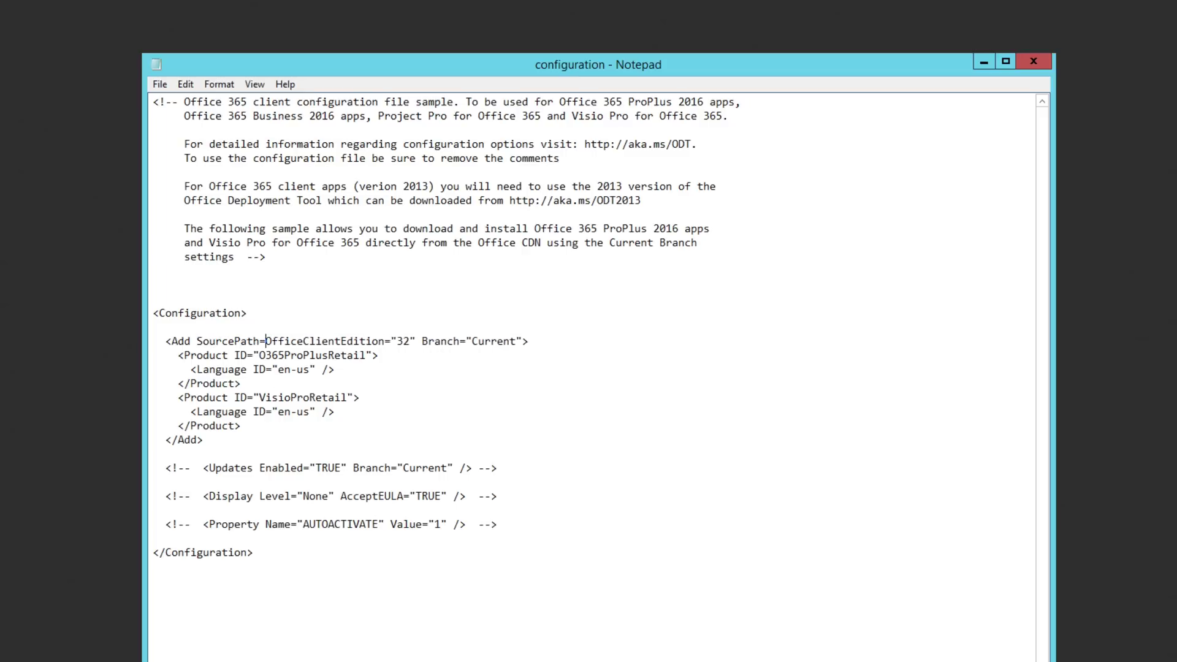
{"action": "type", "text": "\"\\\\d"}
{"action": "type", "text": "csql\\Of"}
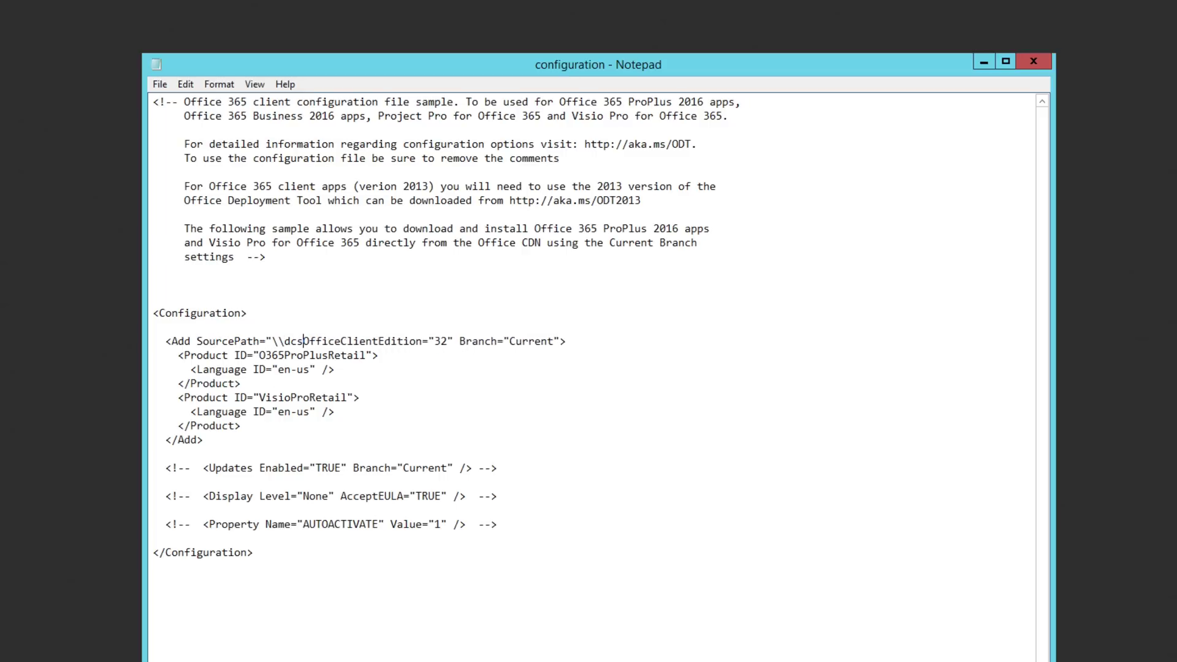
{"action": "type", "text": "fice2016Inst"}
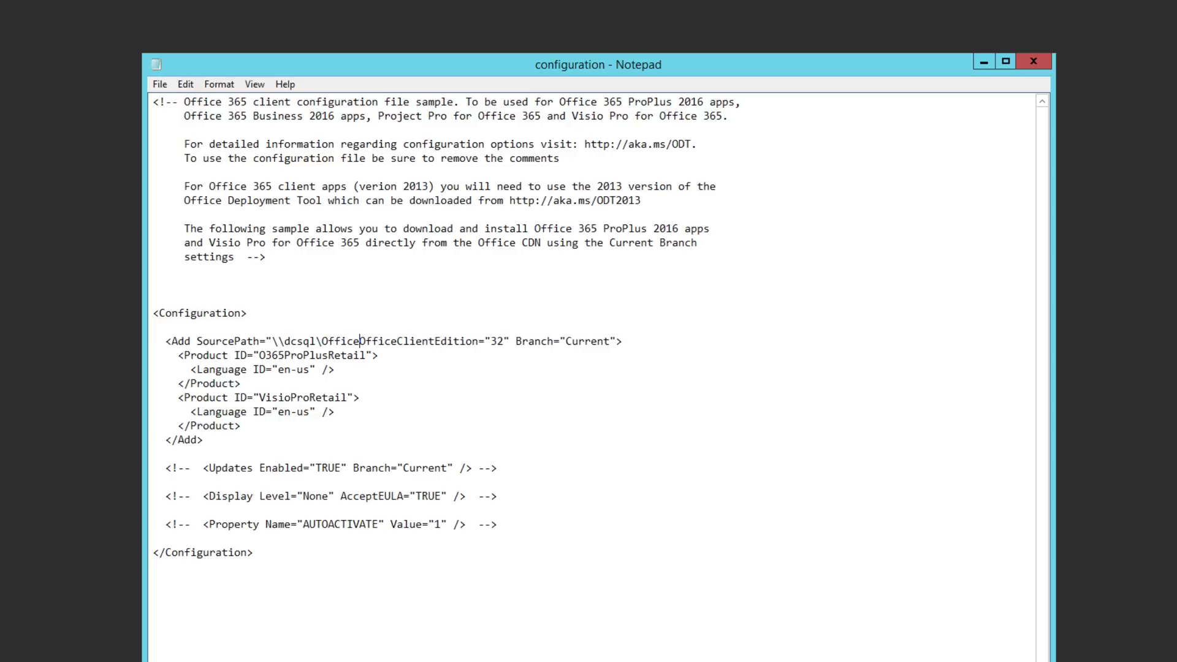
{"action": "type", "text": "aller\""}
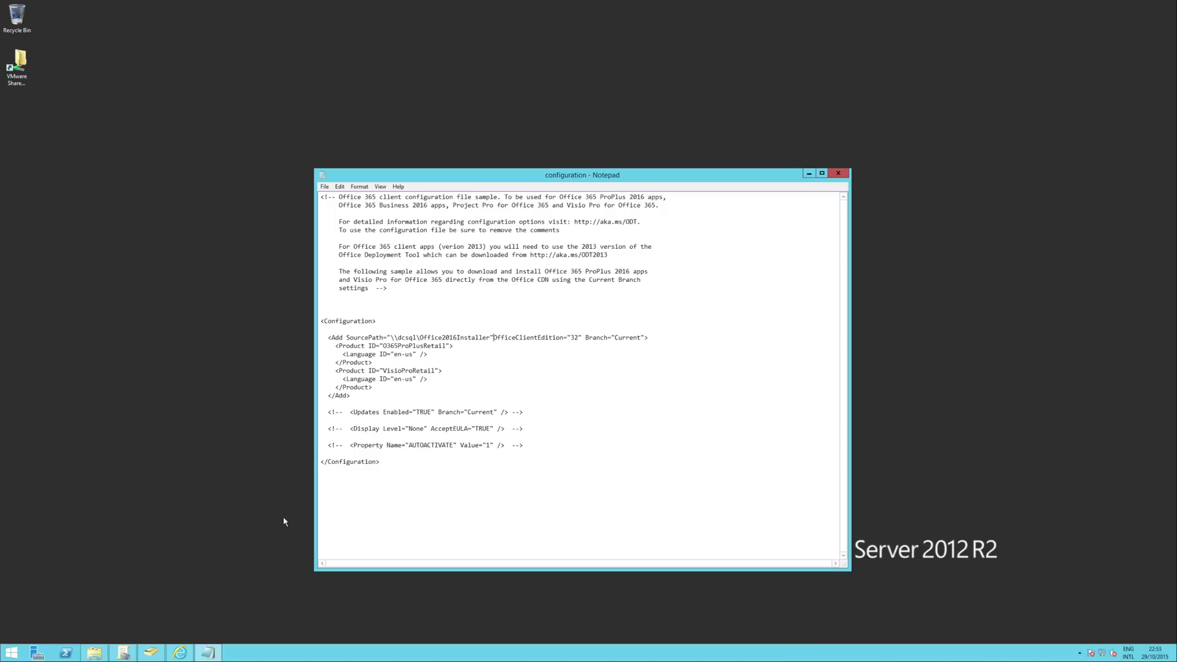
Step: Browse to the \\dcsql network share from Start search
{"action": "key", "text": "super"}
{"action": "type", "text": "r"}
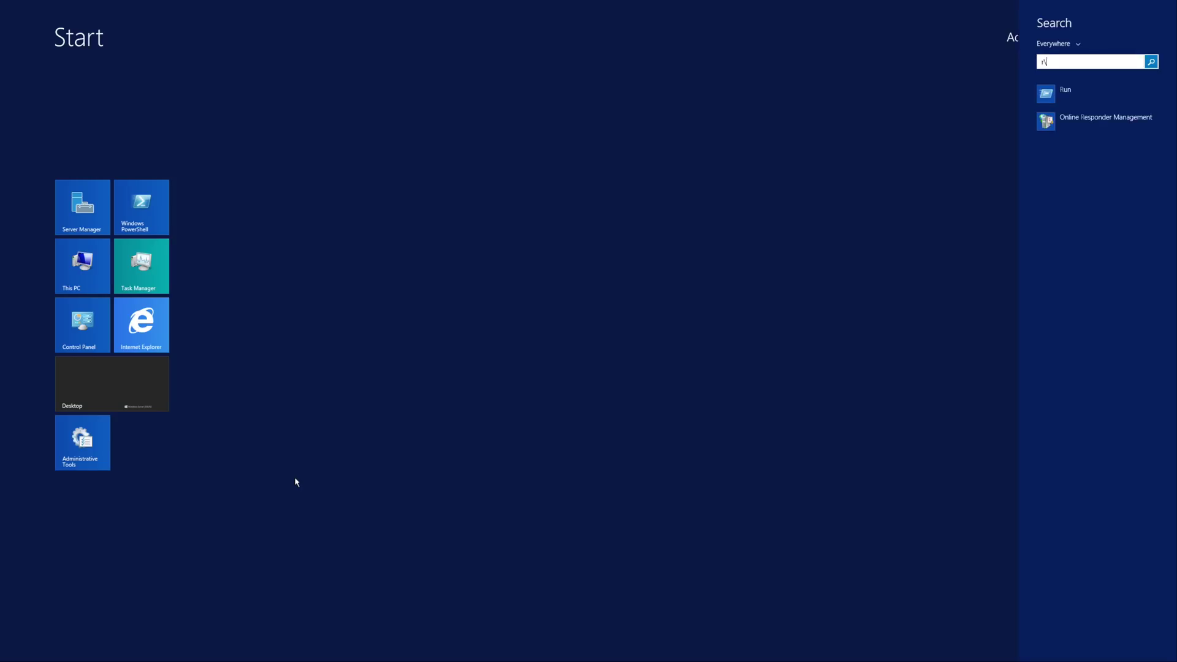
{"action": "type", "text": "\\\\"}
{"action": "key", "text": "BackSpace"}
{"action": "key", "text": "BackSpace"}
{"action": "key", "text": "BackSpace"}
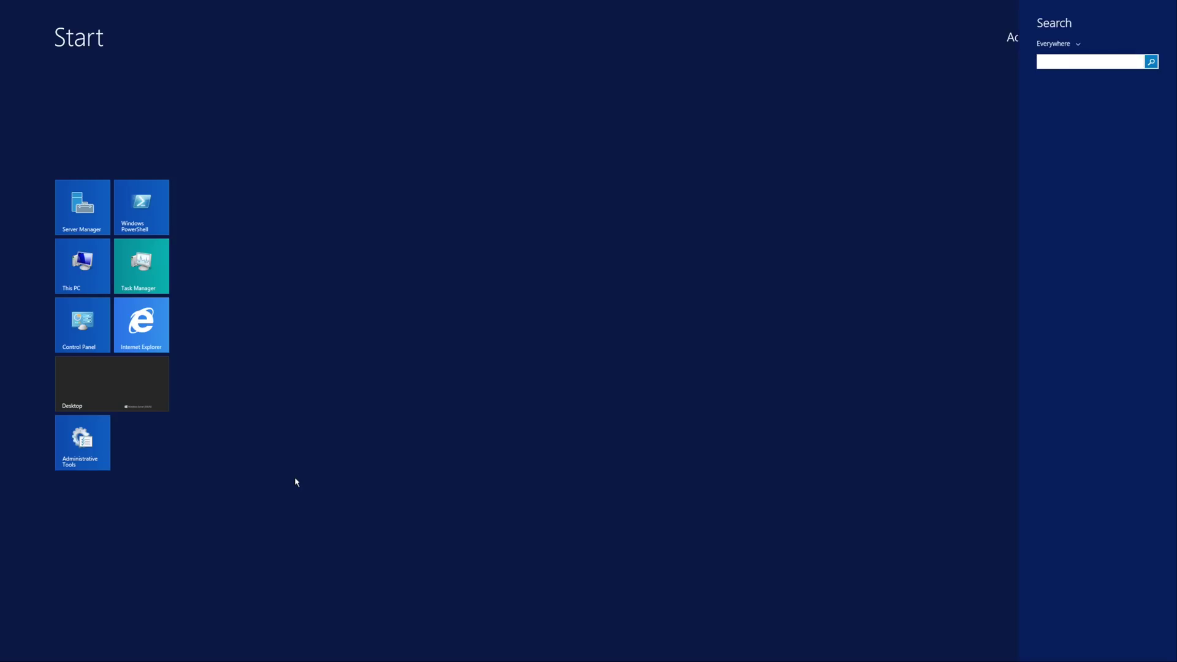
{"action": "type", "text": "\\\\dcsql\\Office2016Installer\"OfficeClientEdition=\"32\" Branch=\"Current\">"}
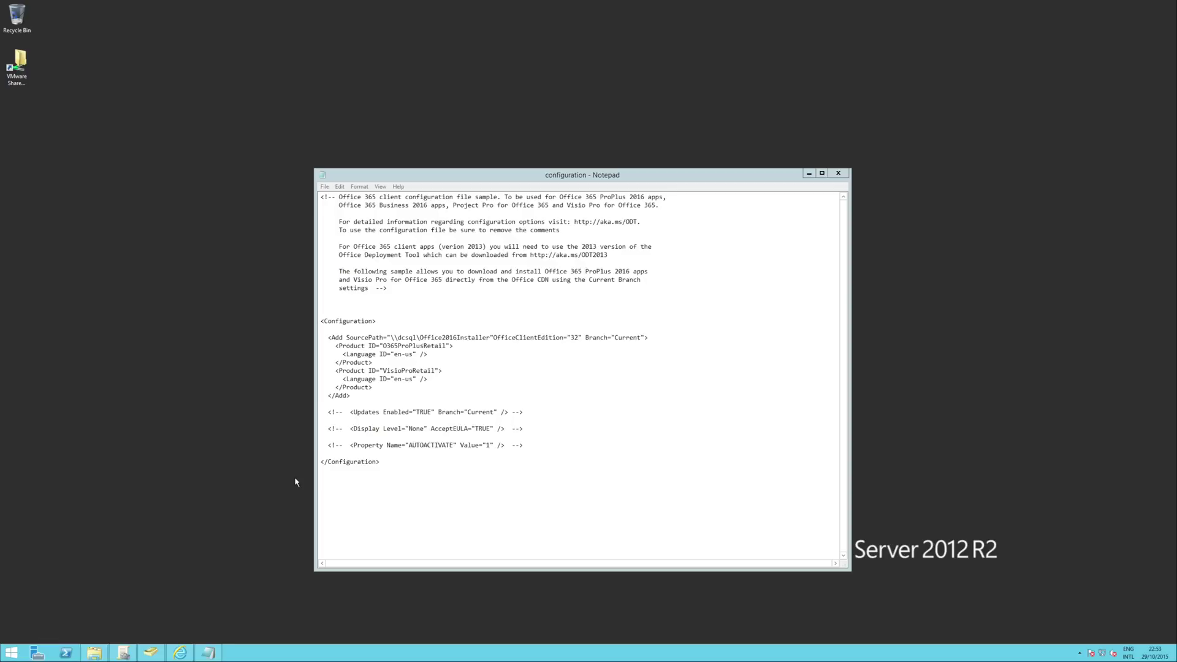
{"action": "key", "text": "Return"}
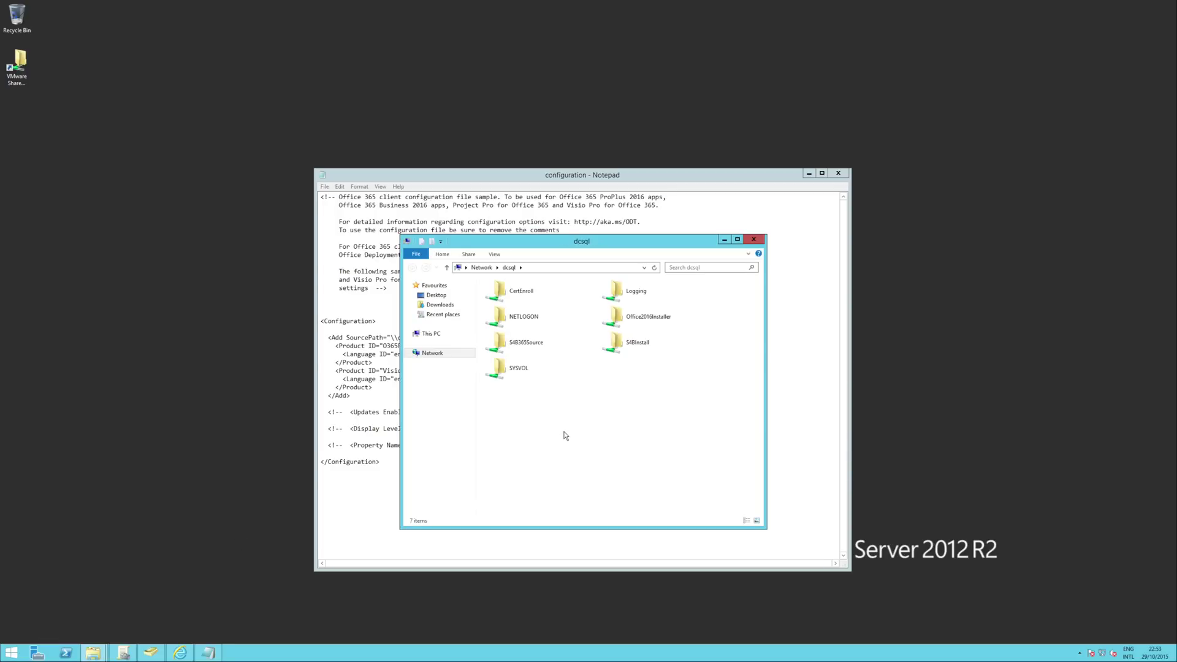
Step: Check the \\dcsql\Office2016Installer path, add a space after the SourcePath value, and close Notepad
{"action": "double_click", "coordinate": [639, 327]}
{"action": "left_click", "coordinate": [587, 269]}
{"action": "key", "text": "ctrl+c"}
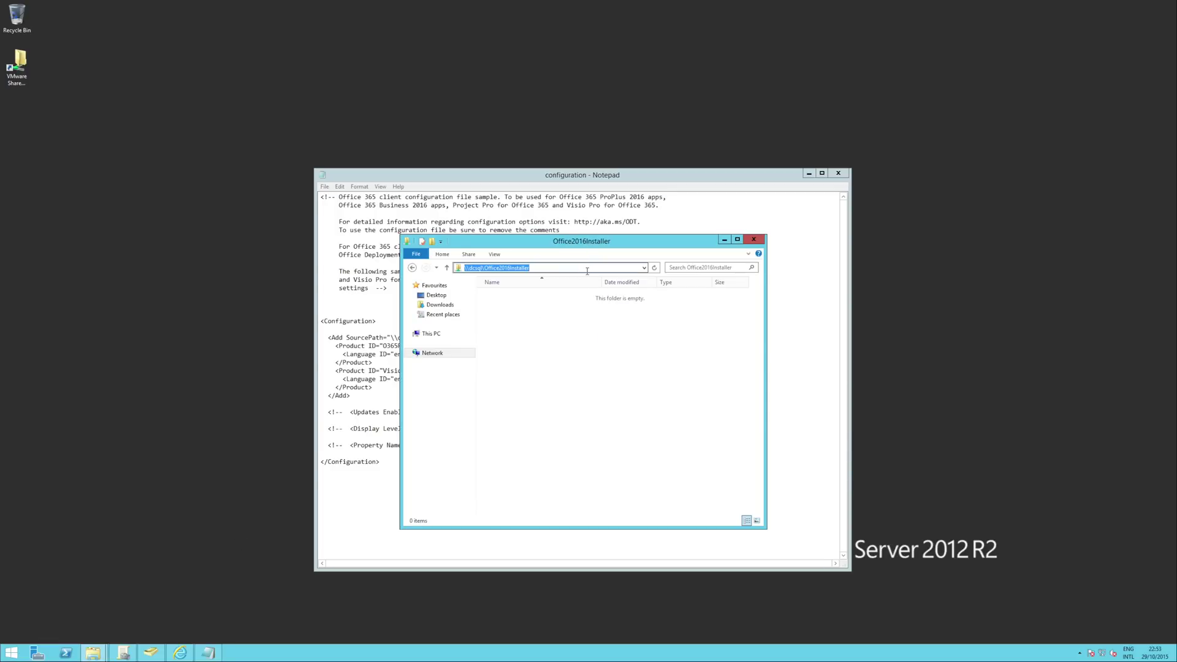
{"action": "left_click", "coordinate": [391, 402]}
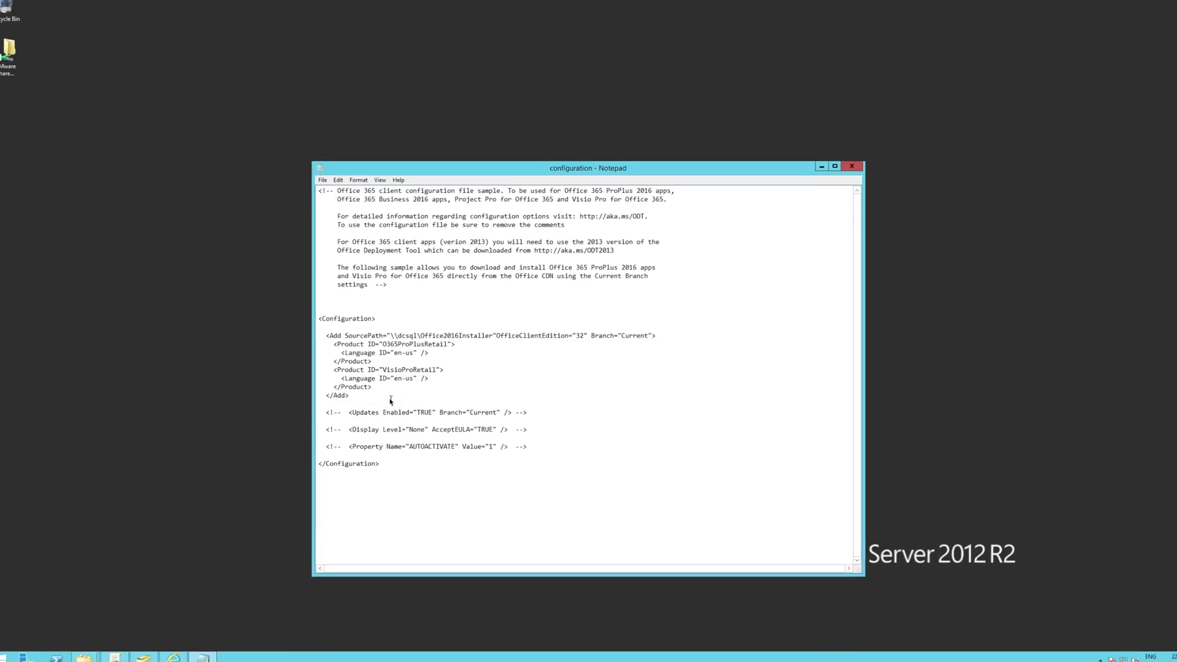
{"action": "left_click", "coordinate": [391, 335]}
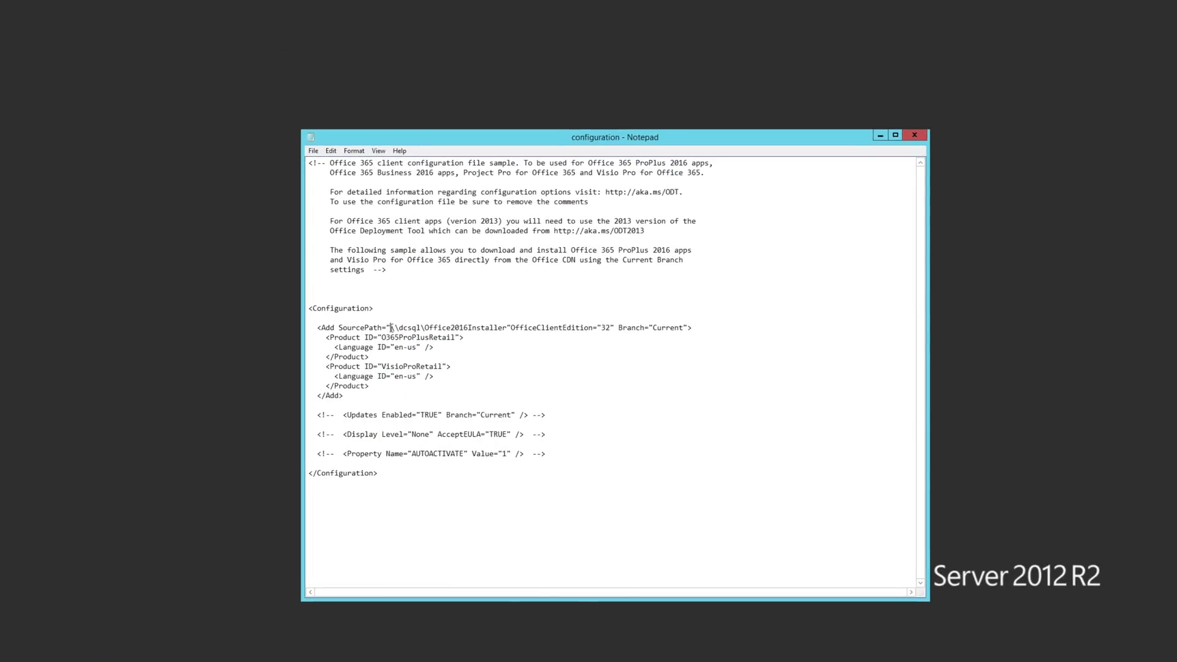
{"action": "left_click_drag", "start_coordinate": [391, 328], "coordinate": [512, 328]}
{"action": "key", "text": "ctrl+v"}
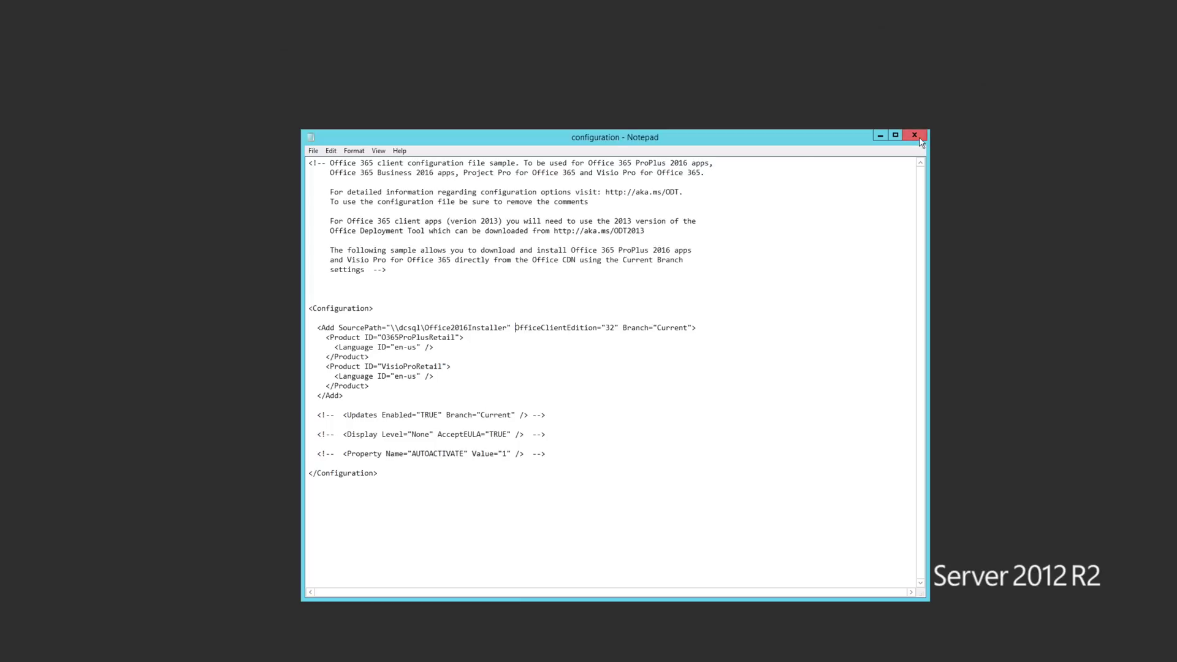
{"action": "left_click", "coordinate": [916, 136]}
Step: Save the configuration and open C:\Office2016DT in content view
{"action": "left_click", "coordinate": [604, 319]}
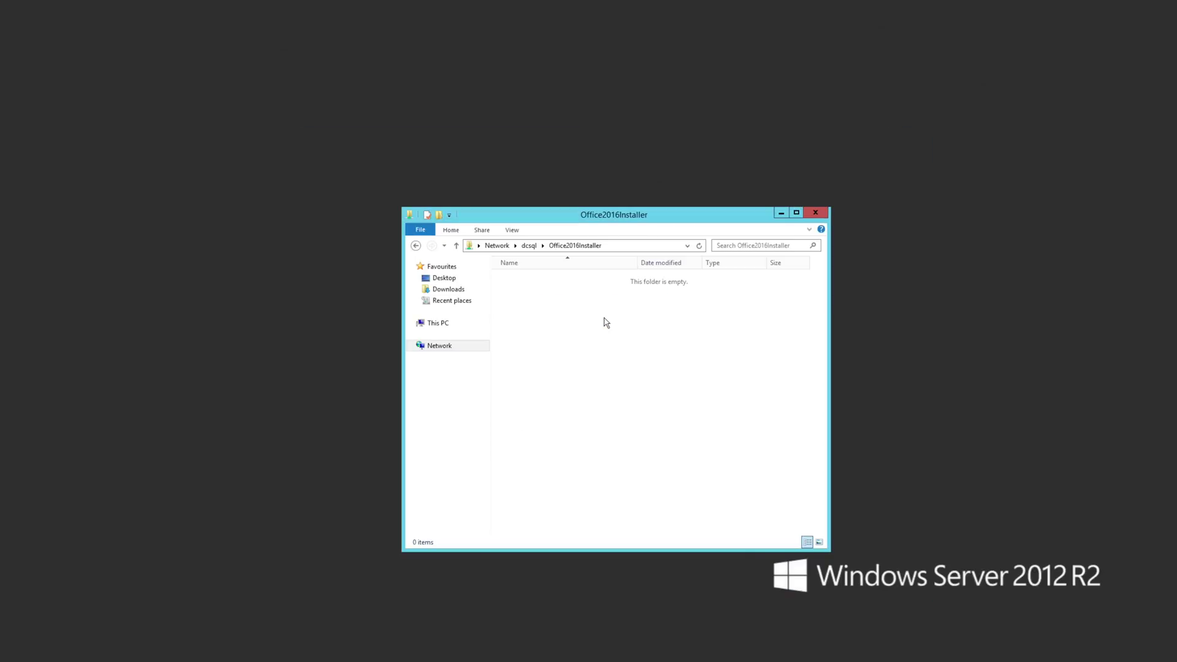
{"action": "left_click", "coordinate": [439, 324]}
{"action": "double_click", "coordinate": [546, 395]}
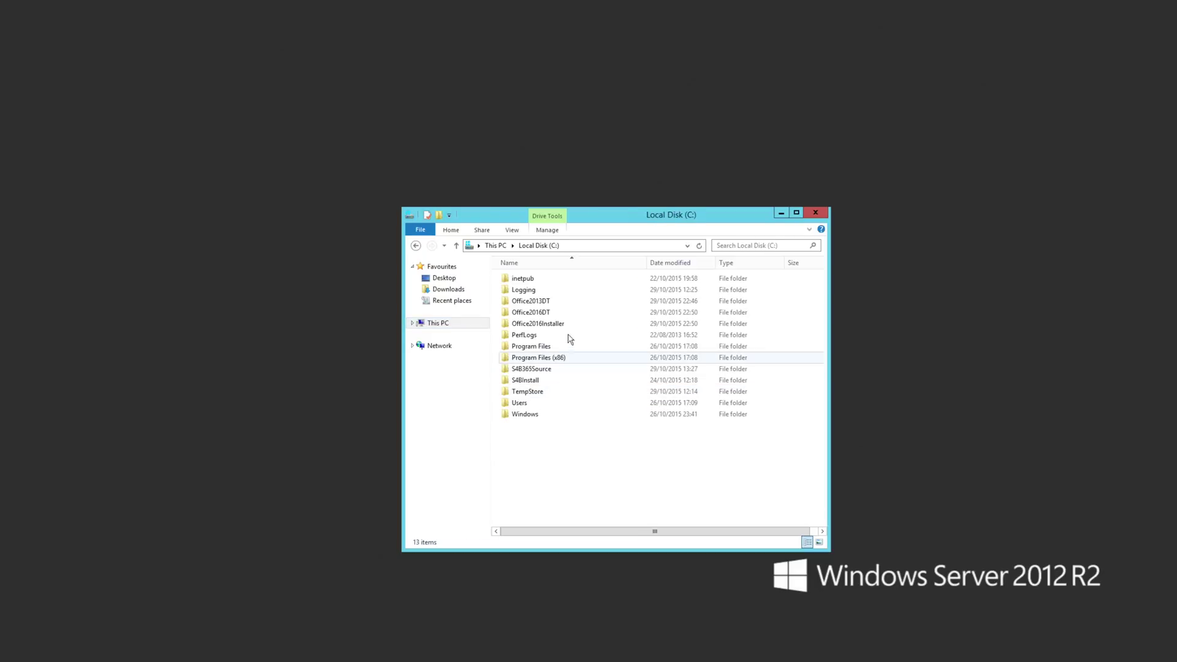
{"action": "left_click", "coordinate": [542, 314]}
{"action": "double_click", "coordinate": [542, 314]}
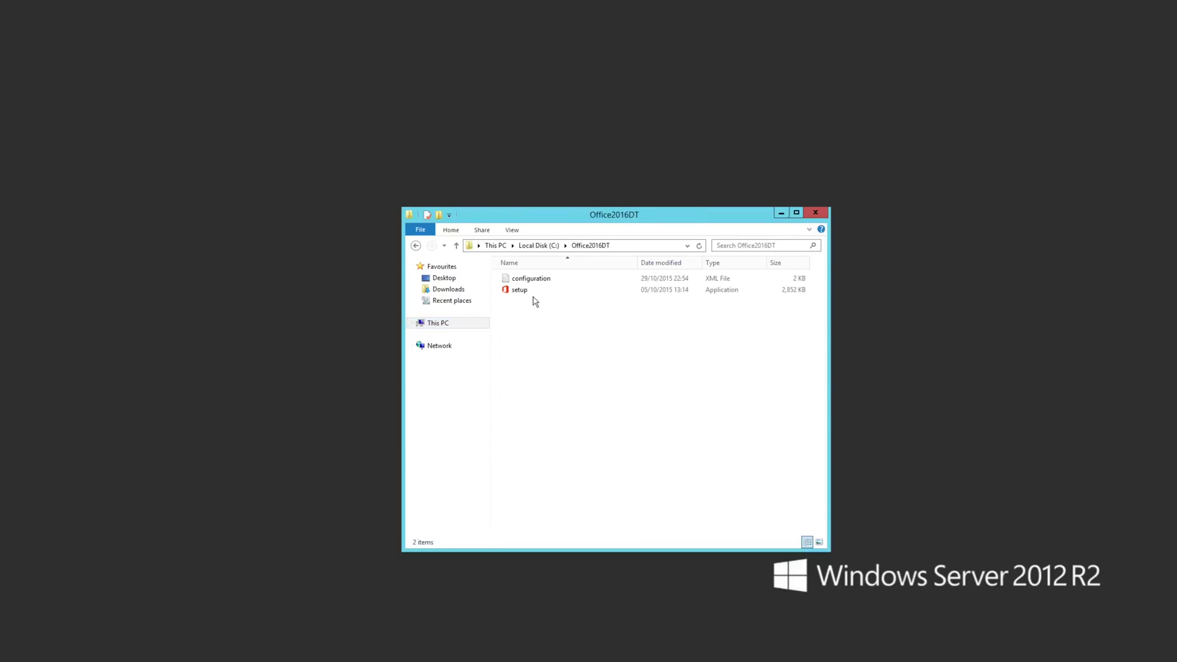
{"action": "key", "text": "ctrl+shift+8"}
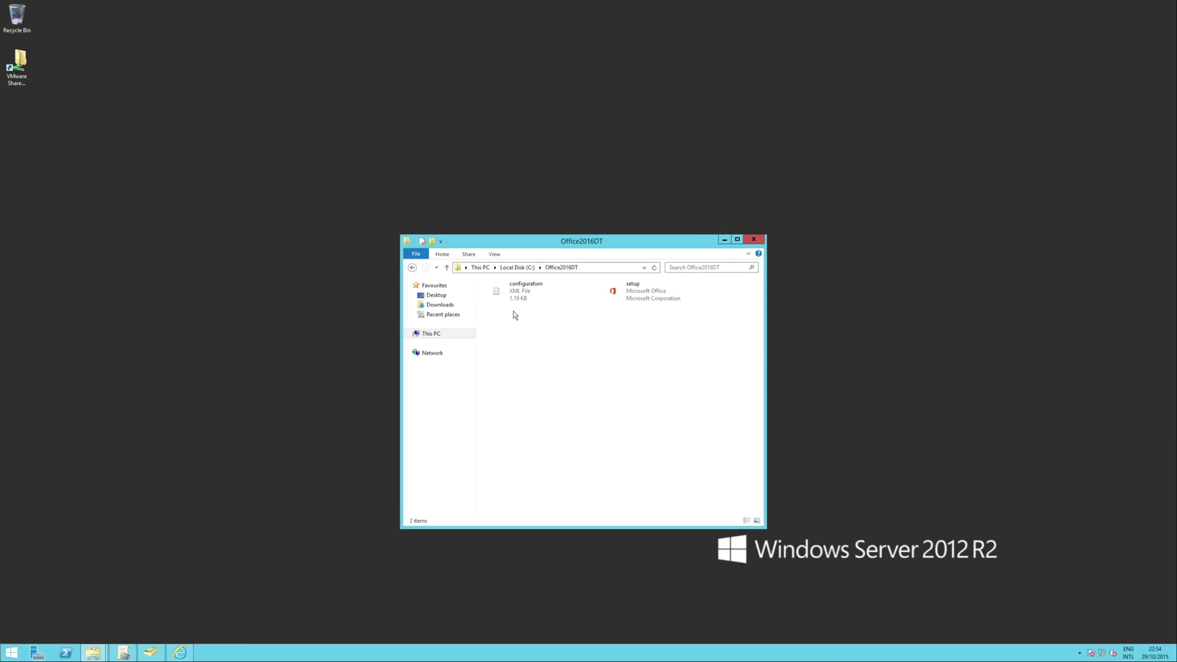
Step: In a Command Prompt at C:\office2016dt, list the files and run setup /download Configuration.xml
{"action": "key", "text": "super"}
{"action": "type", "text": "cmd"}
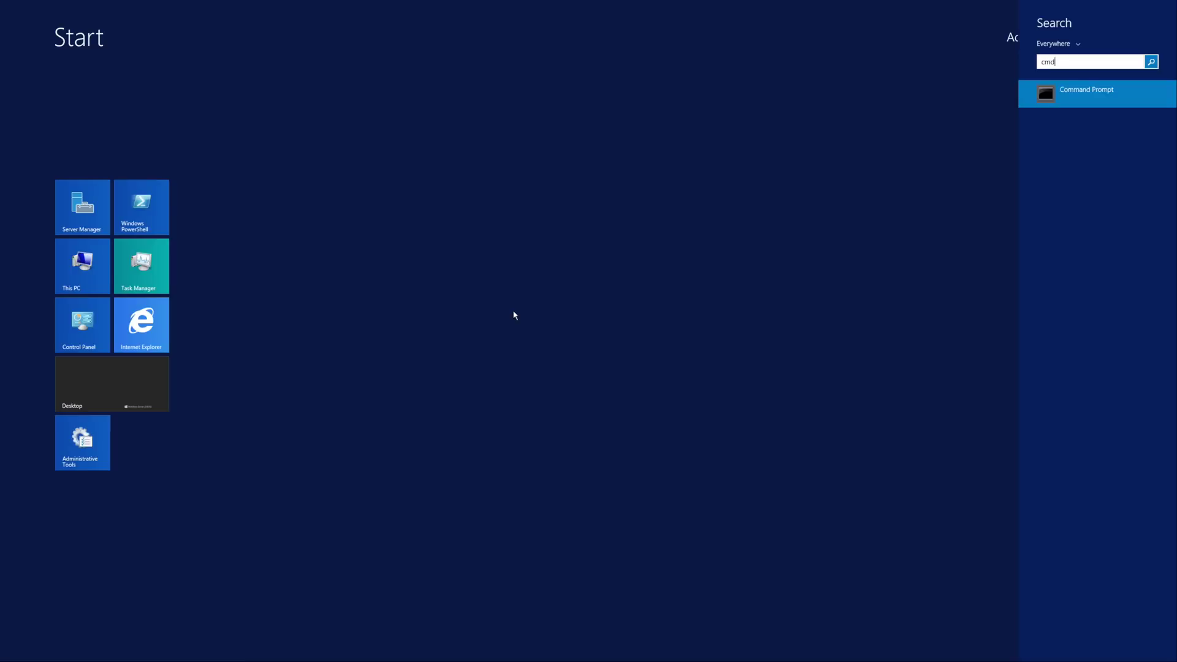
{"action": "key", "text": "Return"}
{"action": "left_click_drag", "start_coordinate": [272, 109], "coordinate": [599, 307]}
{"action": "type", "text": "cd\\o"}
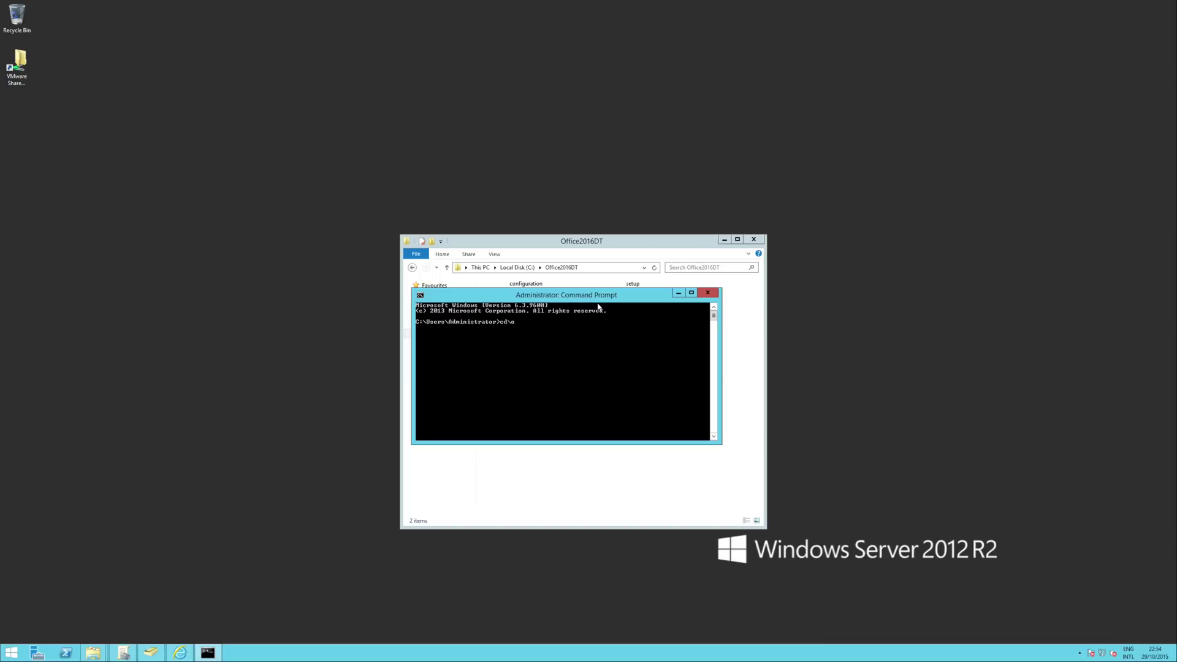
{"action": "type", "text": "ffice2016dt"}
{"action": "key", "text": "Return"}
{"action": "type", "text": "dir"}
{"action": "key", "text": "Return"}
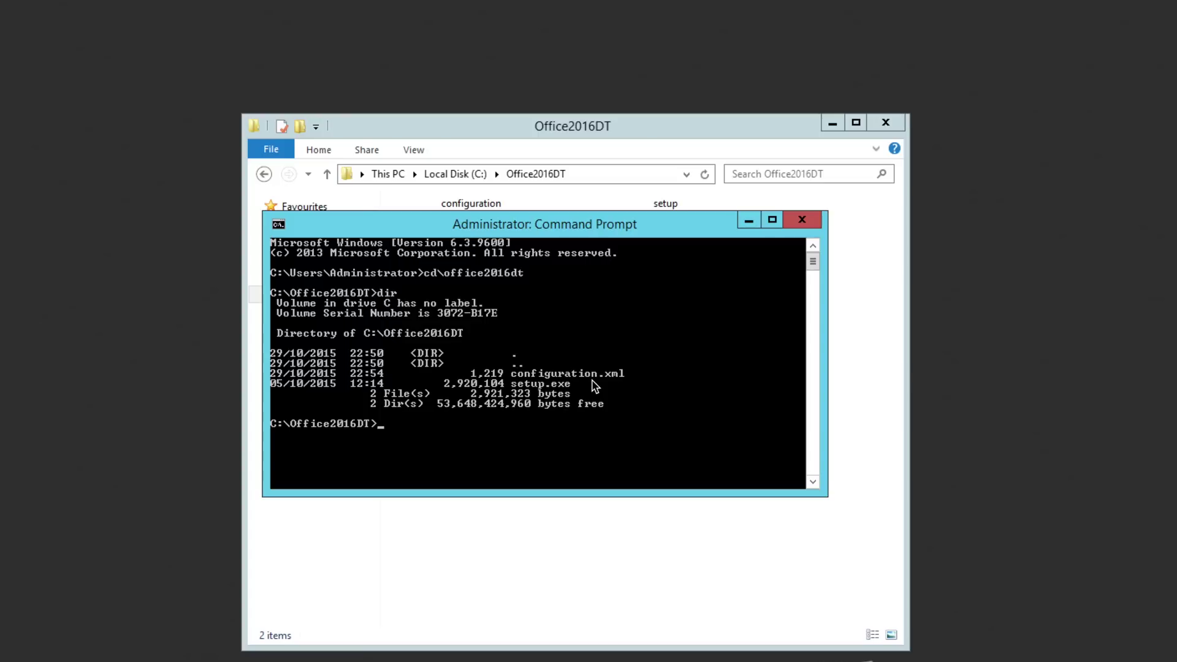
{"action": "type", "text": "setup /download Configuration.xml"}
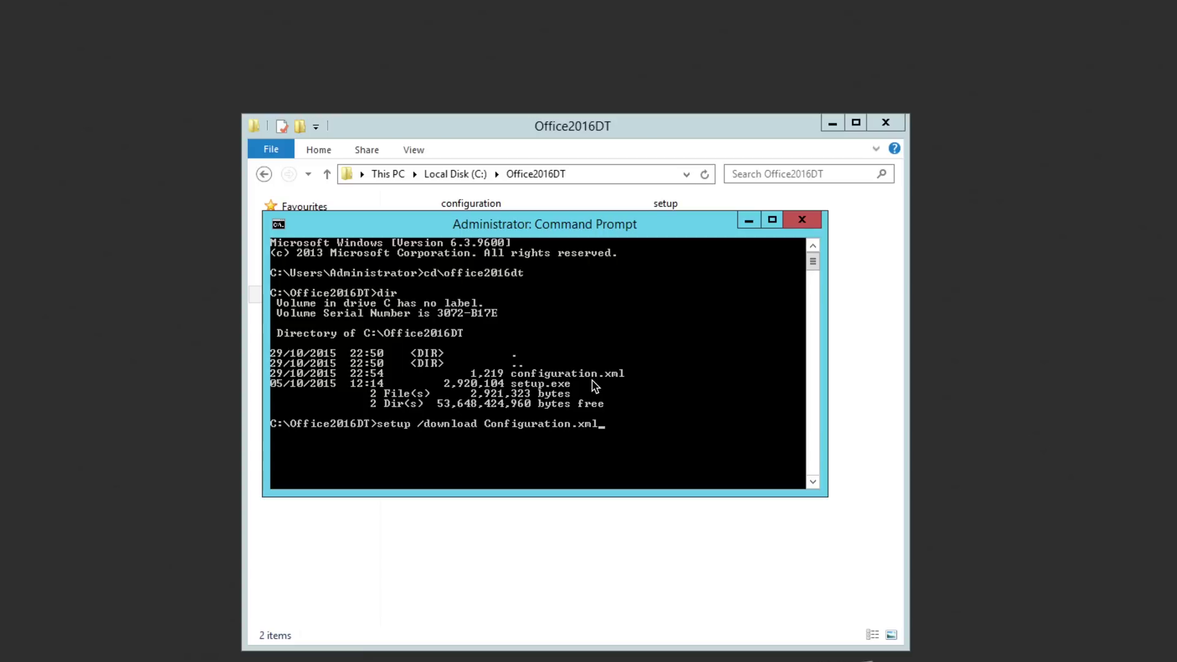
{"action": "key", "text": "Return"}
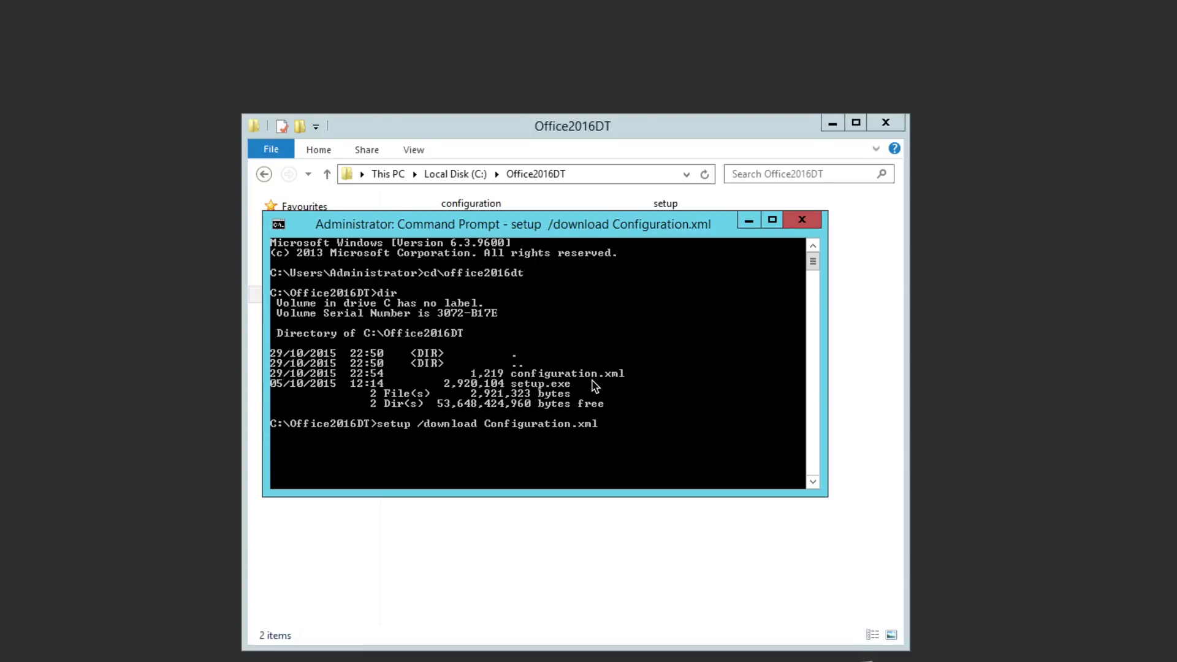
Step: Open C:\Office2016Installer and check the downloading Office folder's properties
{"action": "left_click", "coordinate": [594, 533]}
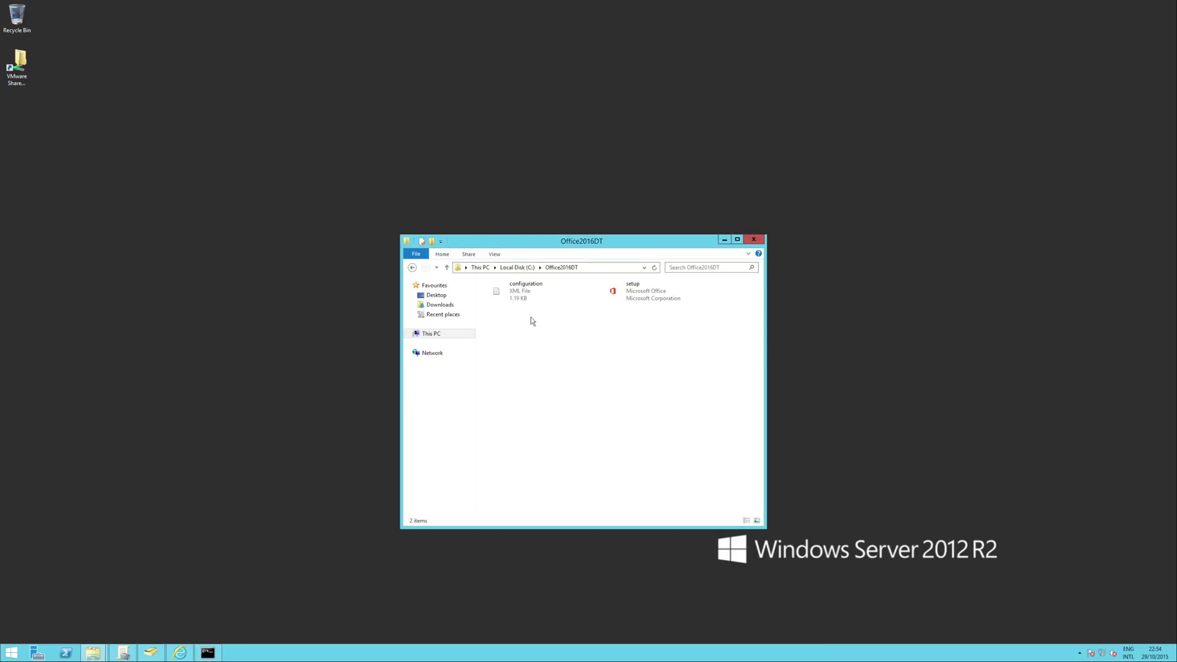
{"action": "left_click", "coordinate": [517, 267]}
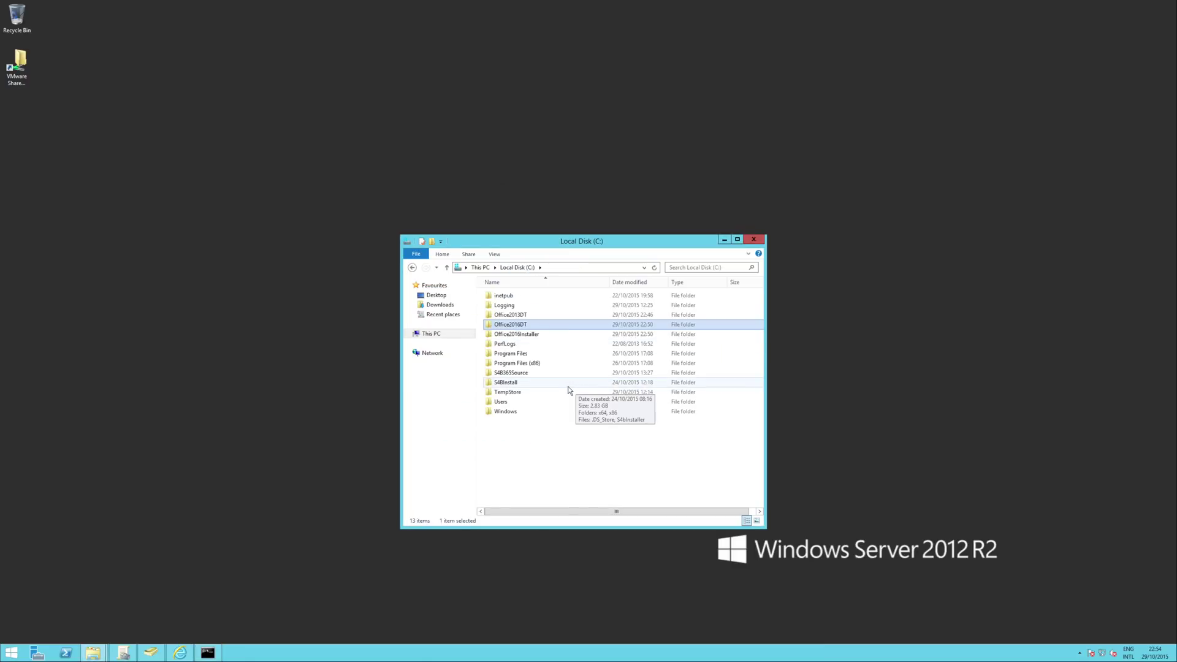
{"action": "double_click", "coordinate": [521, 334]}
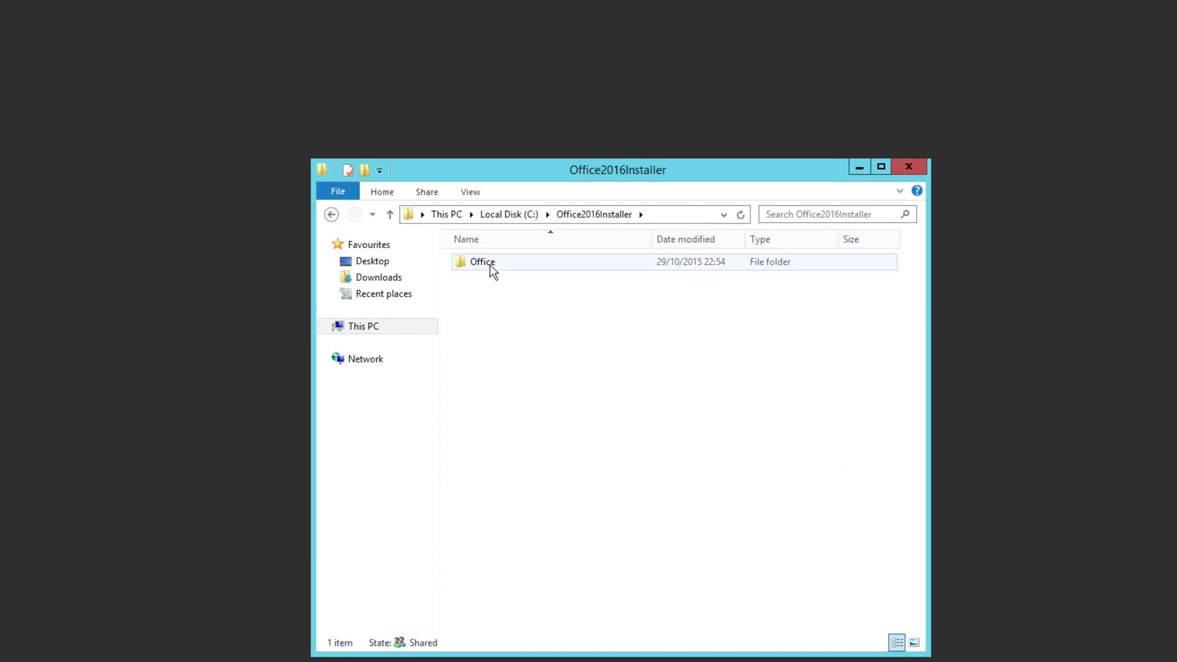
{"action": "left_click", "coordinate": [493, 271]}
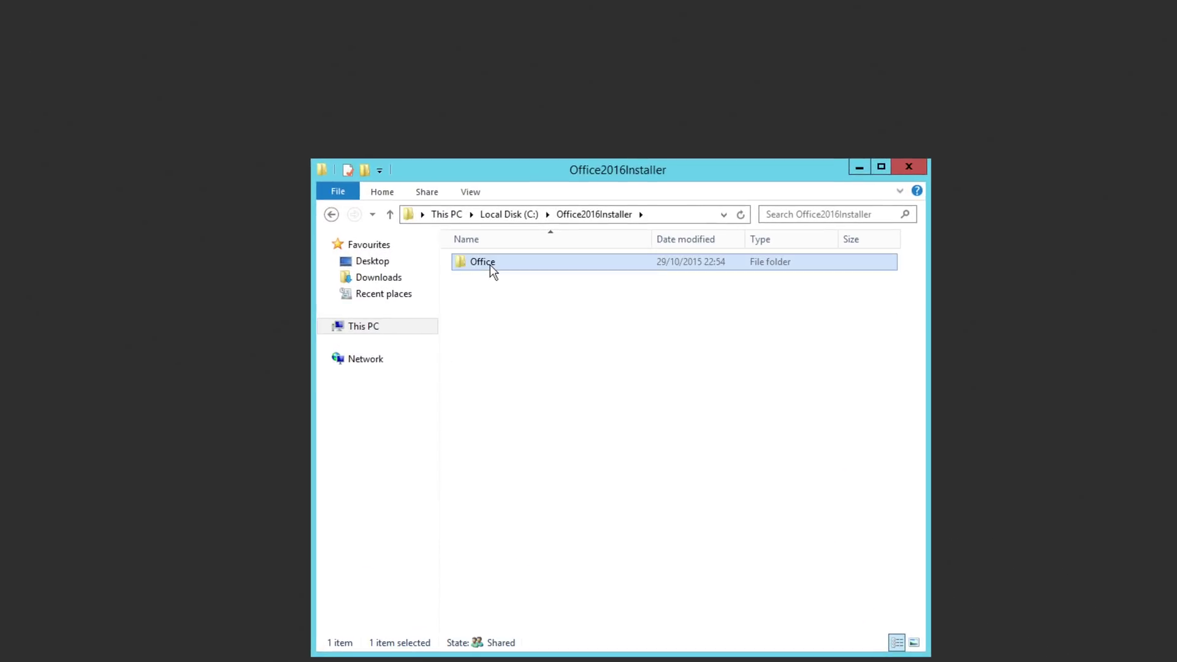
{"action": "key", "text": "alt+Return"}
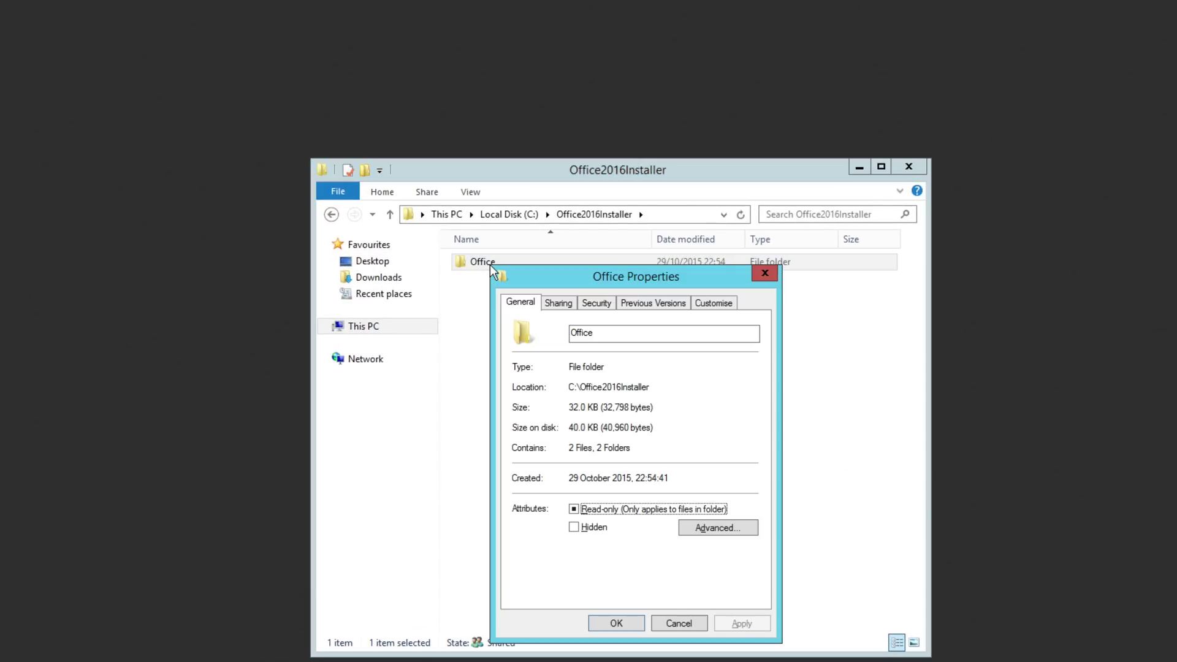
{"action": "key", "text": "Escape"}
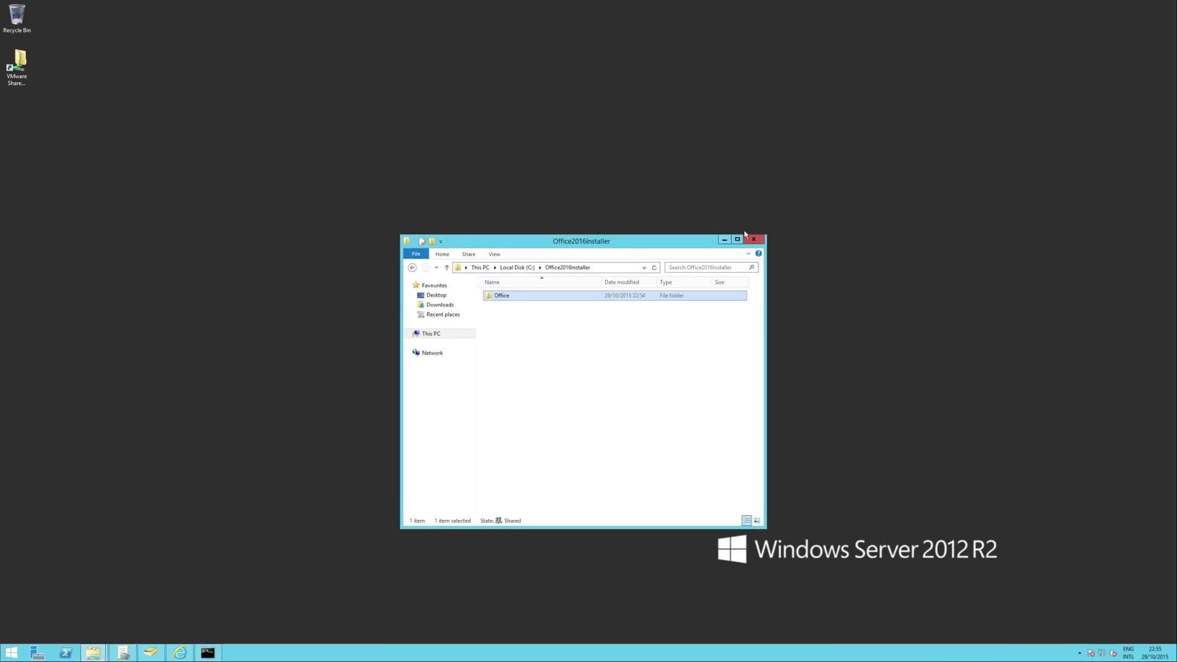
{"action": "left_click", "coordinate": [724, 239]}
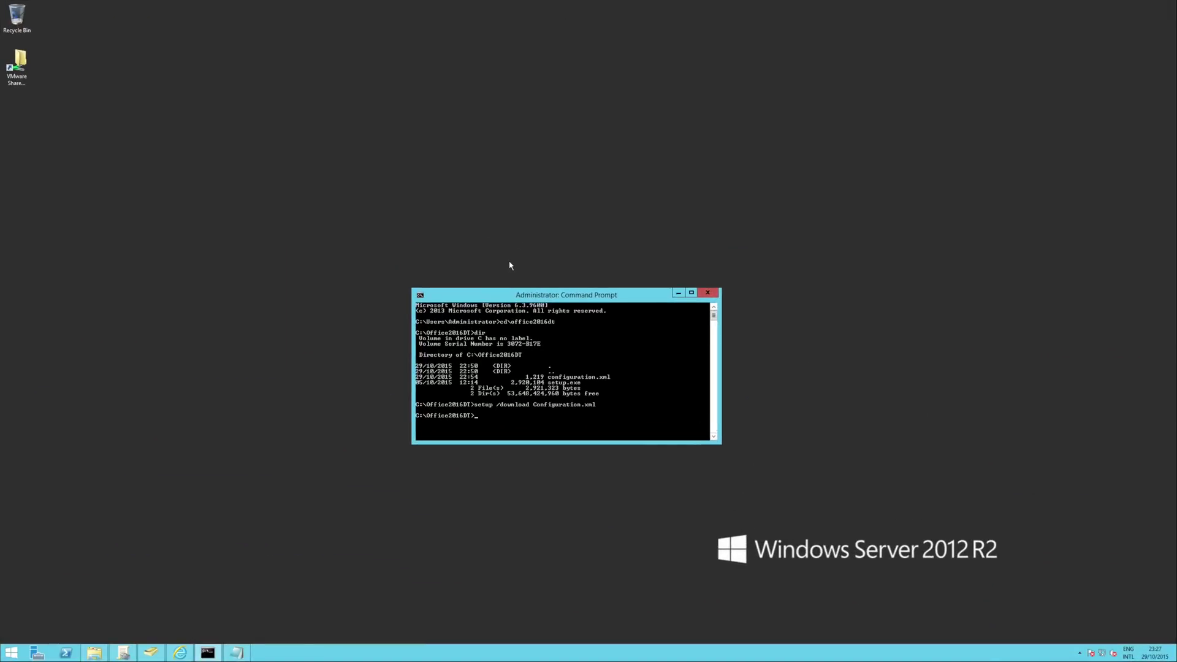
Step: Recheck the Office folder's size (1.10 GB) and move the window aside to reveal the Command Prompt
{"action": "left_click", "coordinate": [94, 653]}
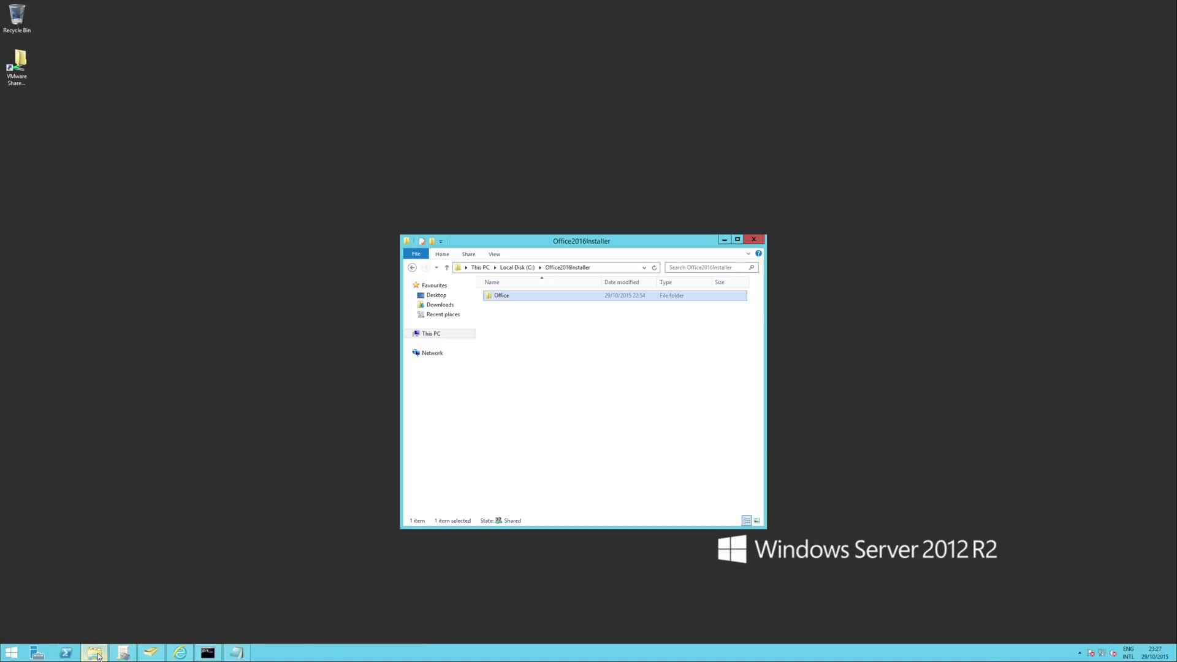
{"action": "left_click", "coordinate": [524, 301]}
{"action": "key", "text": "alt+Return"}
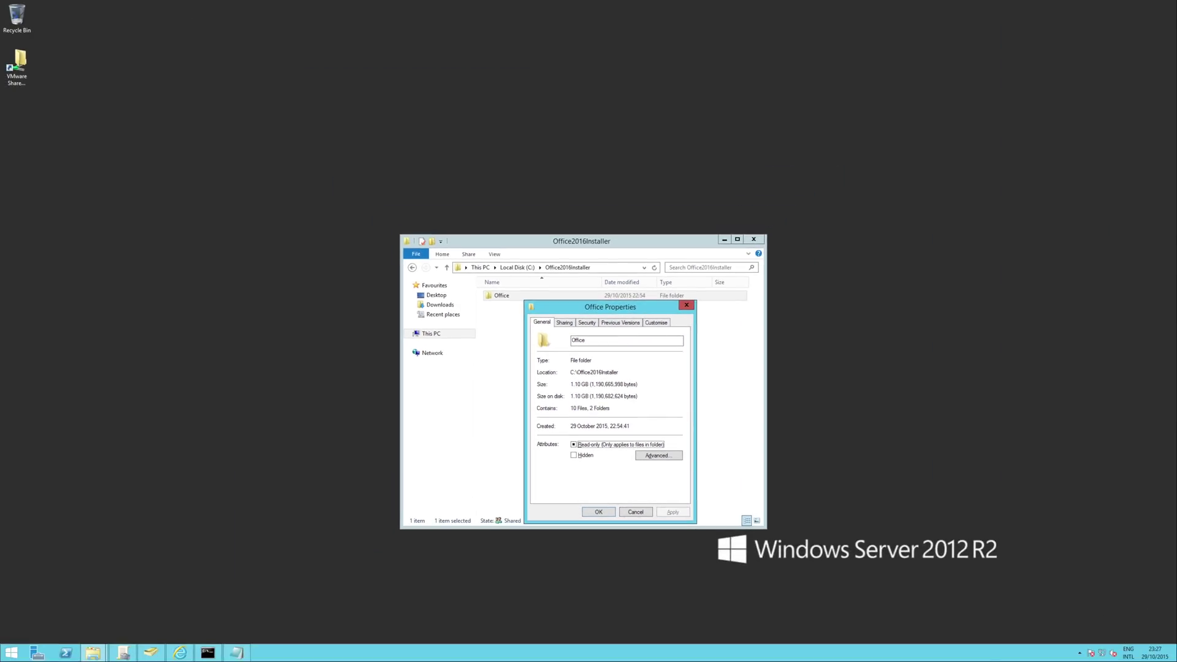
{"action": "left_click", "coordinate": [687, 306]}
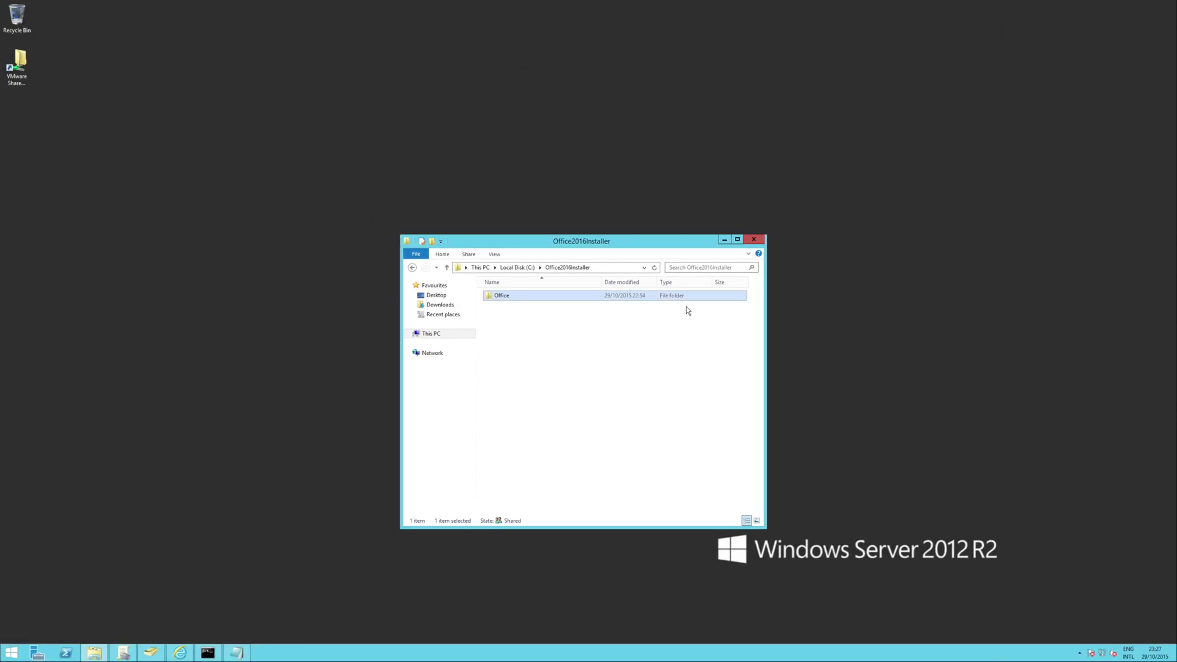
{"action": "left_click_drag", "start_coordinate": [645, 242], "coordinate": [382, 149]}
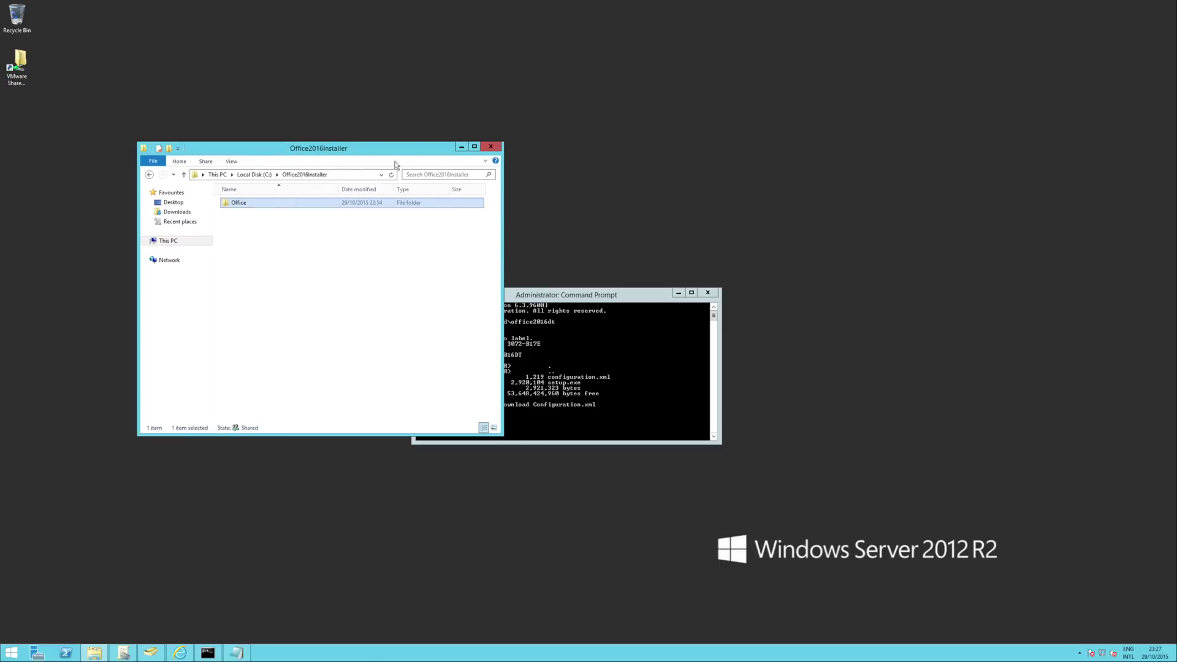
Step: Open Office2016DT with 'start .' and copy setup and configuration into Office2016Installer
{"action": "left_click_drag", "start_coordinate": [589, 300], "coordinate": [767, 303]}
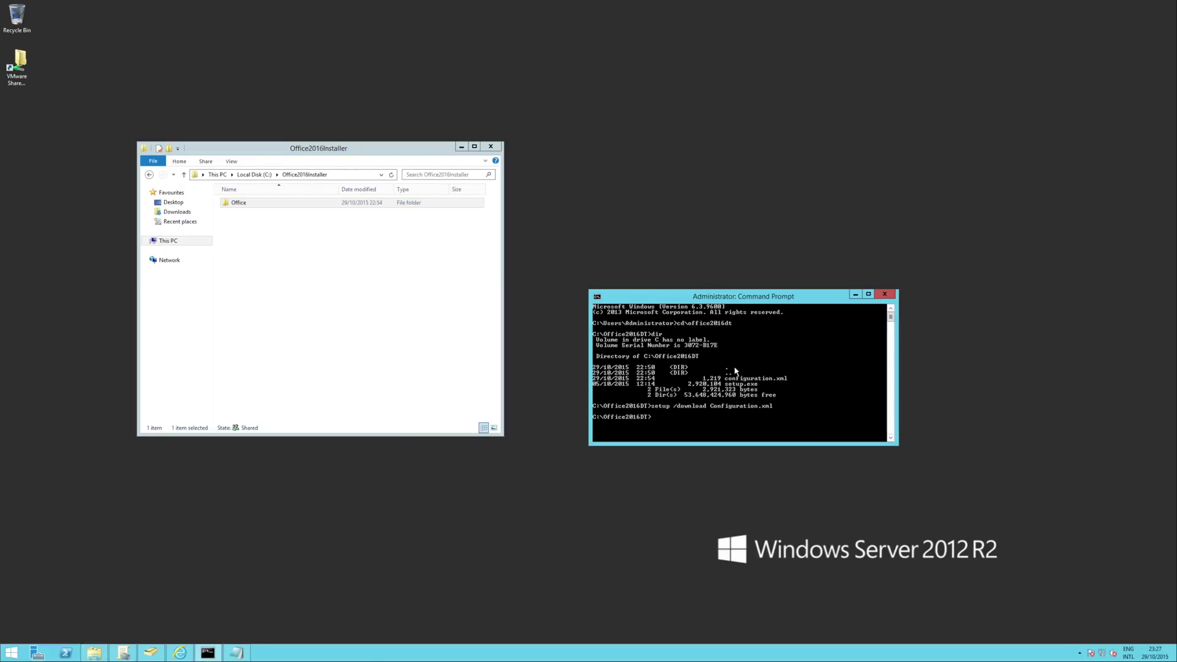
{"action": "type", "text": "start ."}
{"action": "key", "text": "Return"}
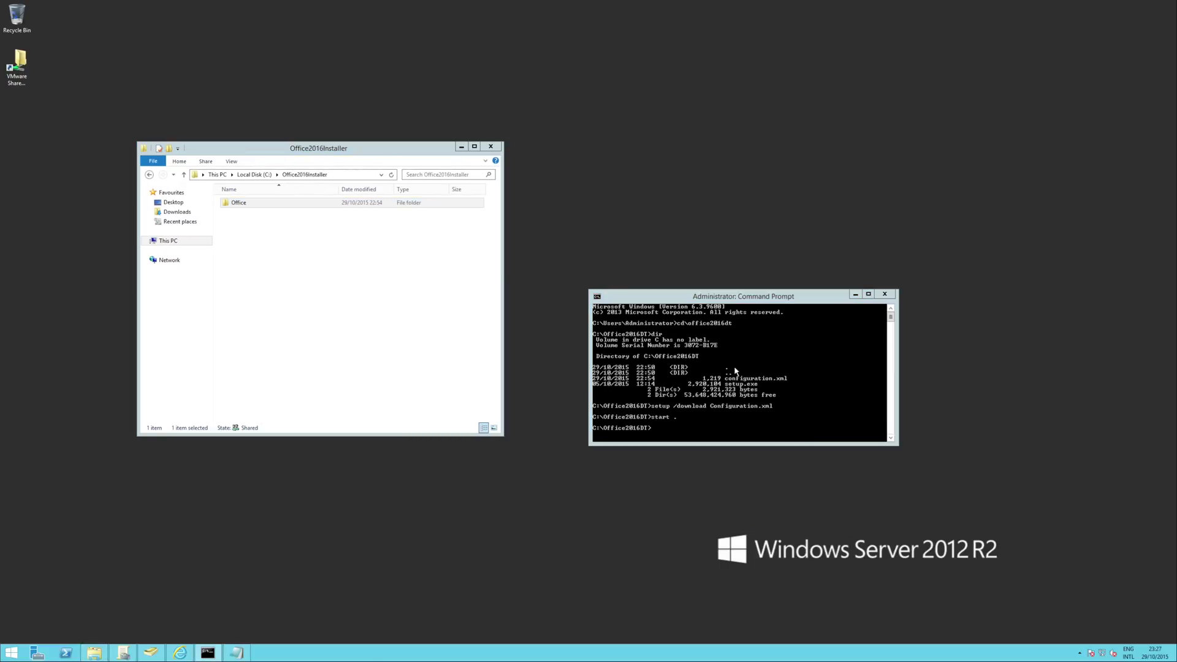
{"action": "left_click_drag", "start_coordinate": [347, 170], "coordinate": [651, 174]}
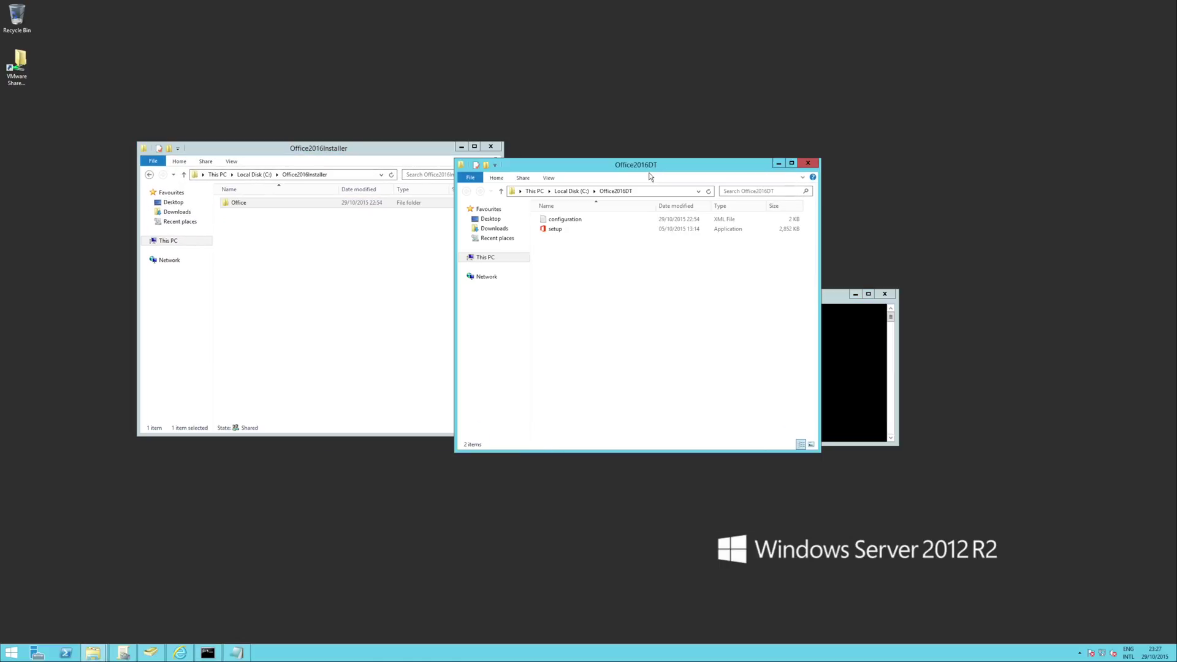
{"action": "left_click", "coordinate": [555, 232]}
{"action": "left_click", "coordinate": [553, 222], "text": "shift"}
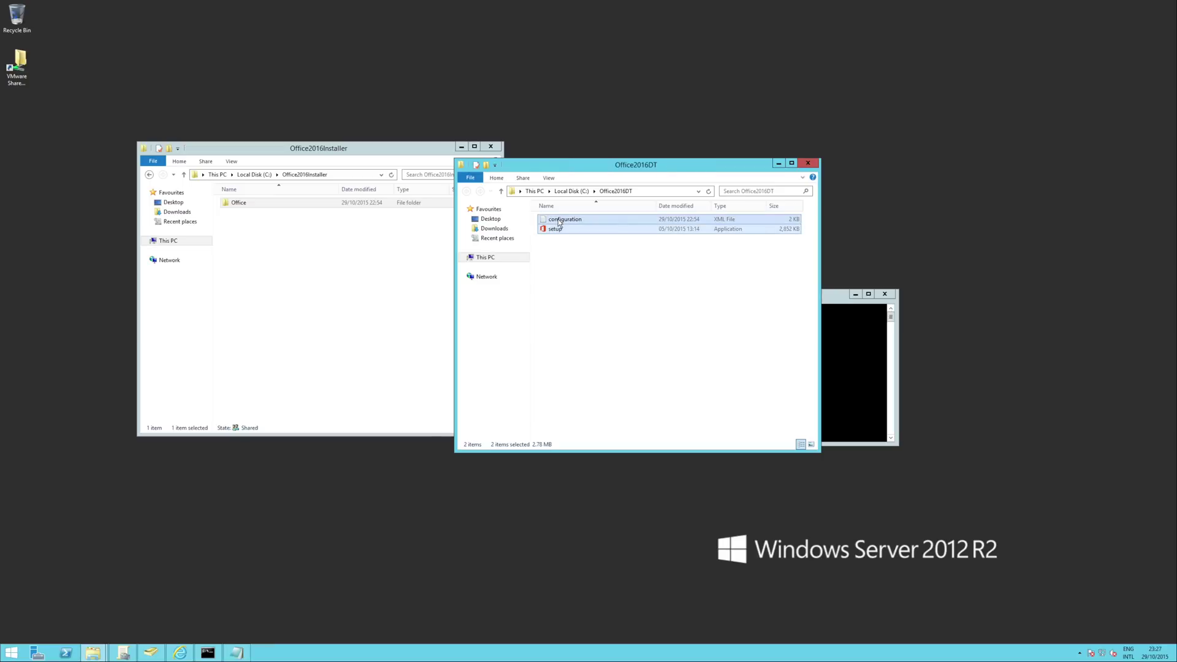
{"action": "left_click_drag", "start_coordinate": [554, 225], "coordinate": [315, 261]}
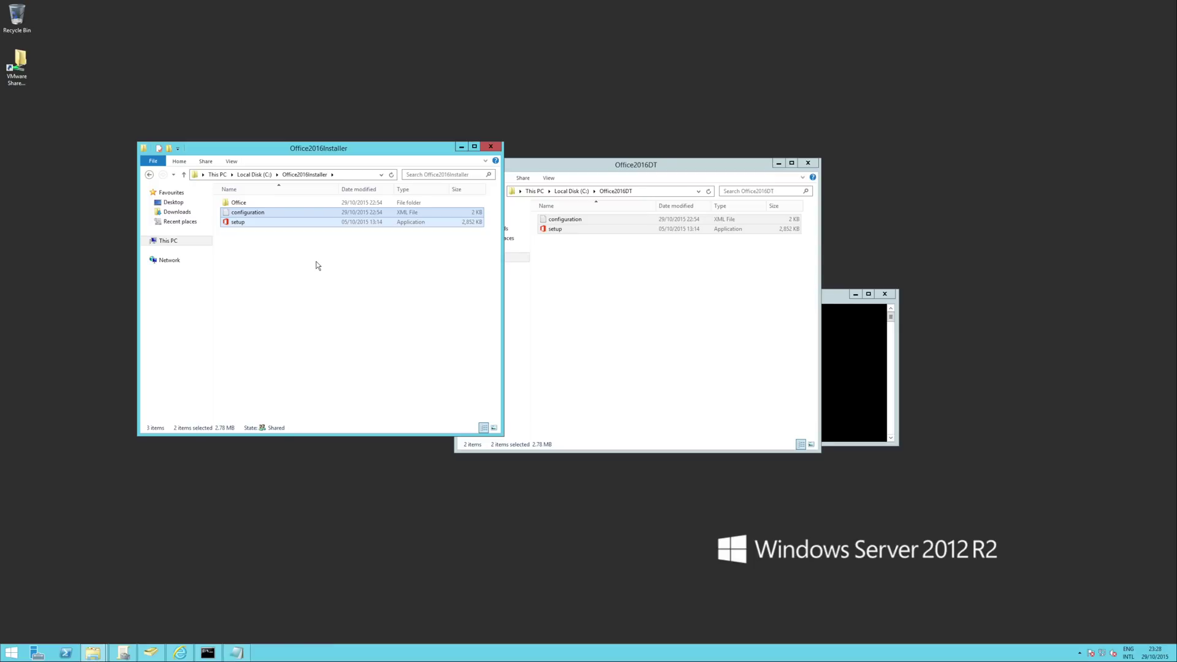
Step: Close both folder windows and the Command Prompt on the server
{"action": "left_click", "coordinate": [491, 147]}
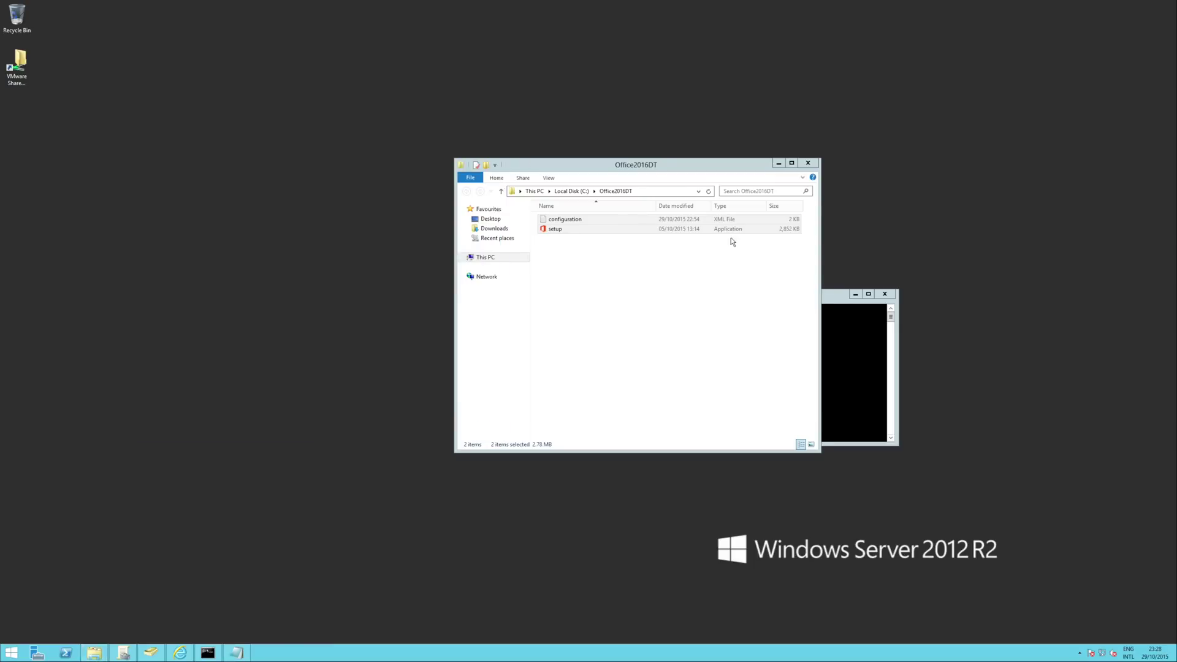
{"action": "left_click", "coordinate": [810, 163]}
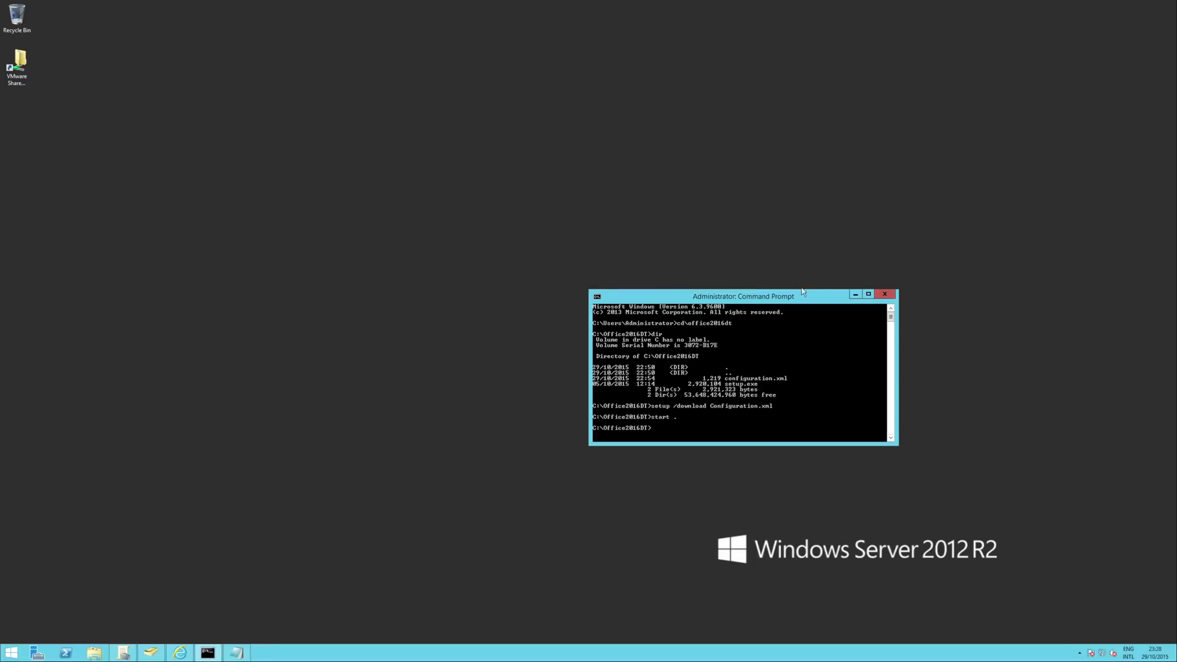
{"action": "left_click", "coordinate": [885, 295]}
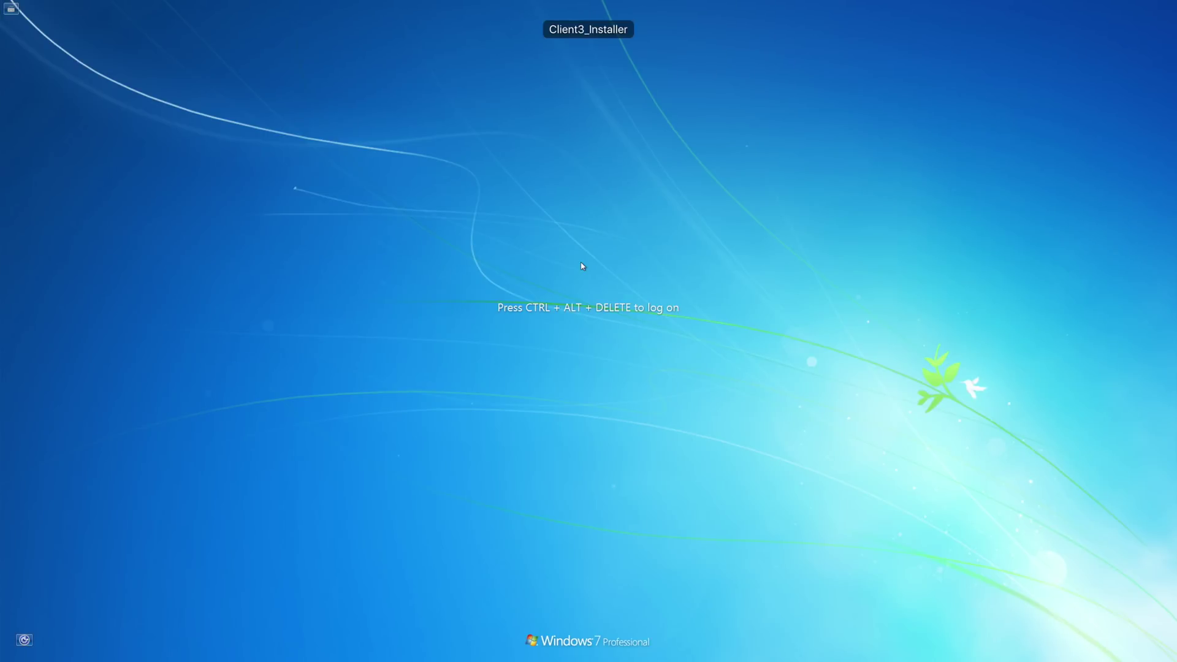
Step: Sign in to the Windows 7 client as the domain administrator with the account password
{"action": "key", "text": "ctrl+alt+Delete"}
{"action": "type", "text": "*****"}
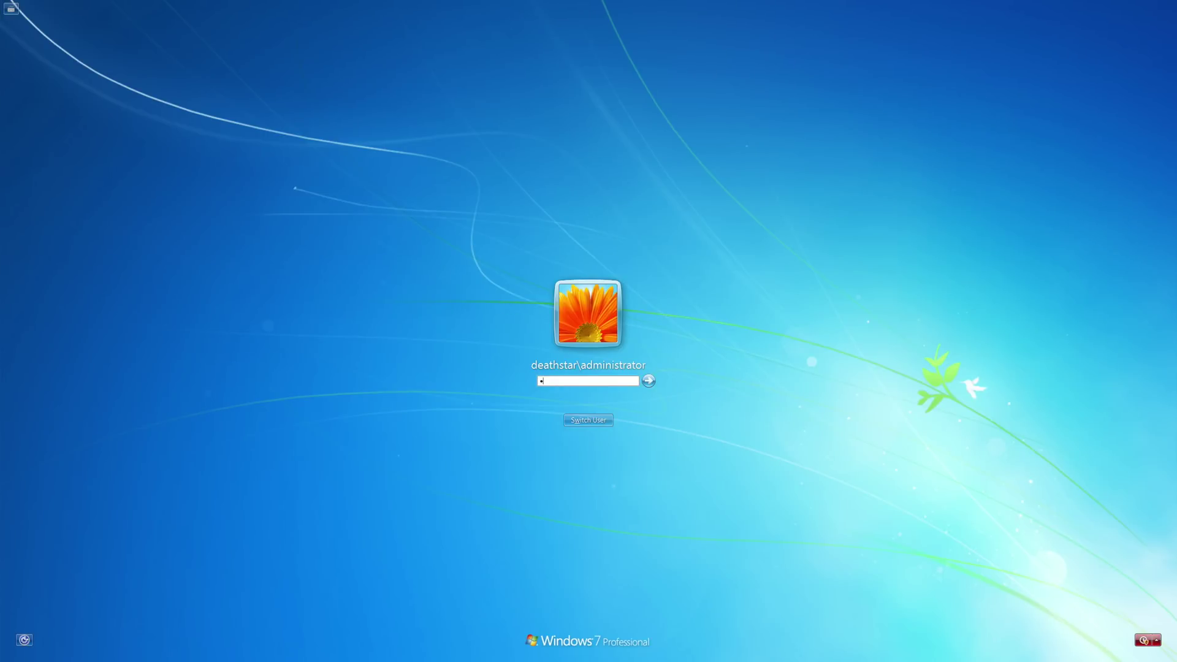
{"action": "key", "text": "Return"}
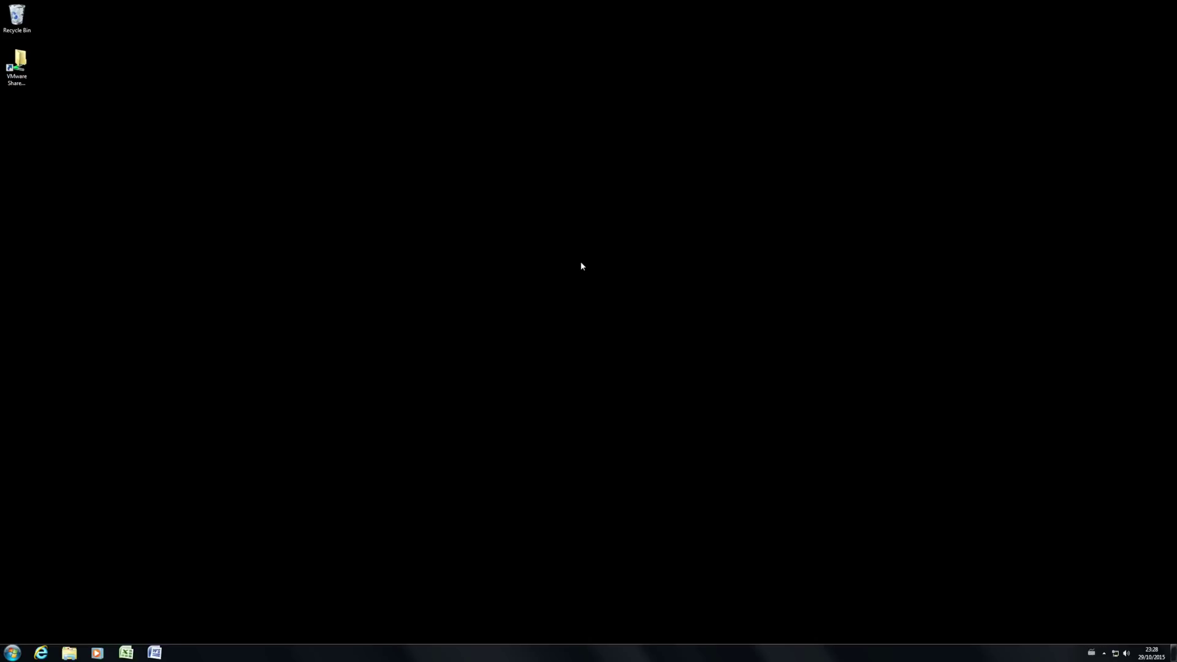
Step: Browse to \\dcsql from Start search and open the Office2016Installer share
{"action": "key", "text": "super"}
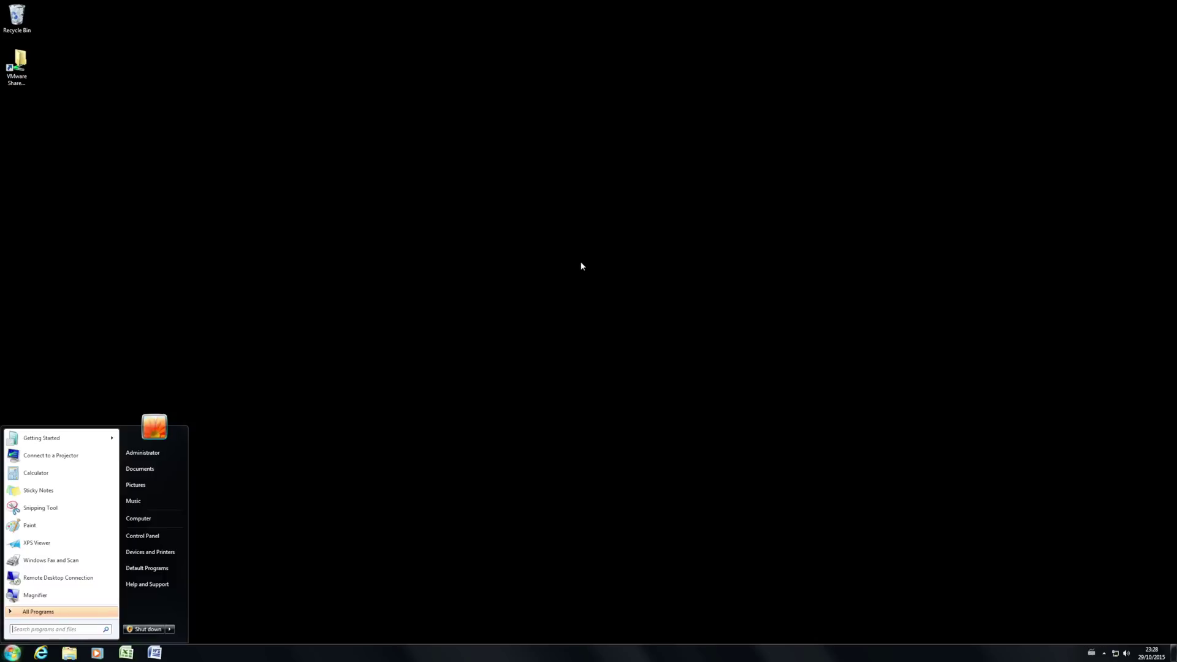
{"action": "type", "text": "\\\\dcsql"}
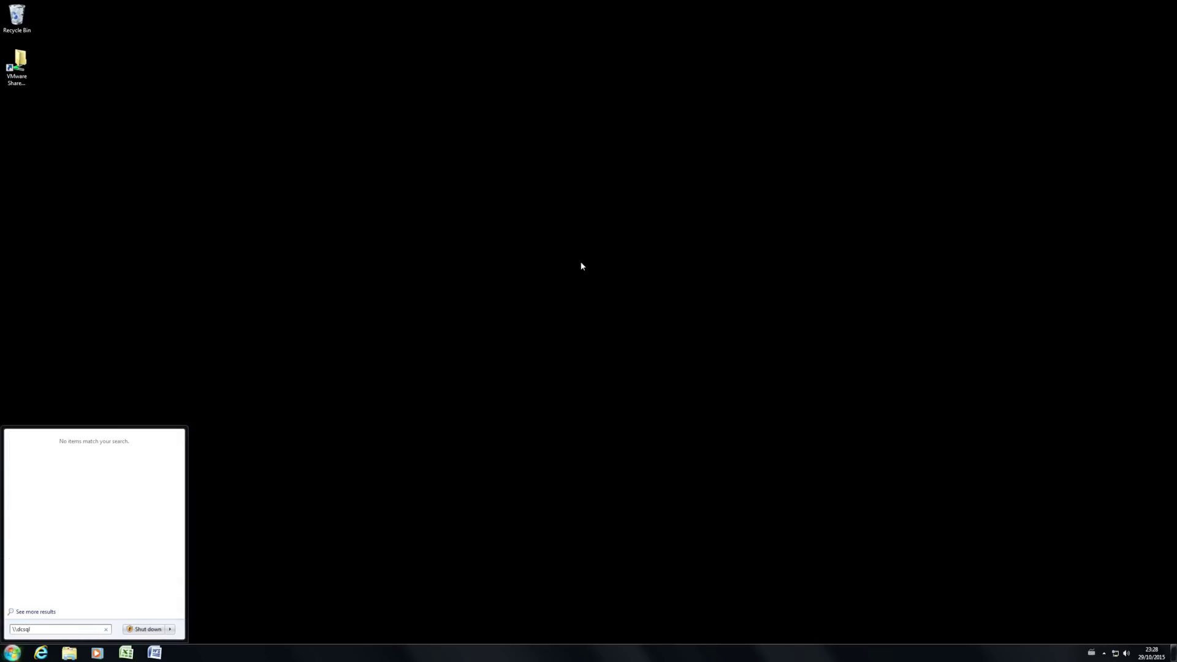
{"action": "key", "text": "Return"}
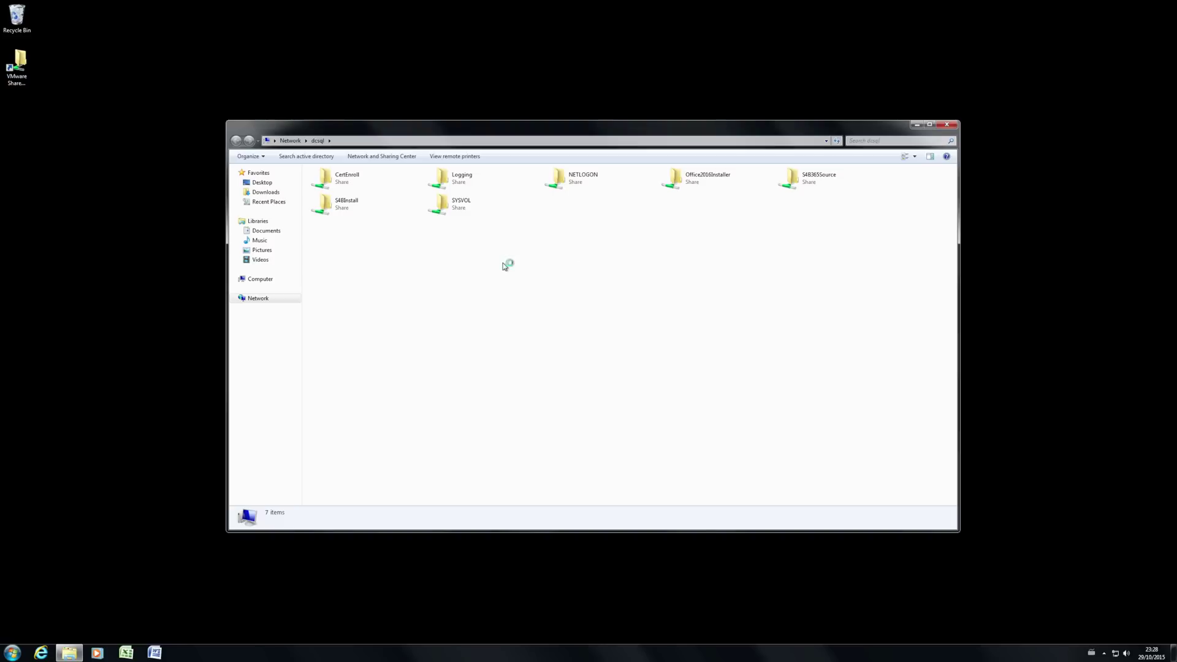
{"action": "left_click", "coordinate": [672, 189]}
{"action": "double_click", "coordinate": [672, 189]}
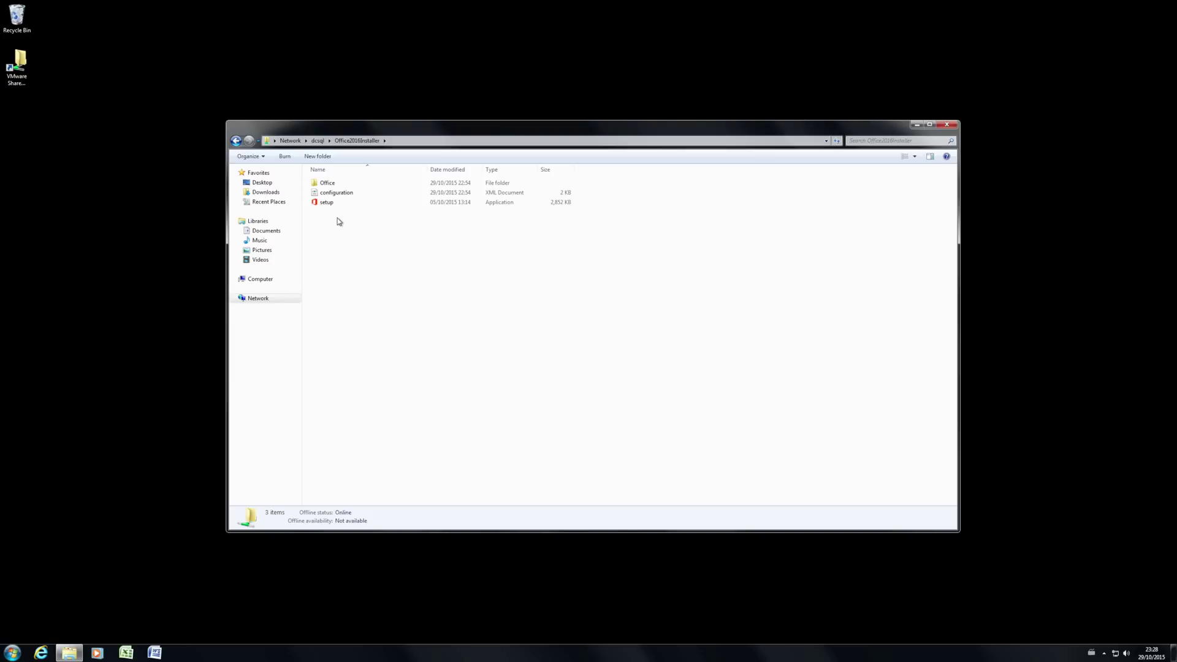
{"action": "key", "text": "super"}
Step: Start Notepad and type \\dcsql\office2016installer\setup /Configure \\dcsql\office2016installer\Configuration.xml
{"action": "type", "text": "no"}
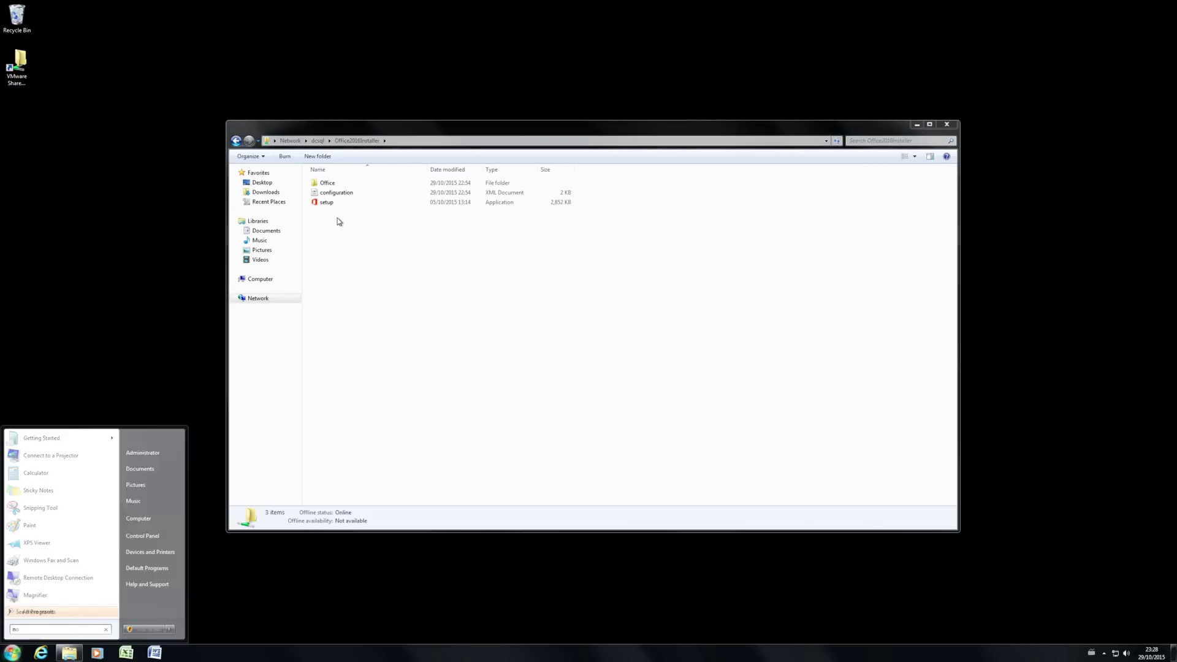
{"action": "type", "text": "tepad"}
{"action": "key", "text": "Return"}
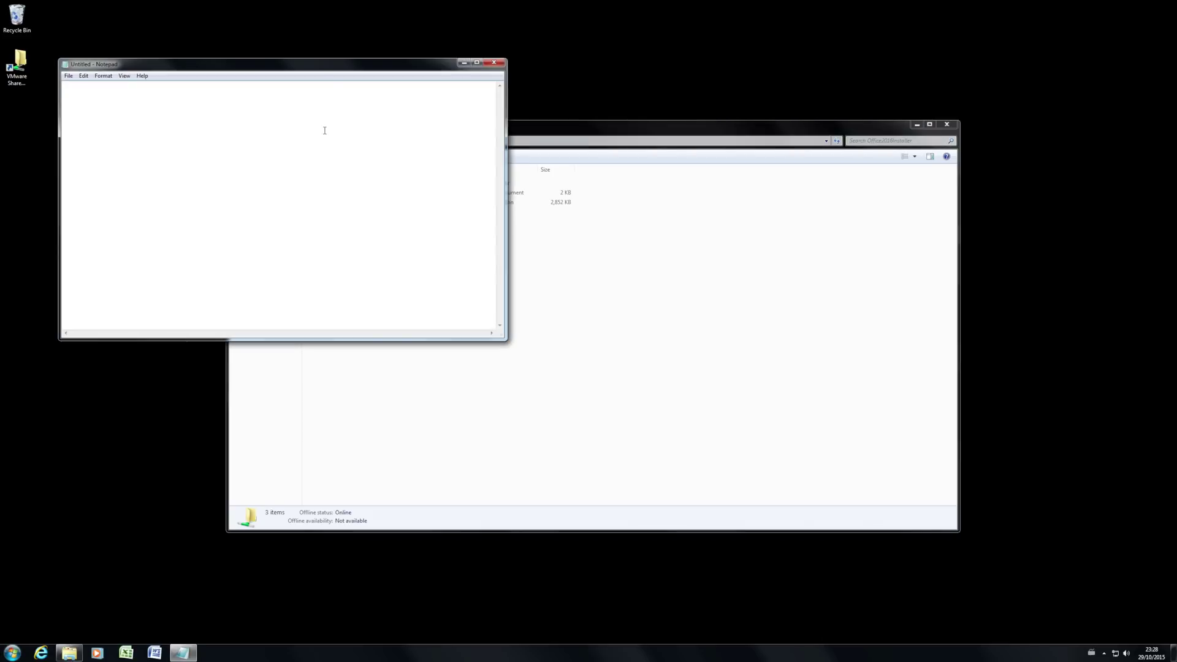
{"action": "left_click_drag", "start_coordinate": [312, 64], "coordinate": [644, 293]}
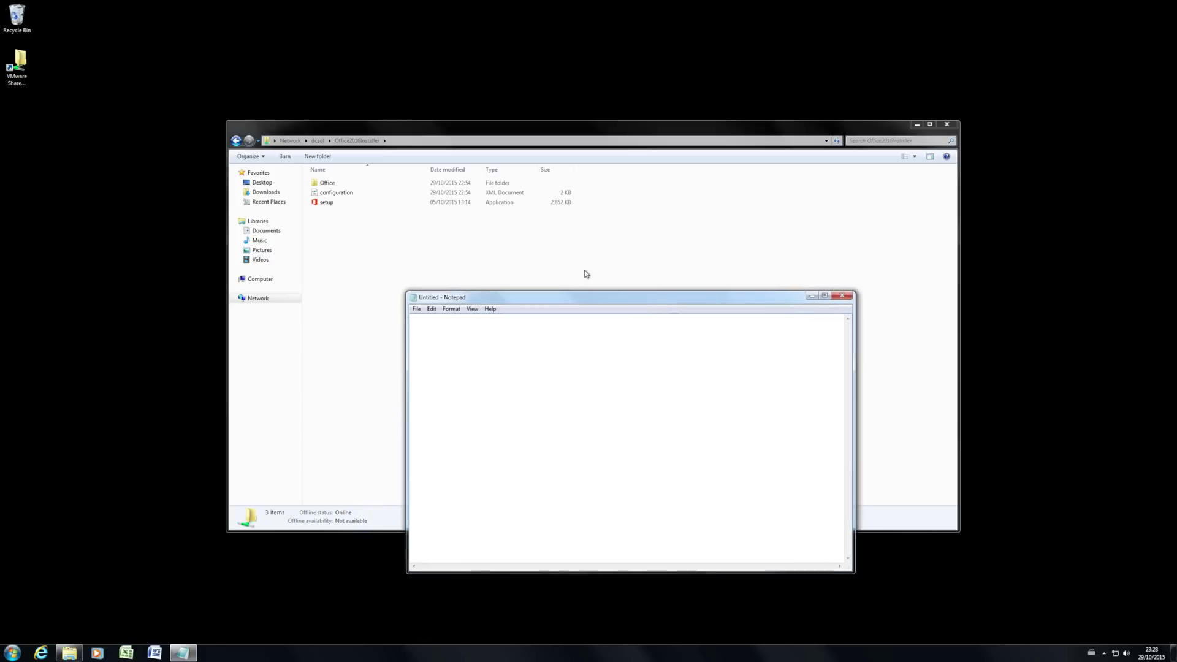
{"action": "type", "text": "\\\\dcsql\\office2016installer\\setup /Configure"}
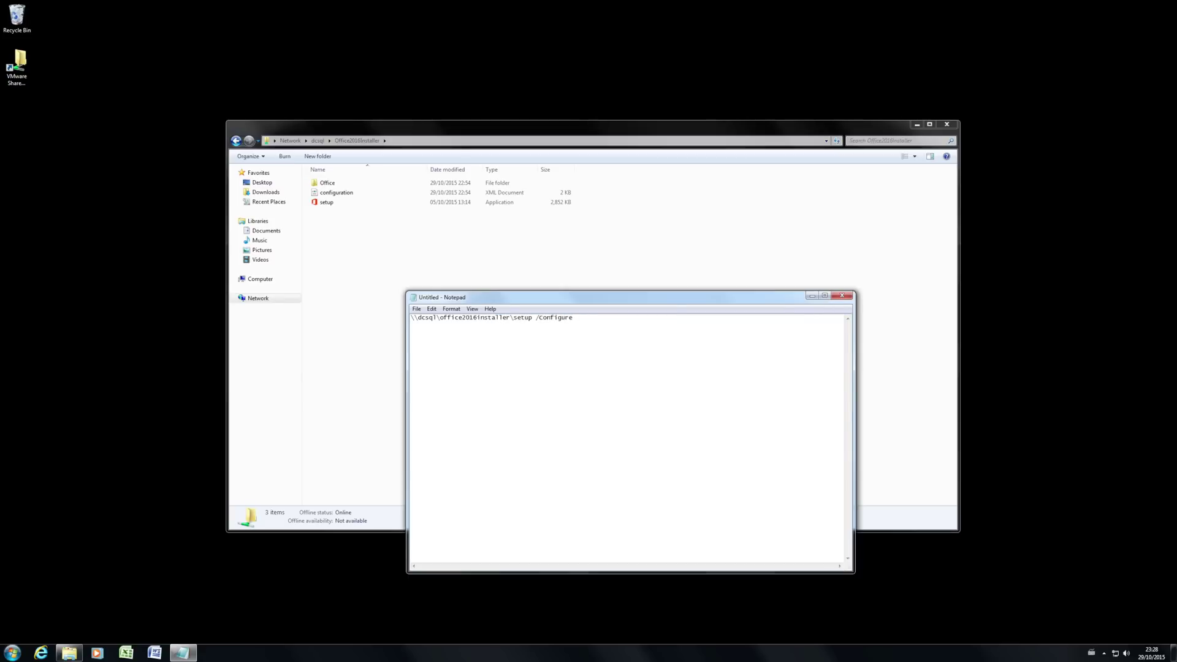
{"action": "type", "text": " \\\\dcsql\\office2016installer\\Configuration.xml"}
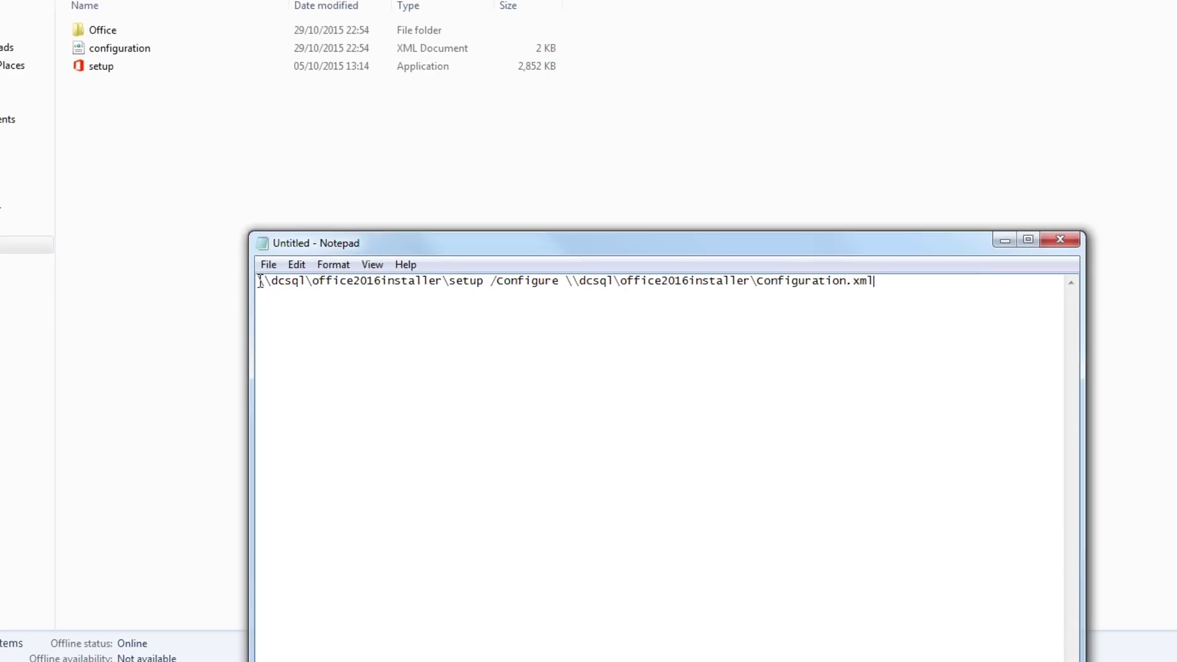
Step: Select the setup and Configuration.xml paths in the typed command line
{"action": "left_click_drag", "start_coordinate": [258, 281], "coordinate": [486, 281]}
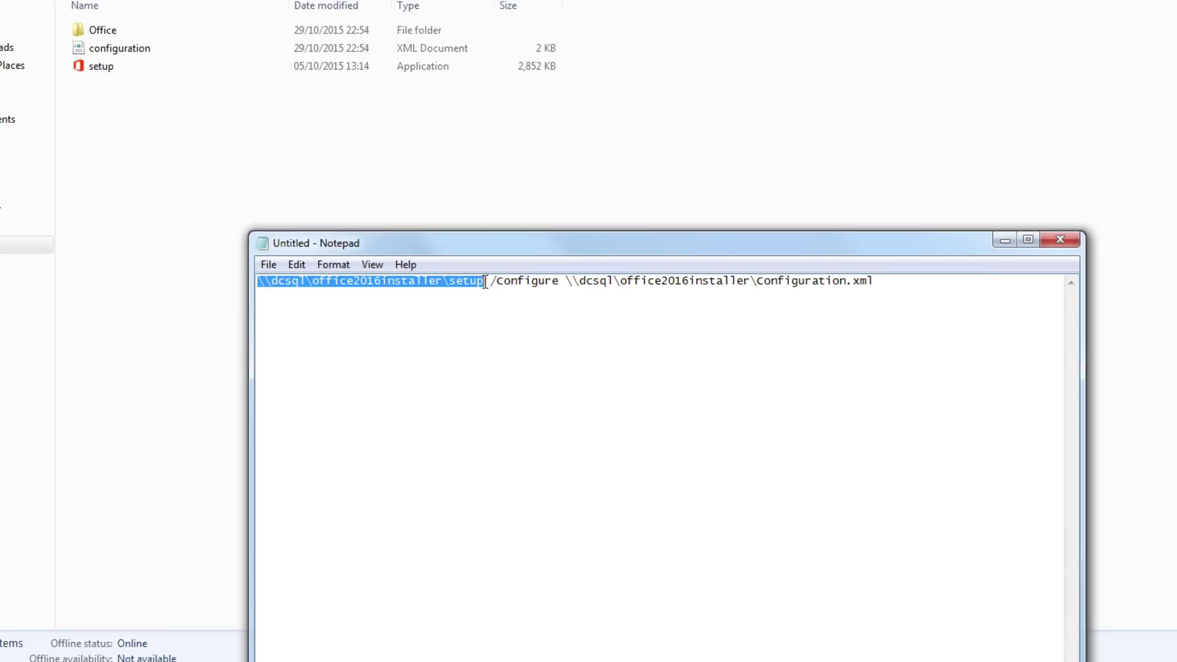
{"action": "left_click_drag", "start_coordinate": [569, 284], "coordinate": [227, 281]}
{"action": "key", "text": "ctrl+c"}
{"action": "left_click", "coordinate": [889, 280]}
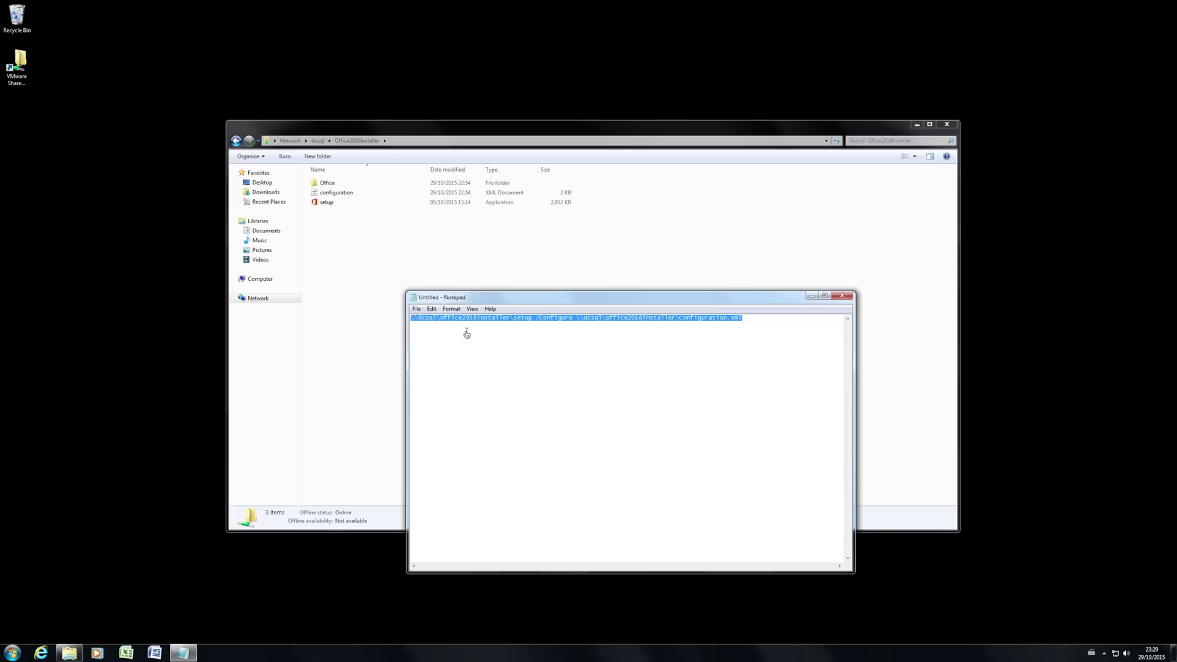
{"action": "key", "text": "super+r"}
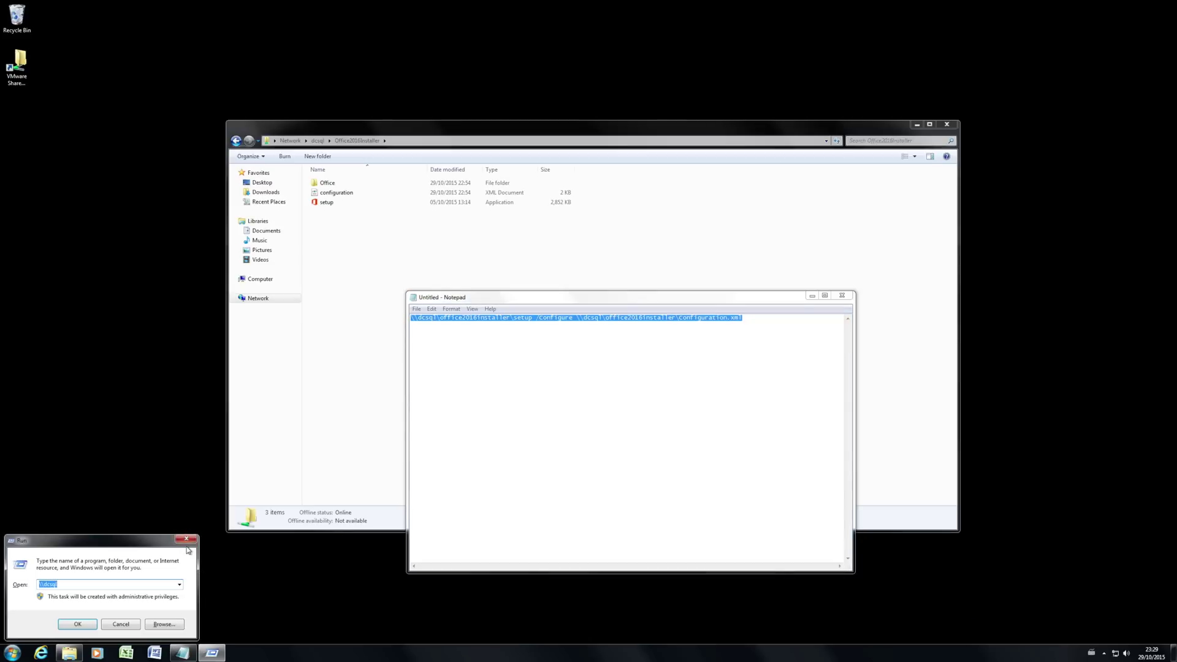
Step: Paste the setup /Configure command into Run, clear Explorer and Notepad away, and run it
{"action": "key", "text": "ctrl+v"}
{"action": "left_click", "coordinate": [945, 125]}
{"action": "left_click", "coordinate": [814, 295]}
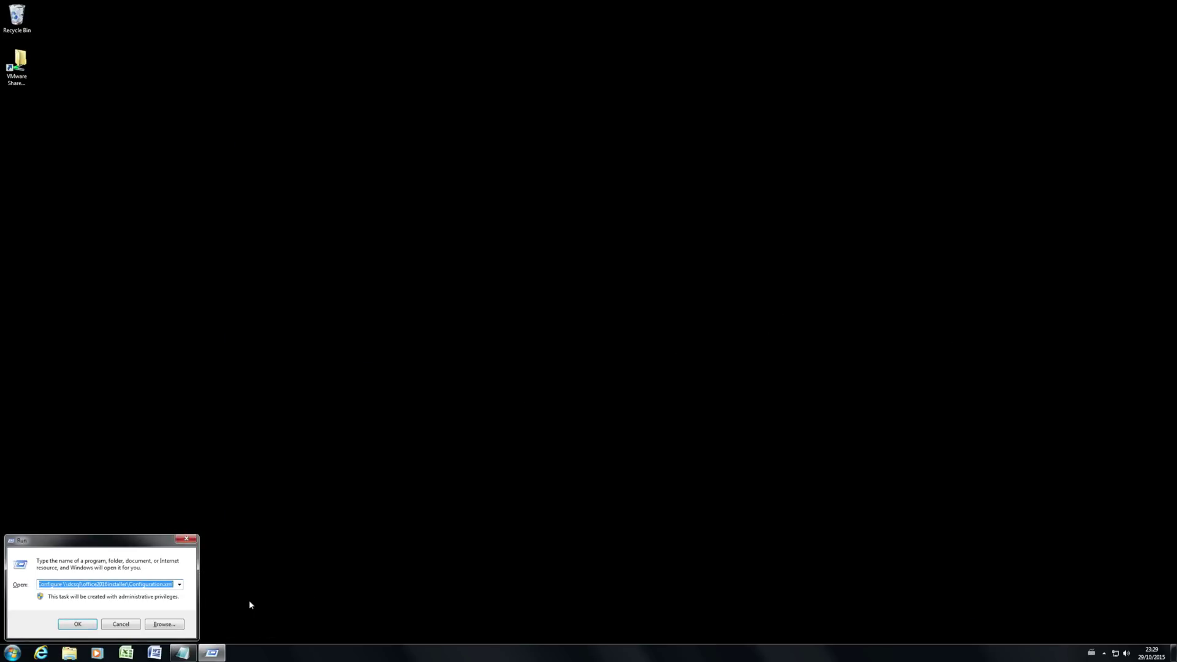
{"action": "left_click", "coordinate": [90, 626]}
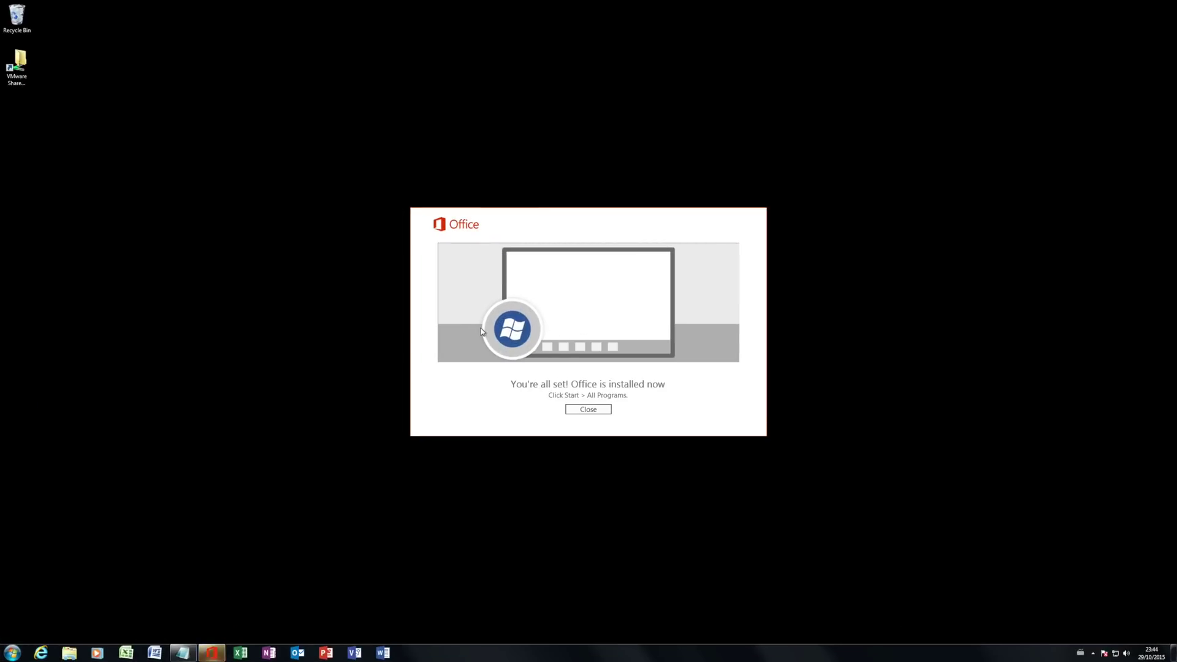
Step: Close the 'You're all set' notice, start Excel, skip activation and accept the licence terms
{"action": "left_click", "coordinate": [588, 409]}
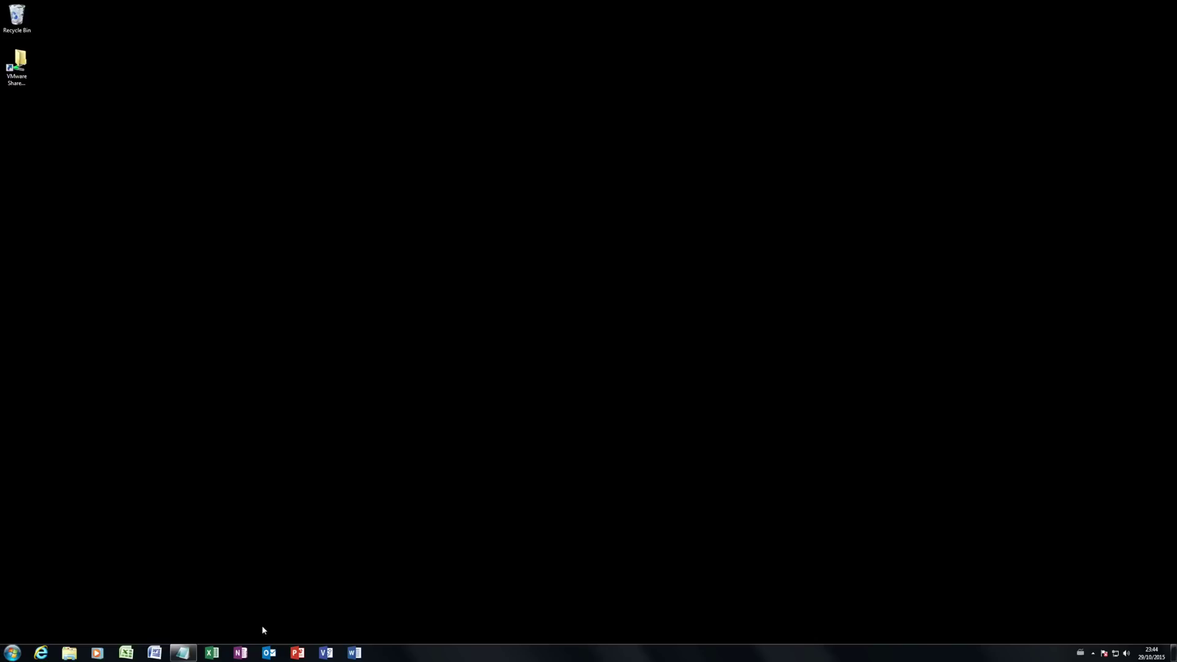
{"action": "left_click", "coordinate": [212, 652]}
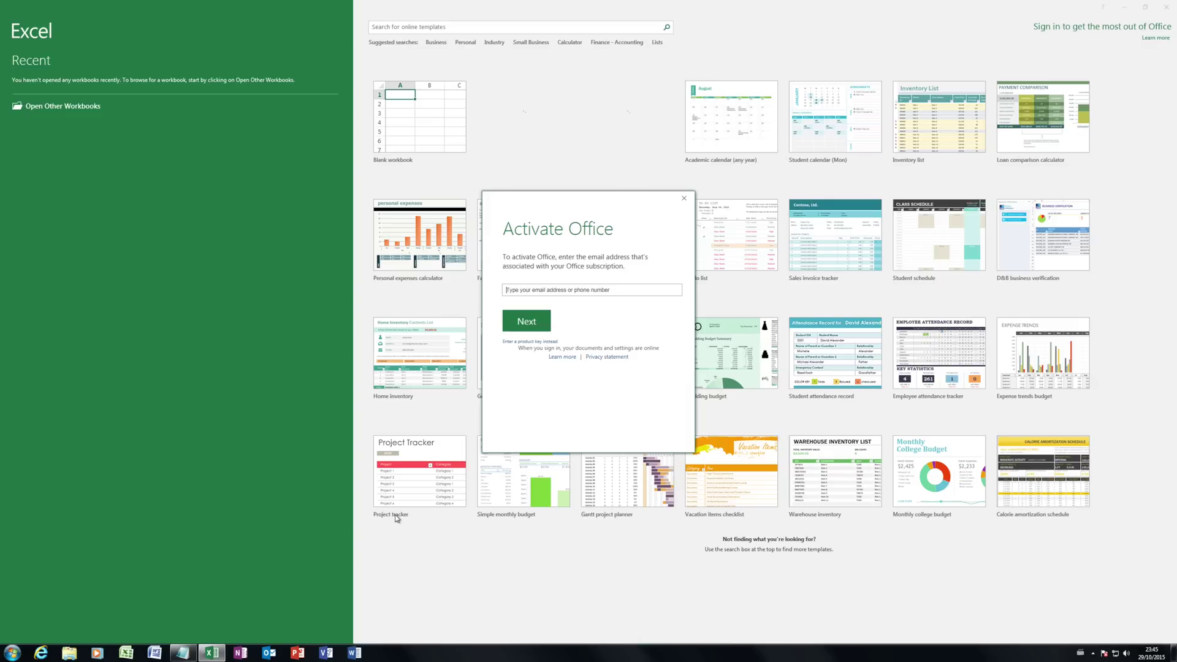
{"action": "left_click", "coordinate": [684, 199]}
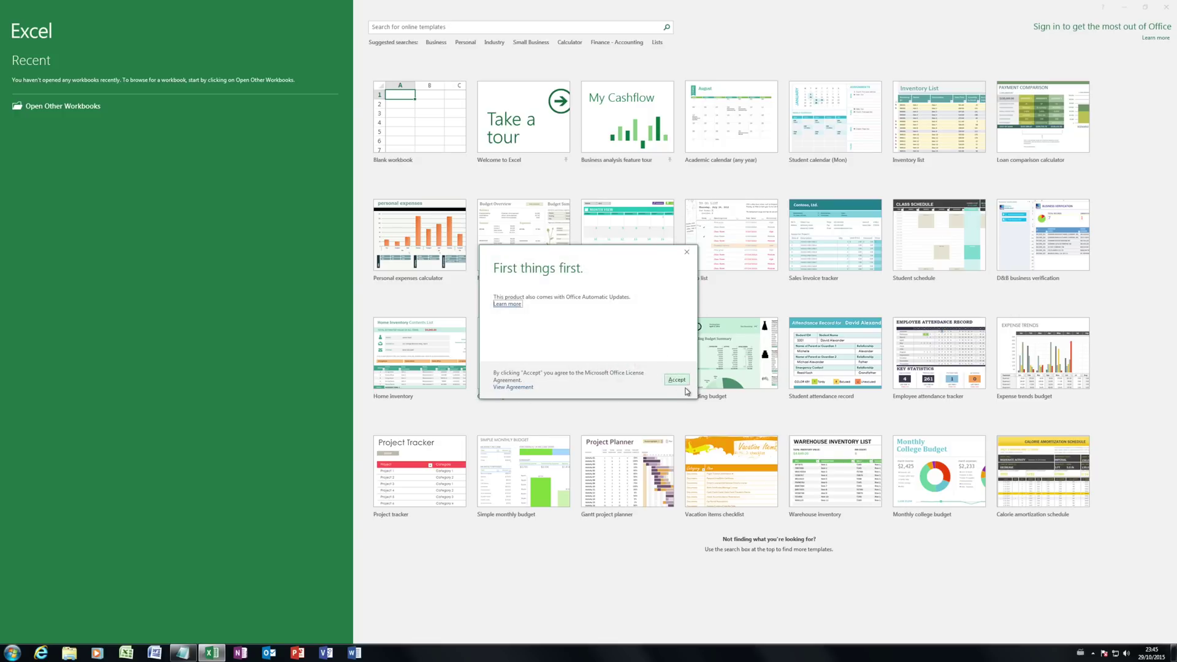
{"action": "left_click", "coordinate": [680, 380]}
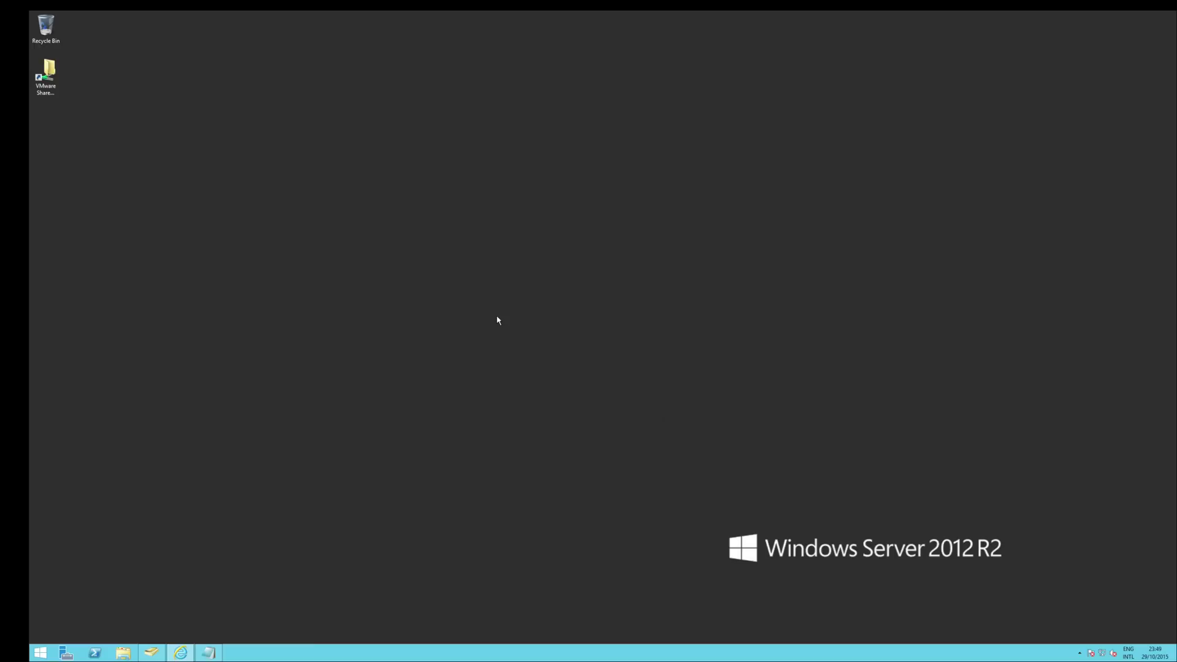
Step: Launch Group Policy Management from the Start screen search
{"action": "key", "text": "super"}
{"action": "type", "text": "group Policy Management"}
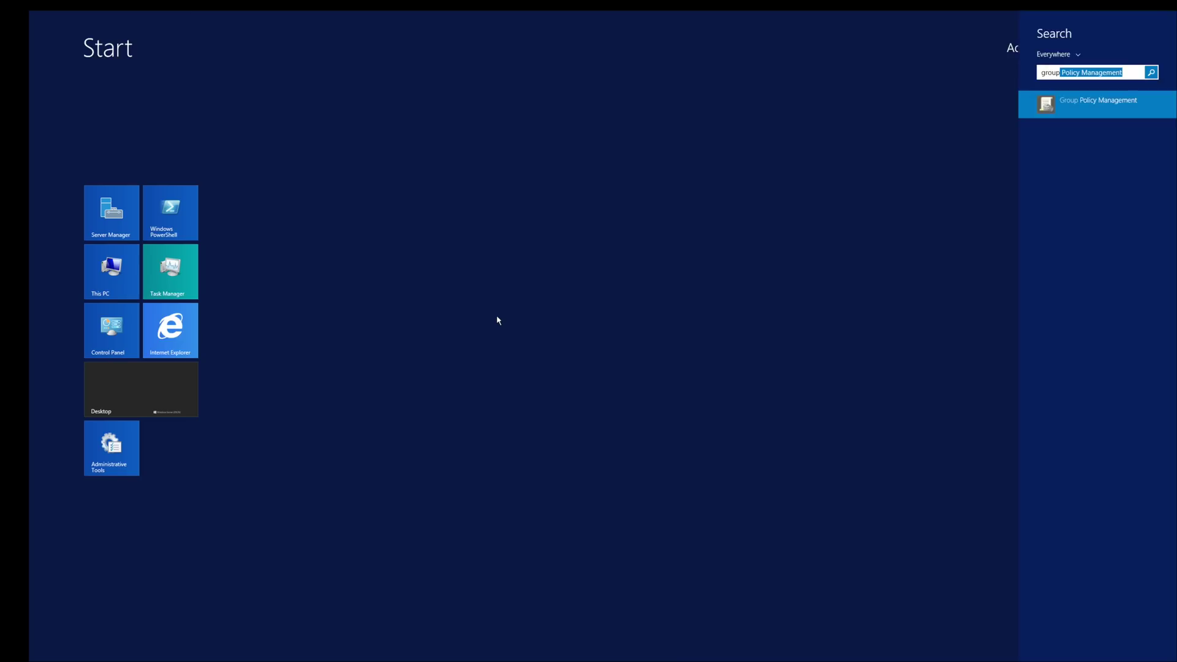
{"action": "key", "text": "Return"}
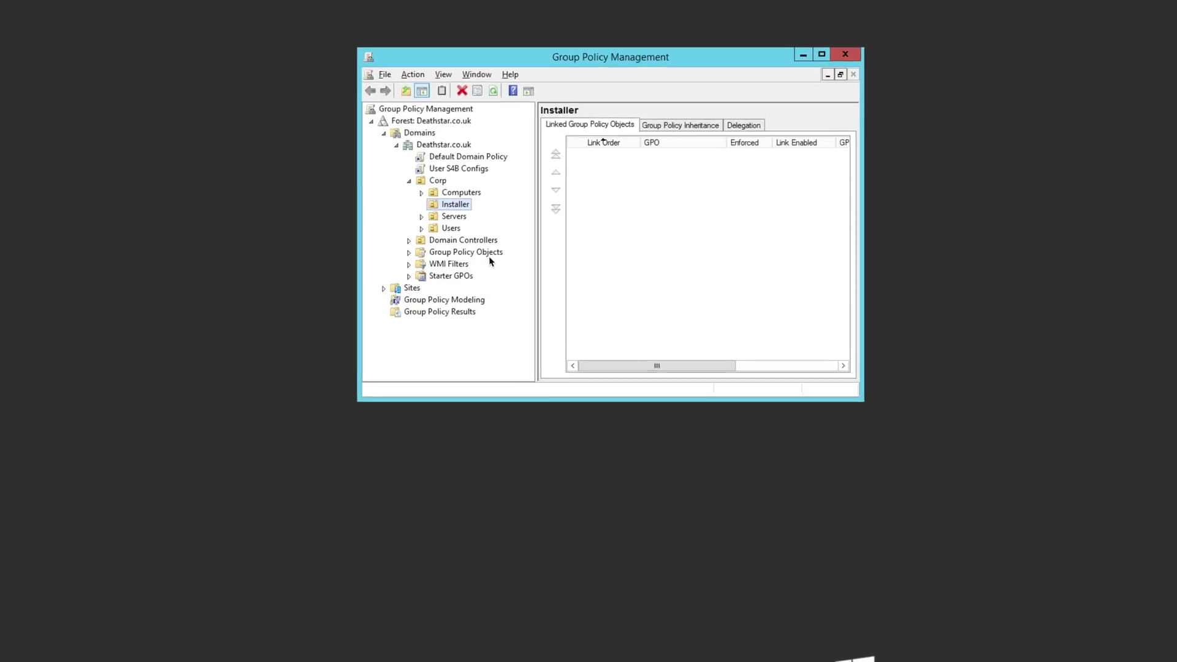
Step: Create a GPO named Office2016Installer linked to the Installer OU
{"action": "right_click", "coordinate": [448, 195]}
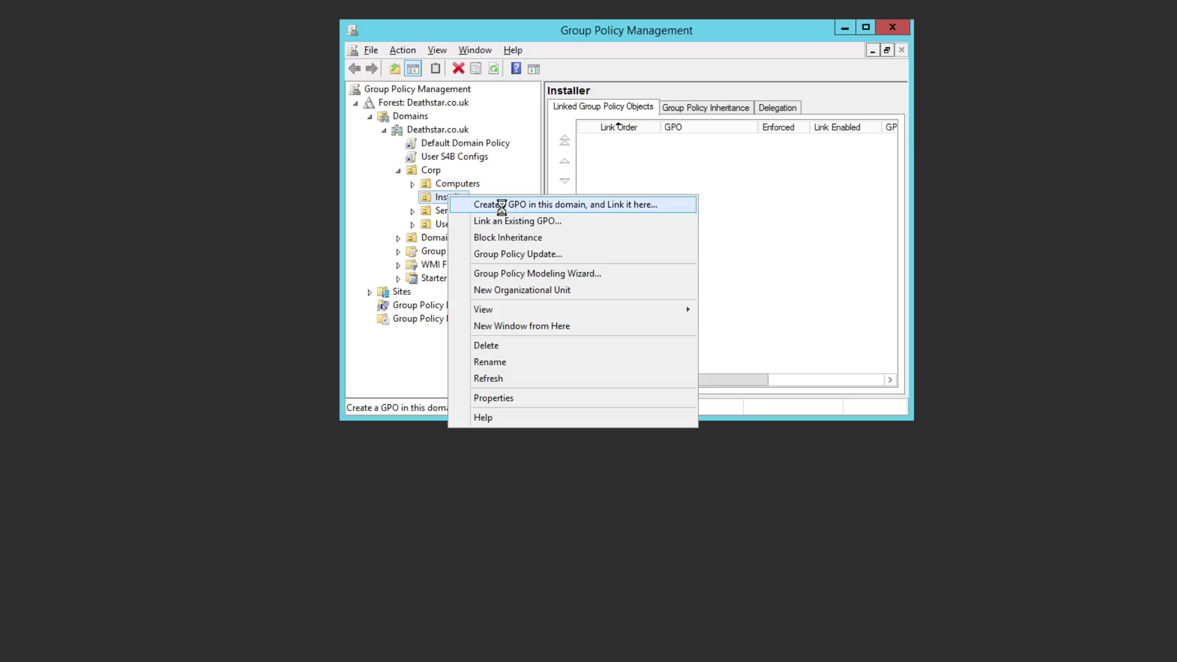
{"action": "left_click", "coordinate": [502, 205]}
{"action": "type", "text": "Office2016Ins"}
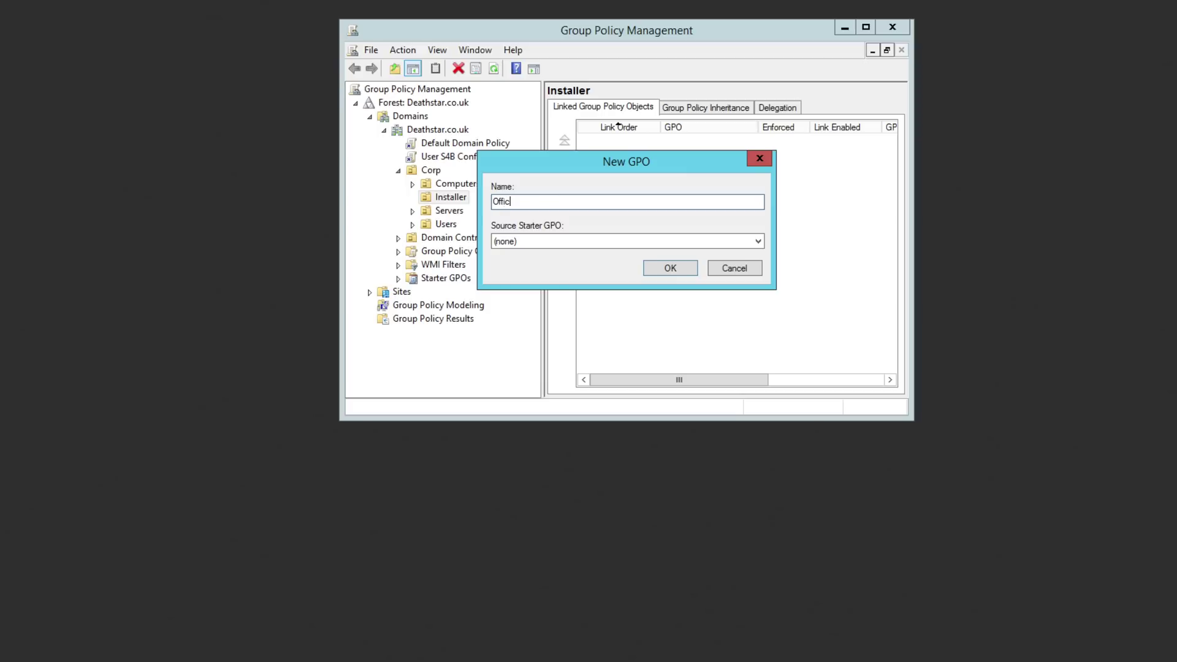
{"action": "type", "text": "taller"}
{"action": "key", "text": "Return"}
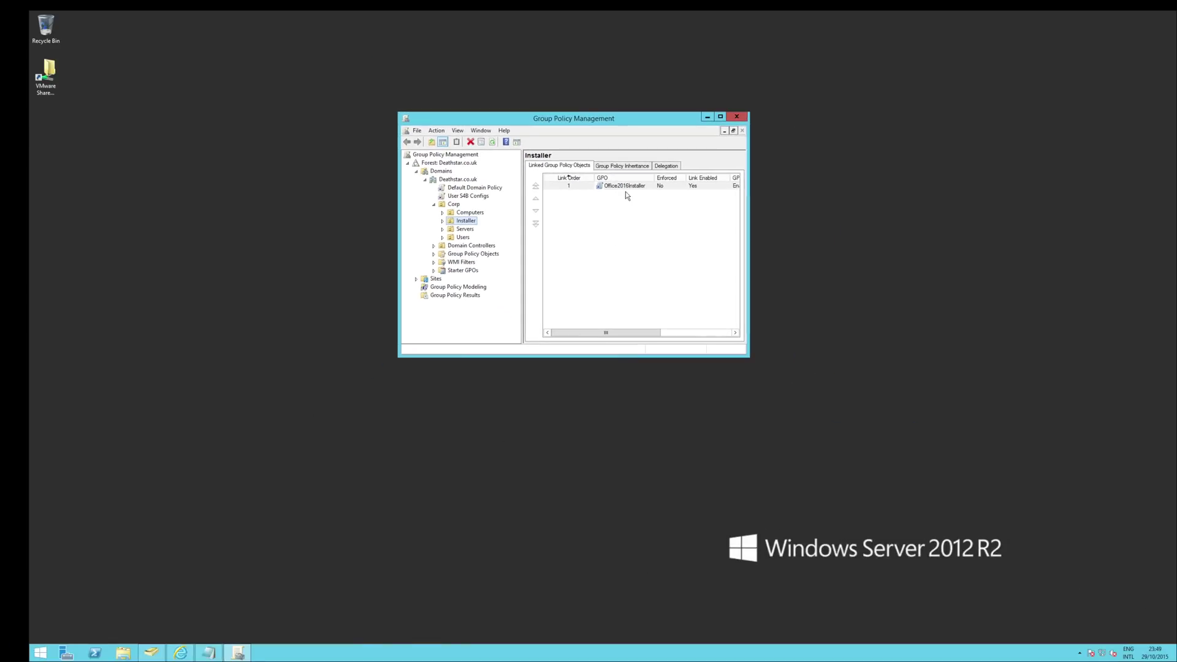
{"action": "right_click", "coordinate": [625, 191]}
Step: Edit the GPO and open Startup under Computer Configuration > Policies > Windows Settings > Scripts
{"action": "left_click", "coordinate": [639, 193]}
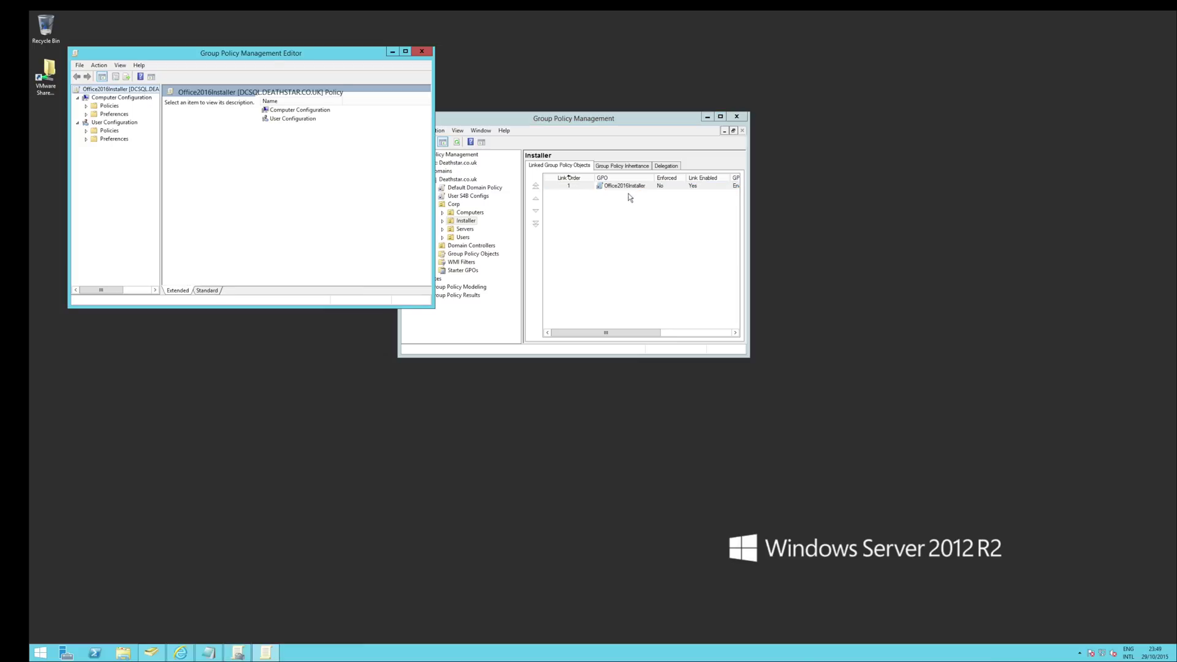
{"action": "left_click_drag", "start_coordinate": [310, 54], "coordinate": [644, 184]}
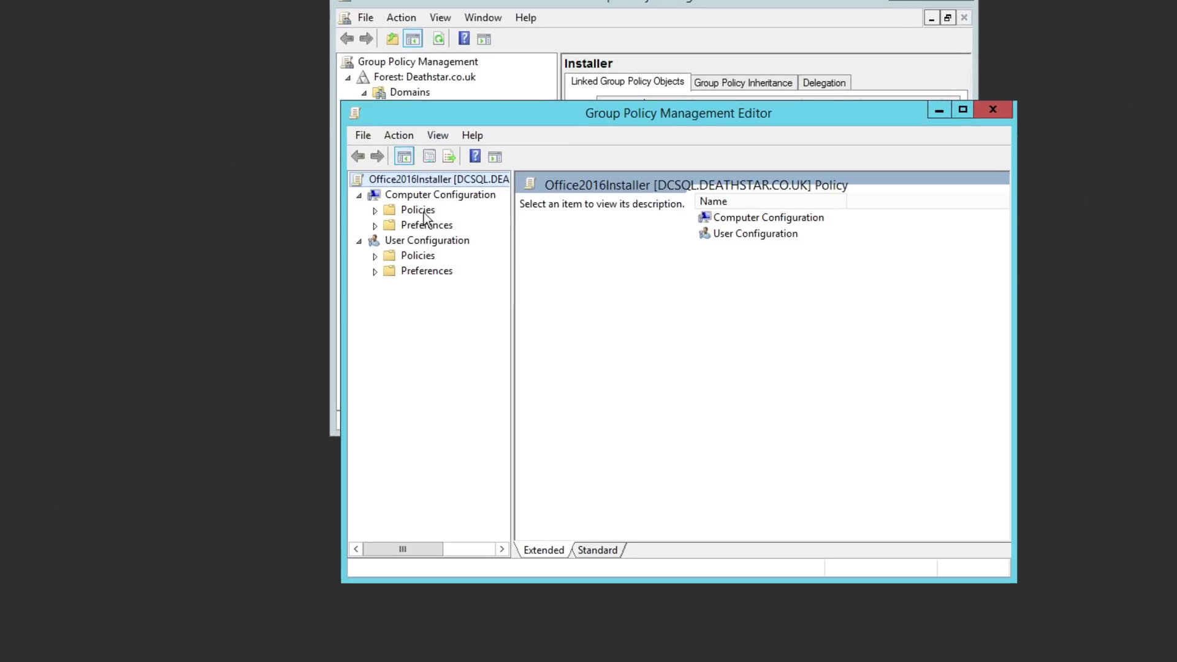
{"action": "double_click", "coordinate": [424, 212]}
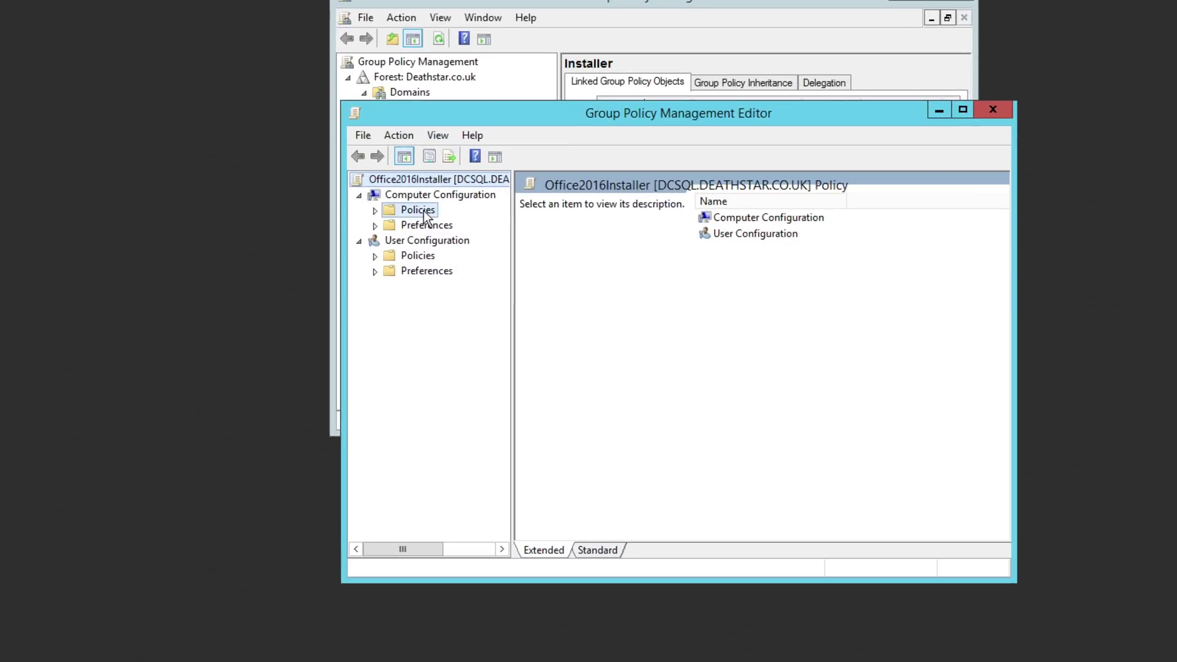
{"action": "left_click", "coordinate": [443, 241]}
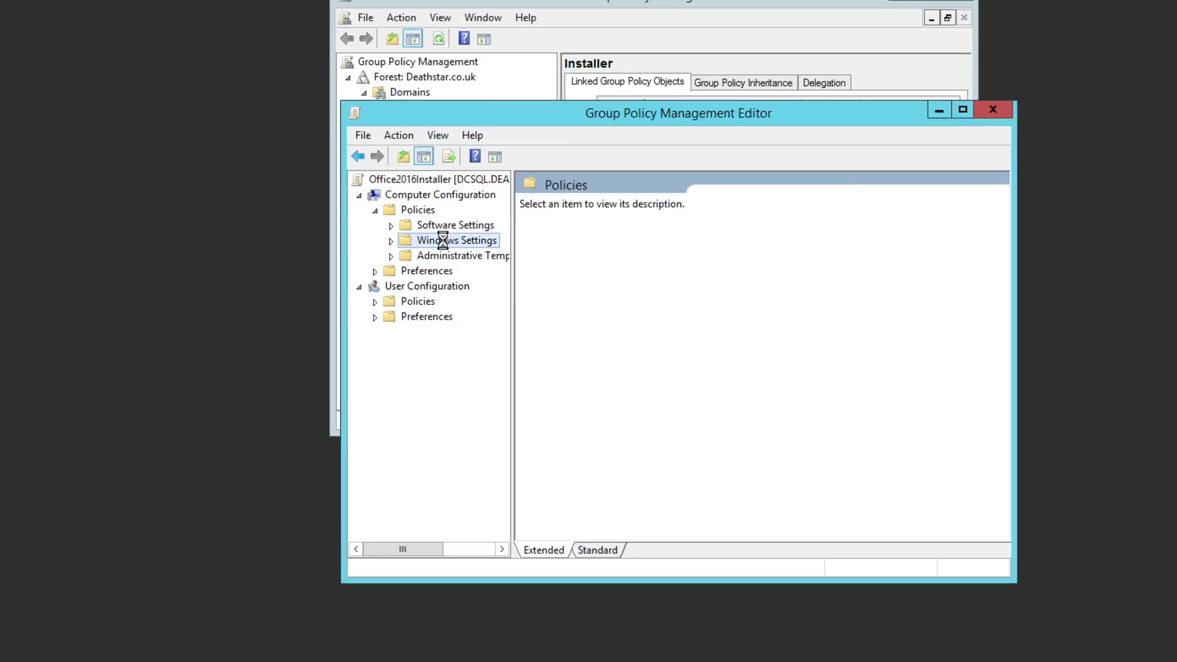
{"action": "left_click", "coordinate": [457, 270]}
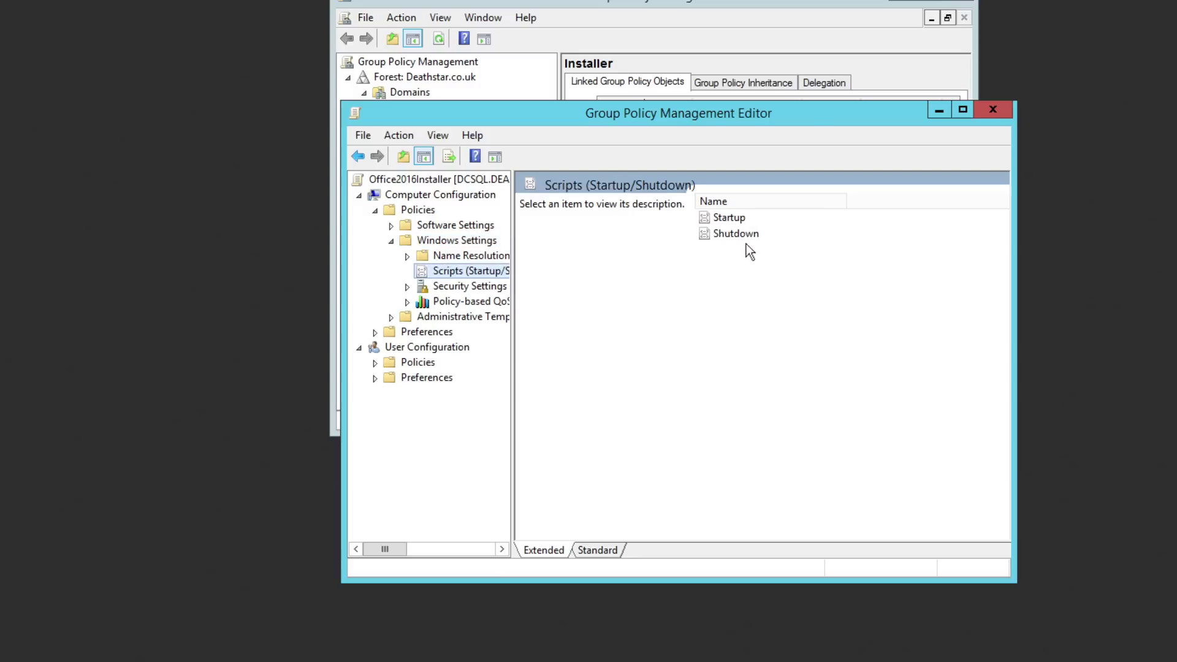
{"action": "double_click", "coordinate": [731, 216]}
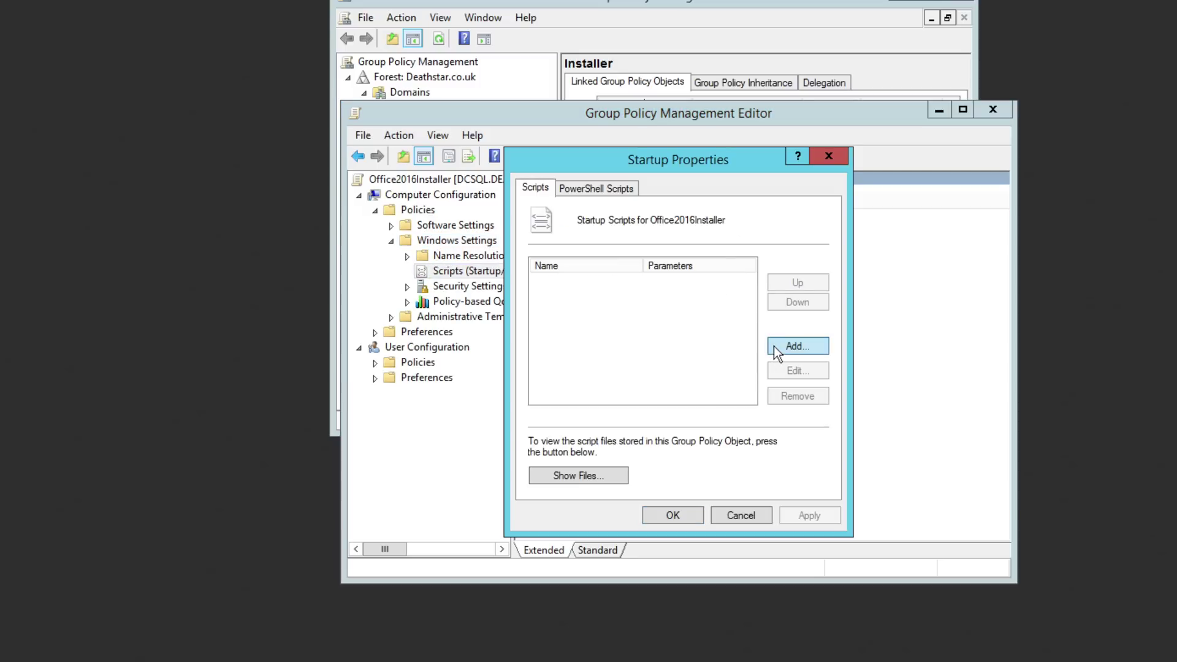
Step: Add \\dcsql\Office2016Installer\setup.exe as a new startup script
{"action": "left_click", "coordinate": [791, 344]}
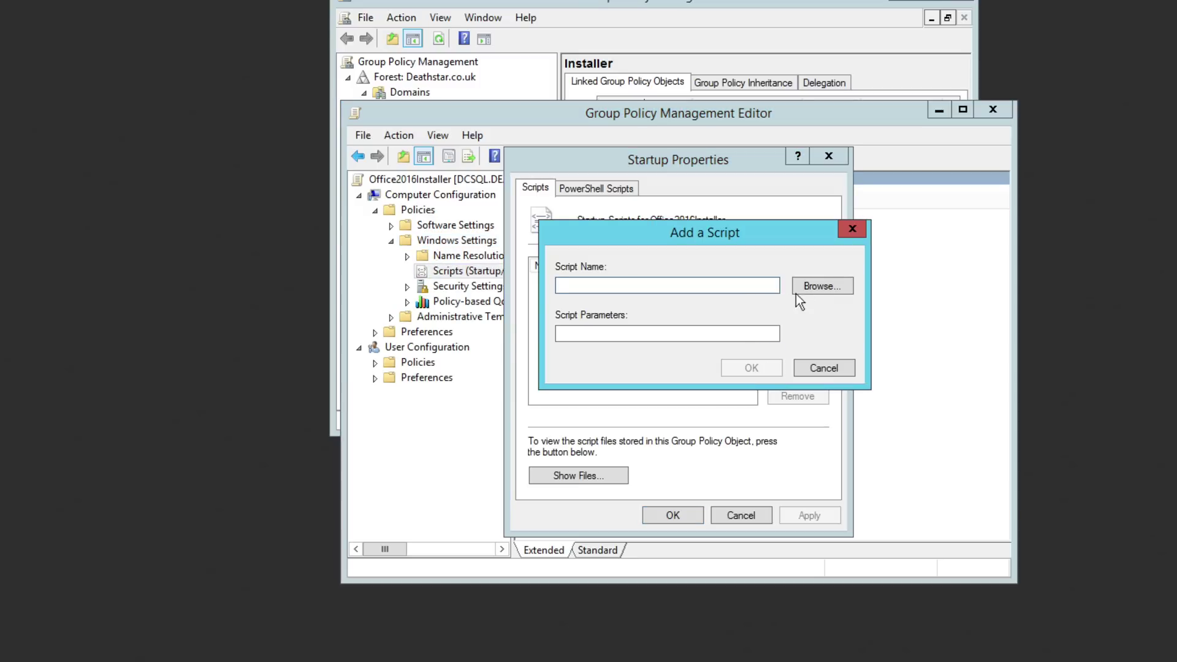
{"action": "left_click", "coordinate": [813, 287]}
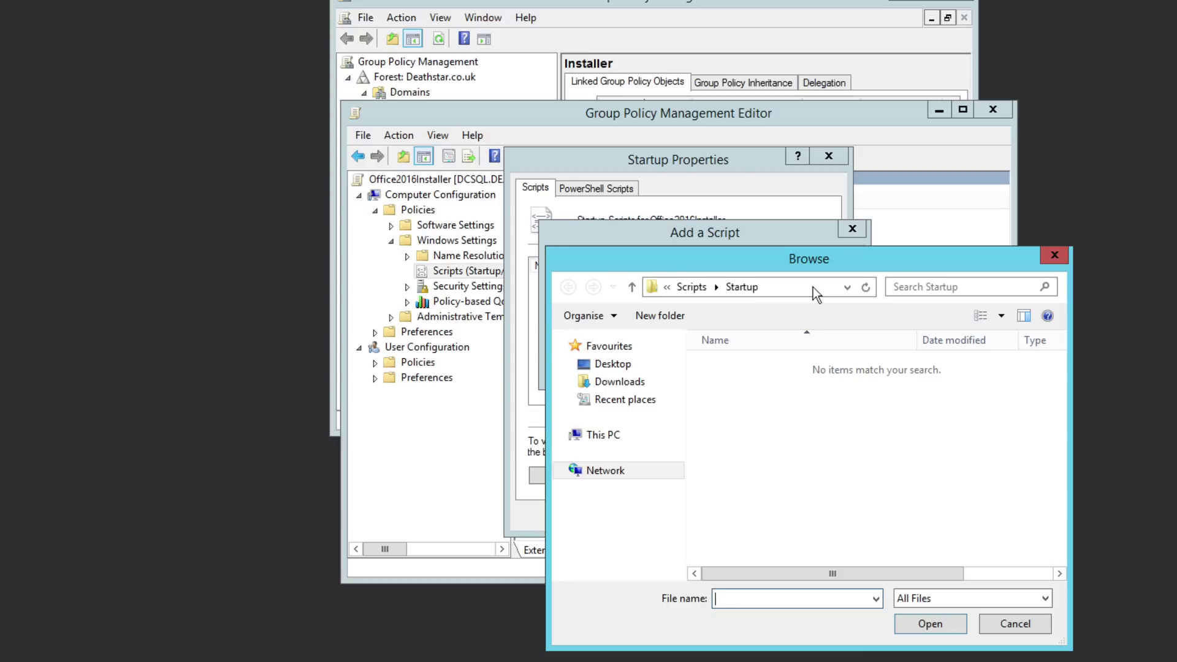
{"action": "type", "text": "\\dcsql"}
{"action": "key", "text": "Return"}
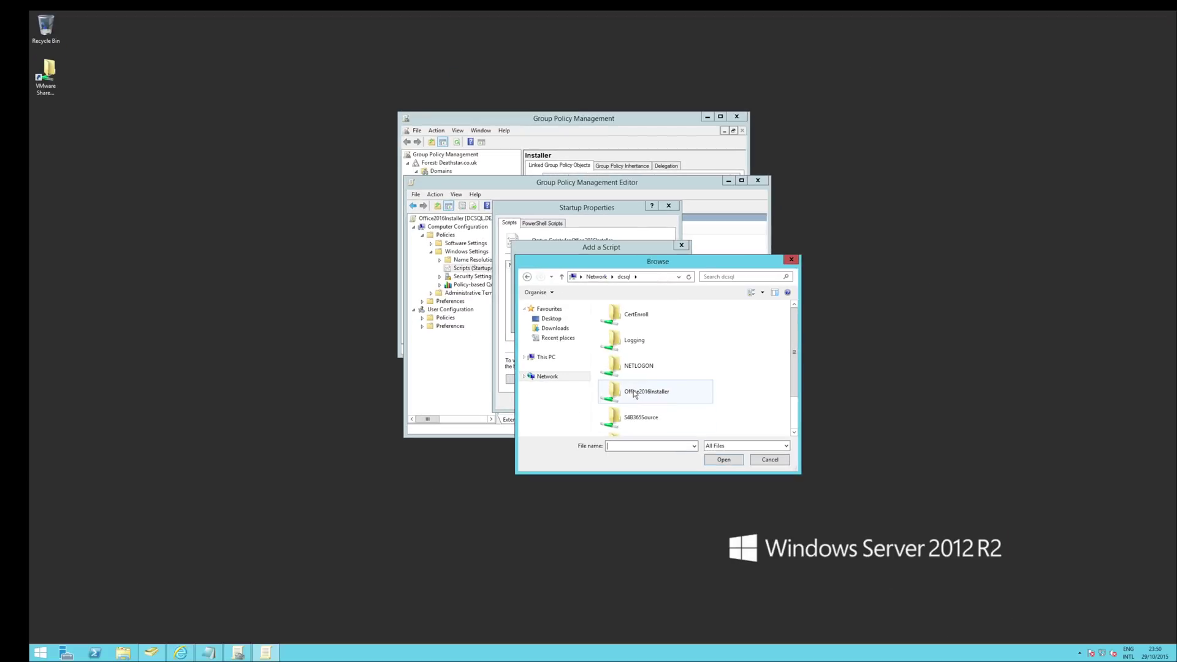
{"action": "double_click", "coordinate": [634, 392]}
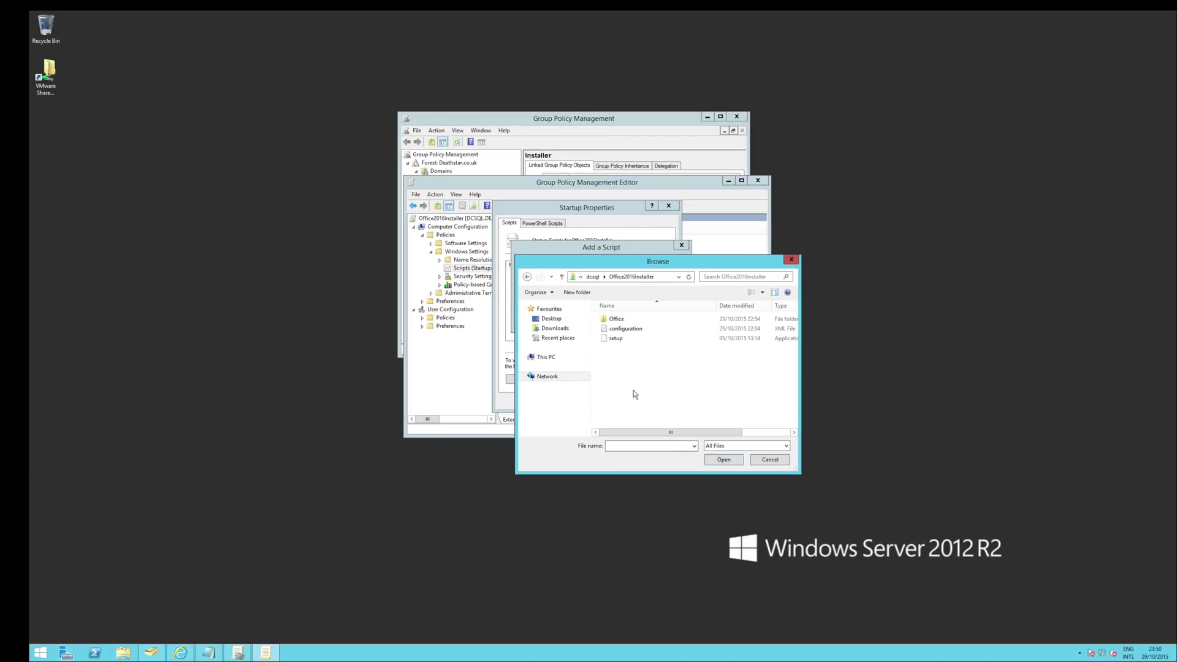
{"action": "left_click", "coordinate": [616, 339]}
{"action": "left_click", "coordinate": [724, 460]}
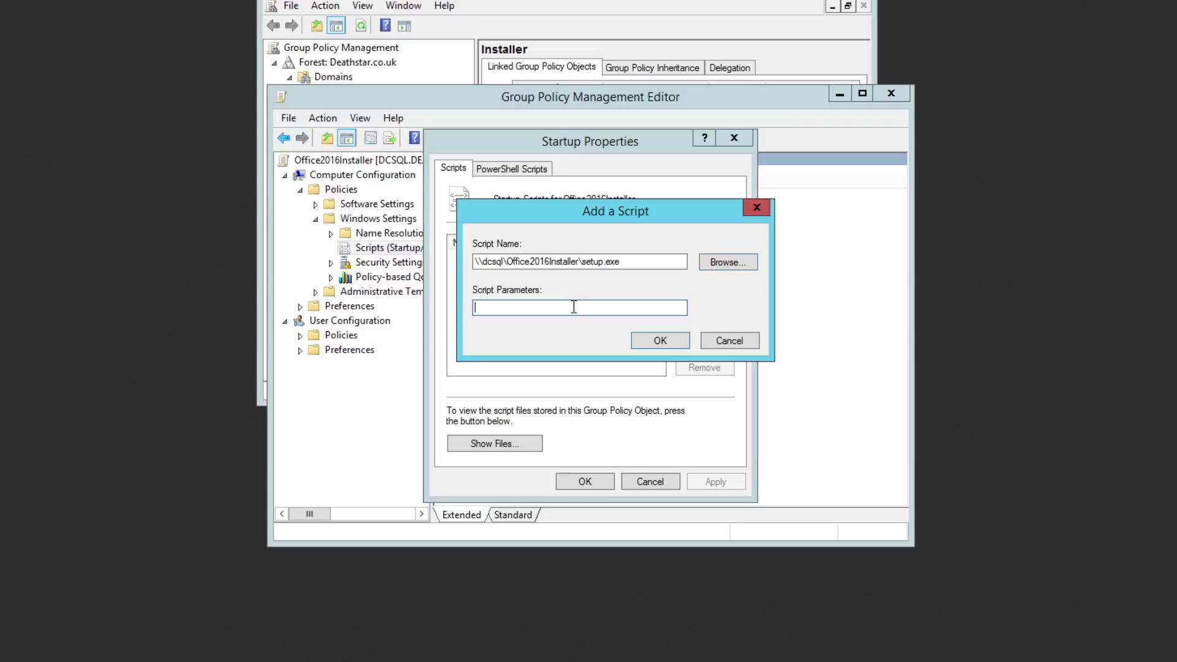
Step: Set the script parameters to /Configure \\dcsql\office2016installer\Configuration.xml
{"action": "type", "text": "/Configure /"}
{"action": "key", "text": "BackSpace"}
{"action": "type", "text": "\\\\dcsql\\office2016inst"}
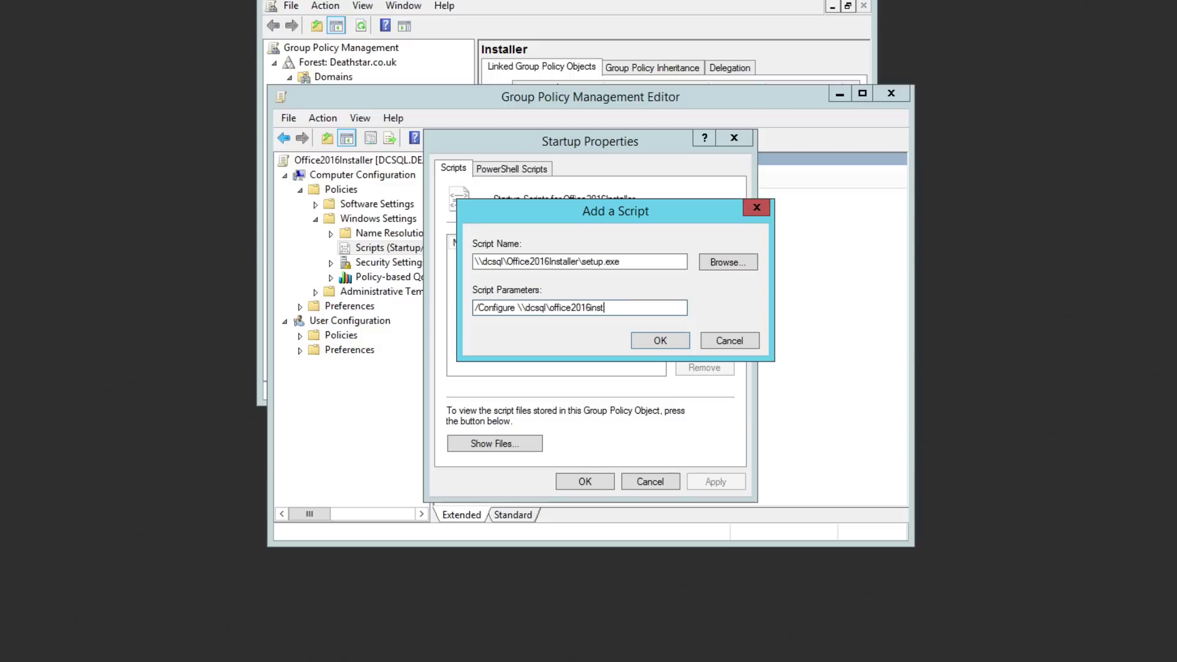
{"action": "type", "text": "aller\\Configuration.xml"}
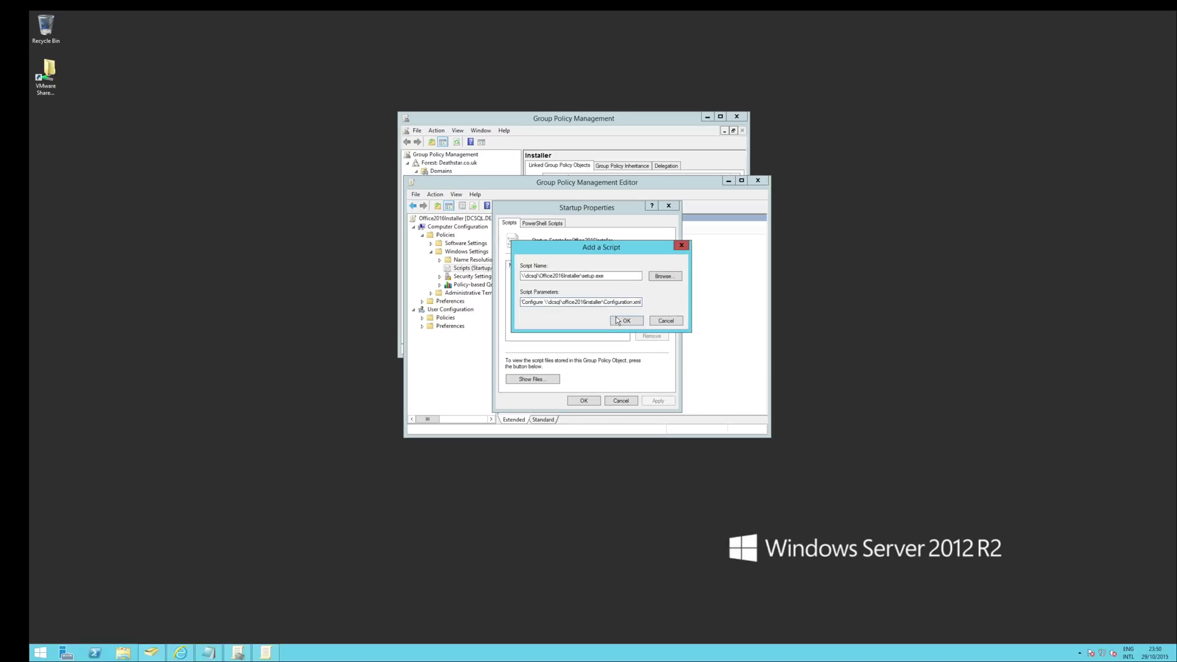
Step: Confirm the setup.exe script in Add a Script and Startup Properties, then close the editor
{"action": "left_click", "coordinate": [661, 340]}
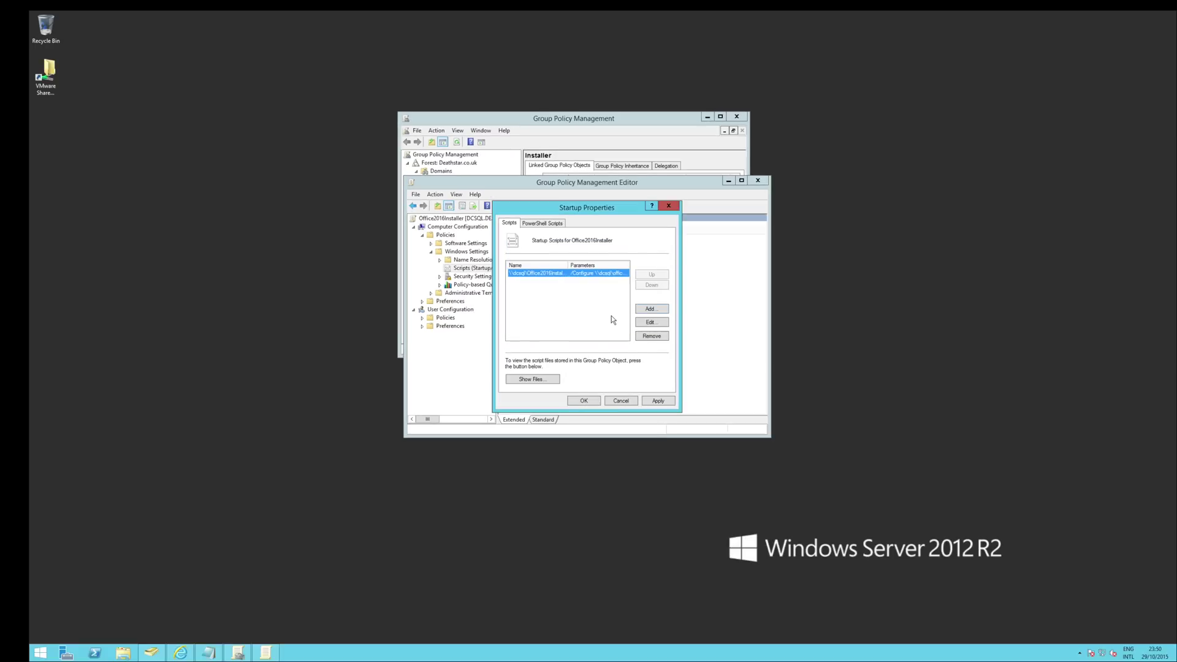
{"action": "left_click", "coordinate": [586, 401]}
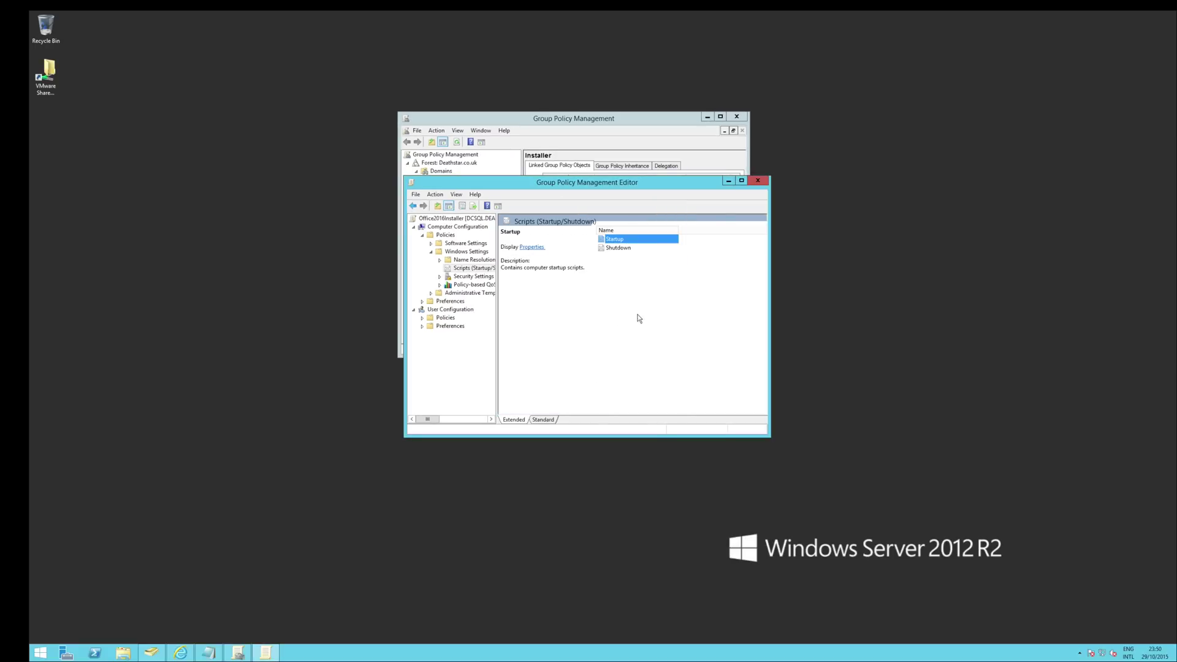
{"action": "left_click", "coordinate": [758, 181]}
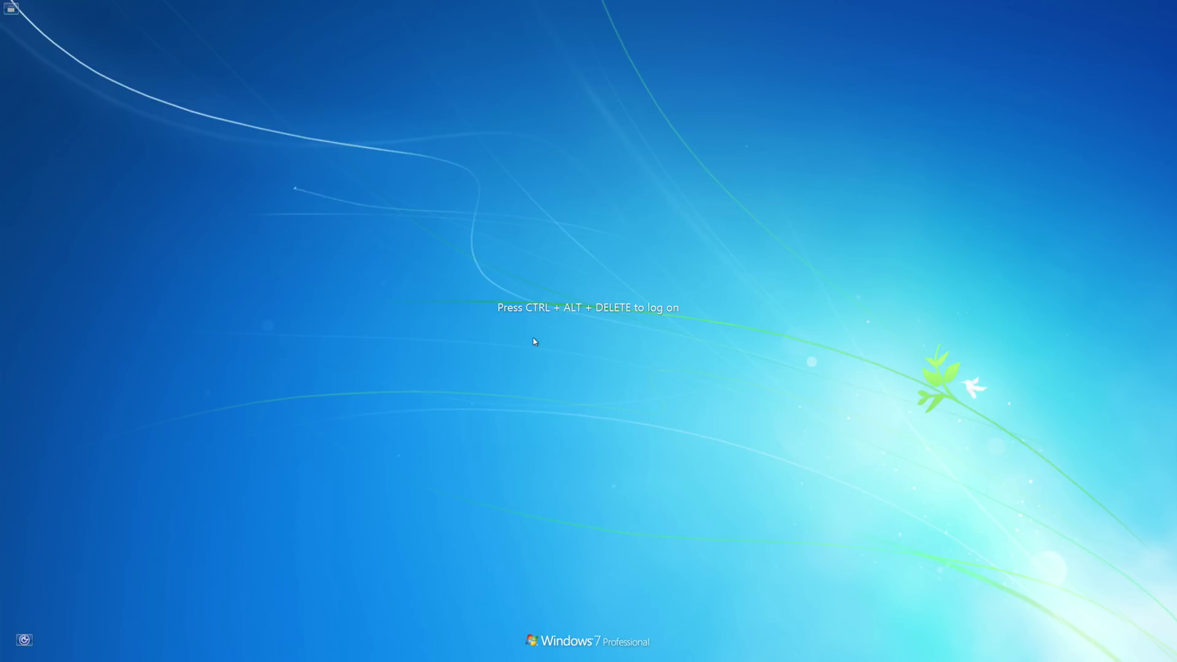
Step: Sign in to the Windows 7 domain client with the account password
{"action": "key", "text": "ctrl+alt+Delete"}
{"action": "type", "text": "********"}
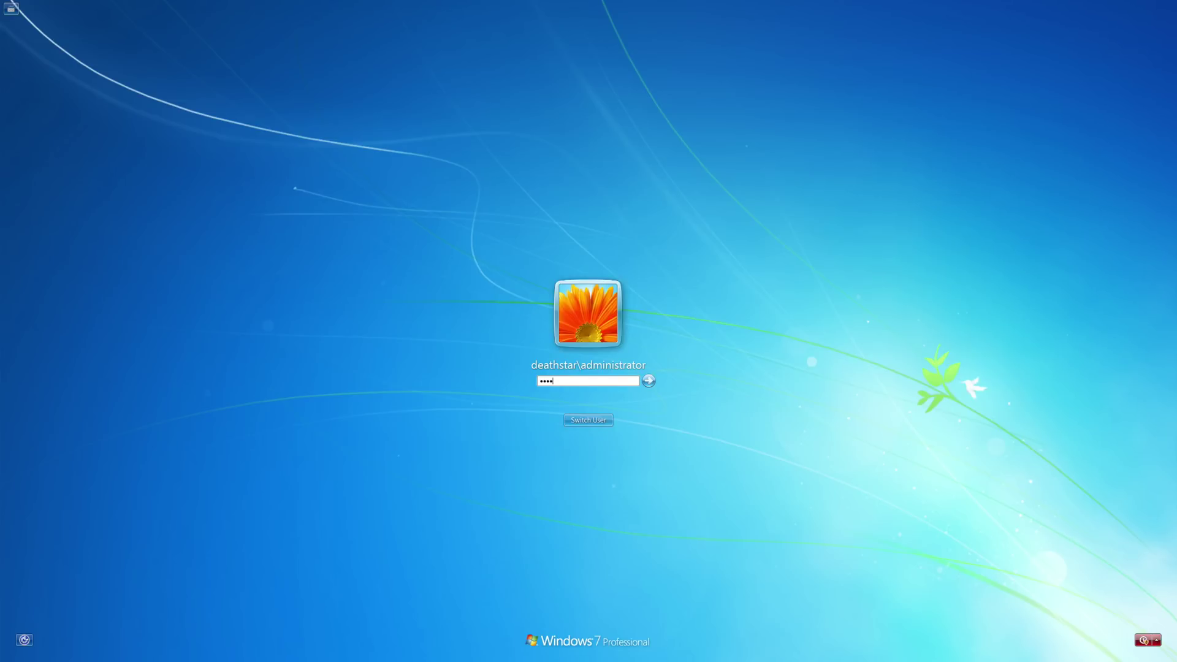
{"action": "key", "text": "Return"}
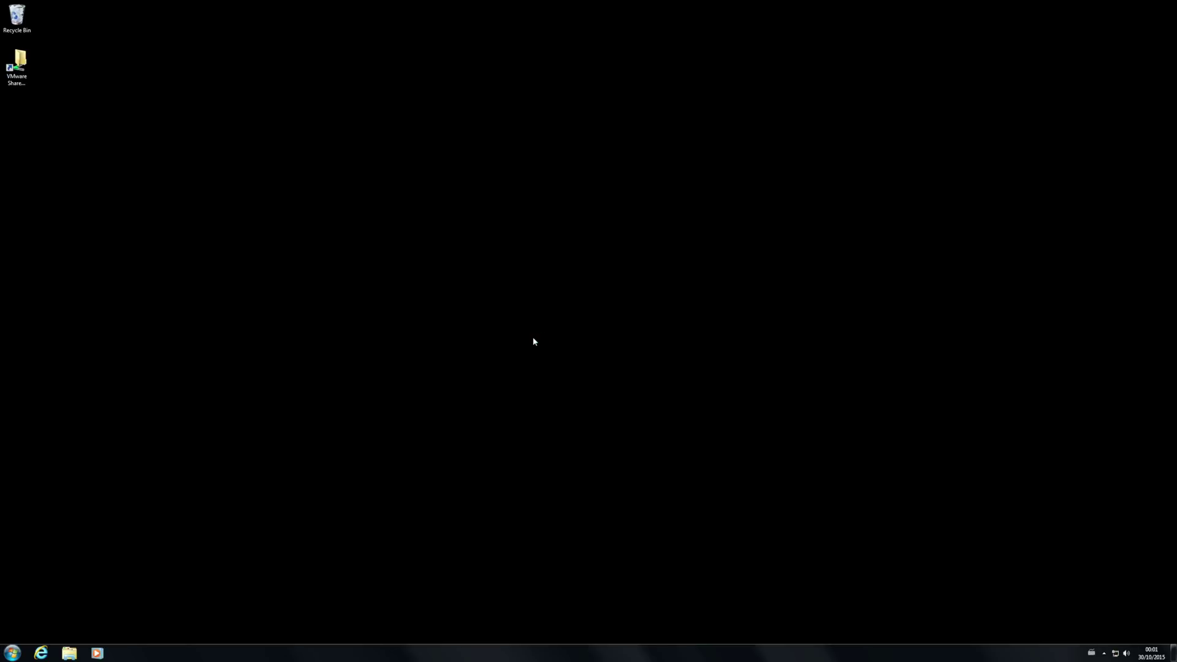
Step: Launch Word 2016 and Excel 2016 from Start search, dismissing Excel's activation prompt
{"action": "key", "text": "super"}
{"action": "type", "text": "word"}
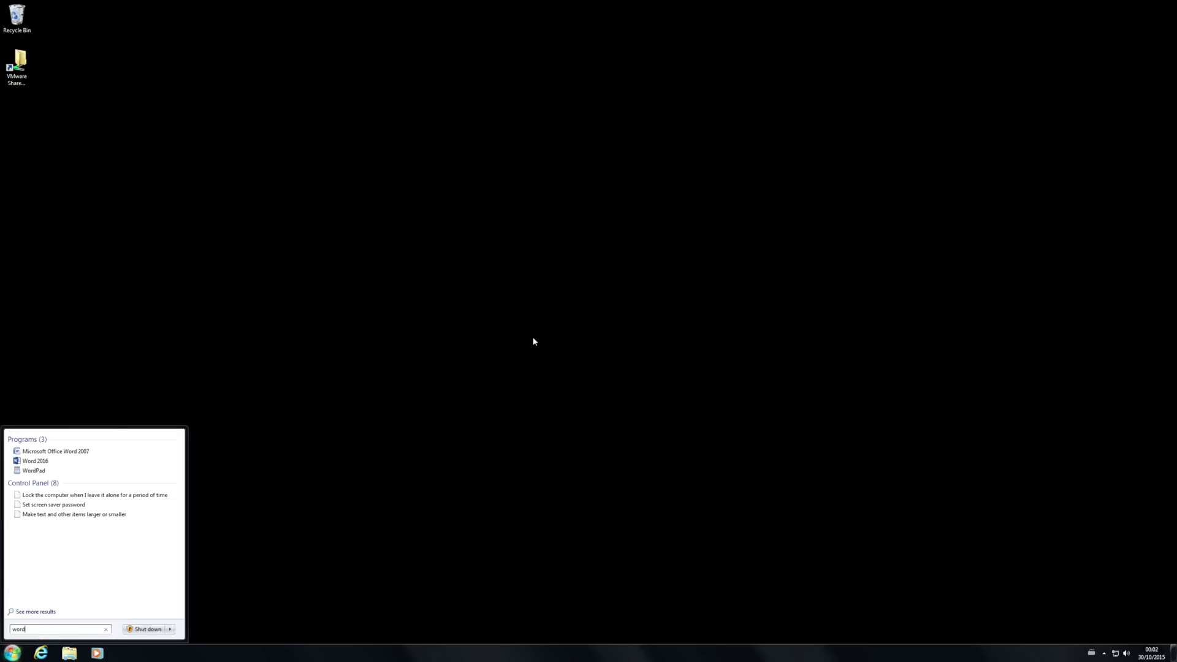
{"action": "key", "text": "Down"}
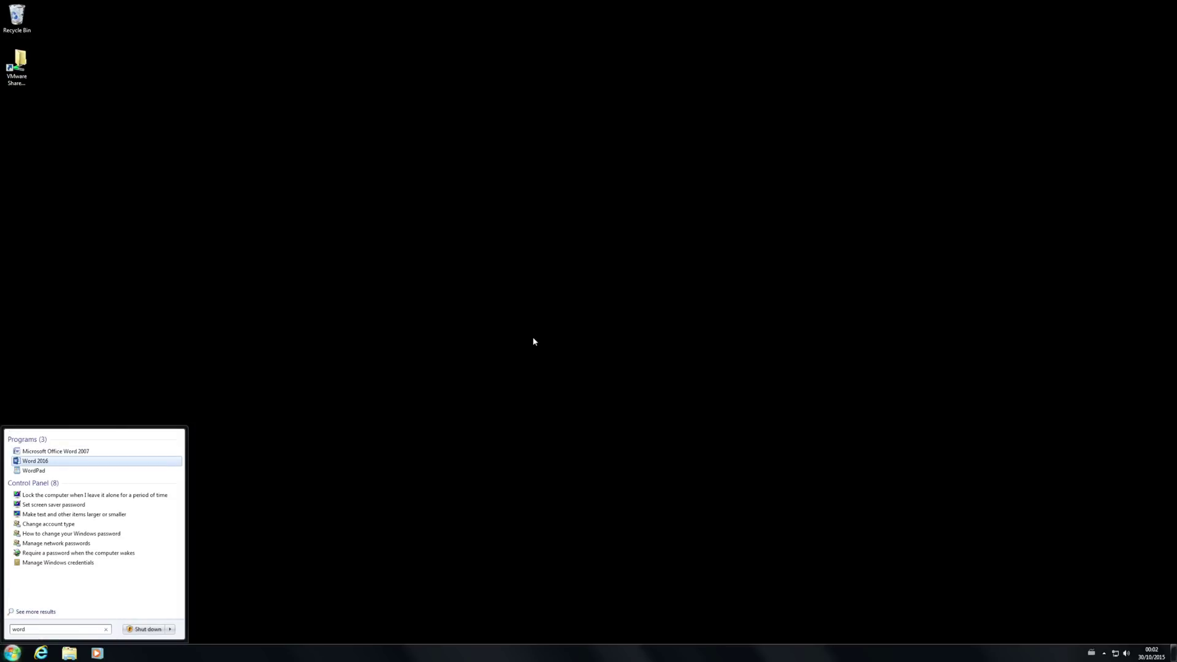
{"action": "key", "text": "Return"}
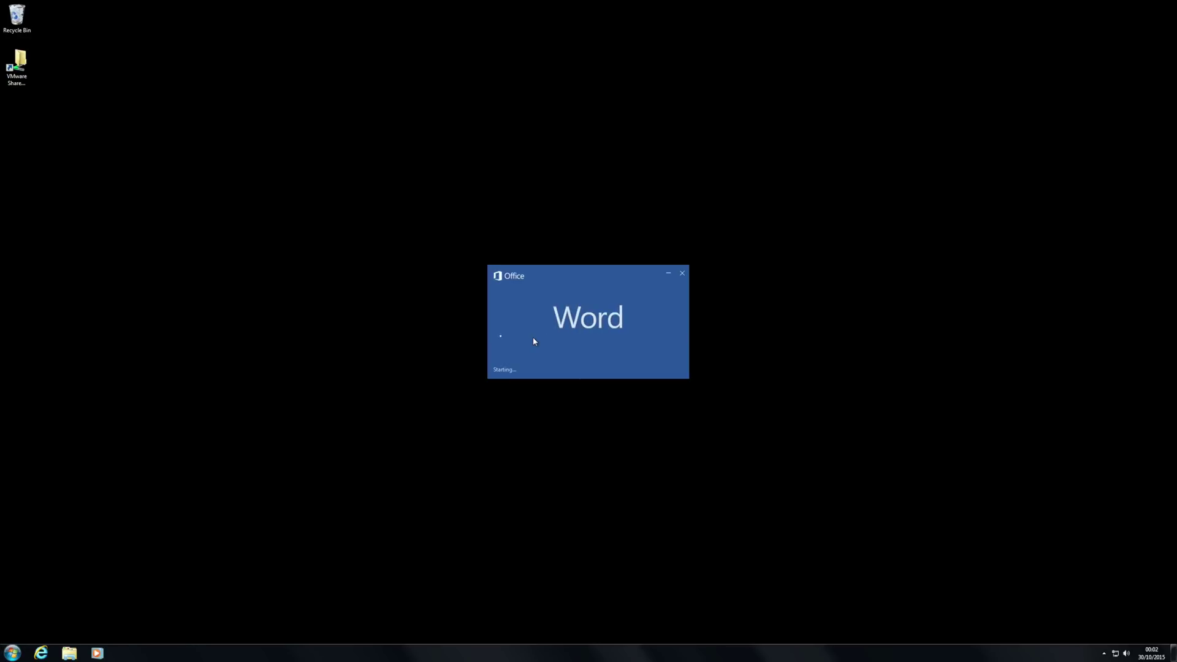
{"action": "key", "text": "super"}
{"action": "type", "text": "excel"}
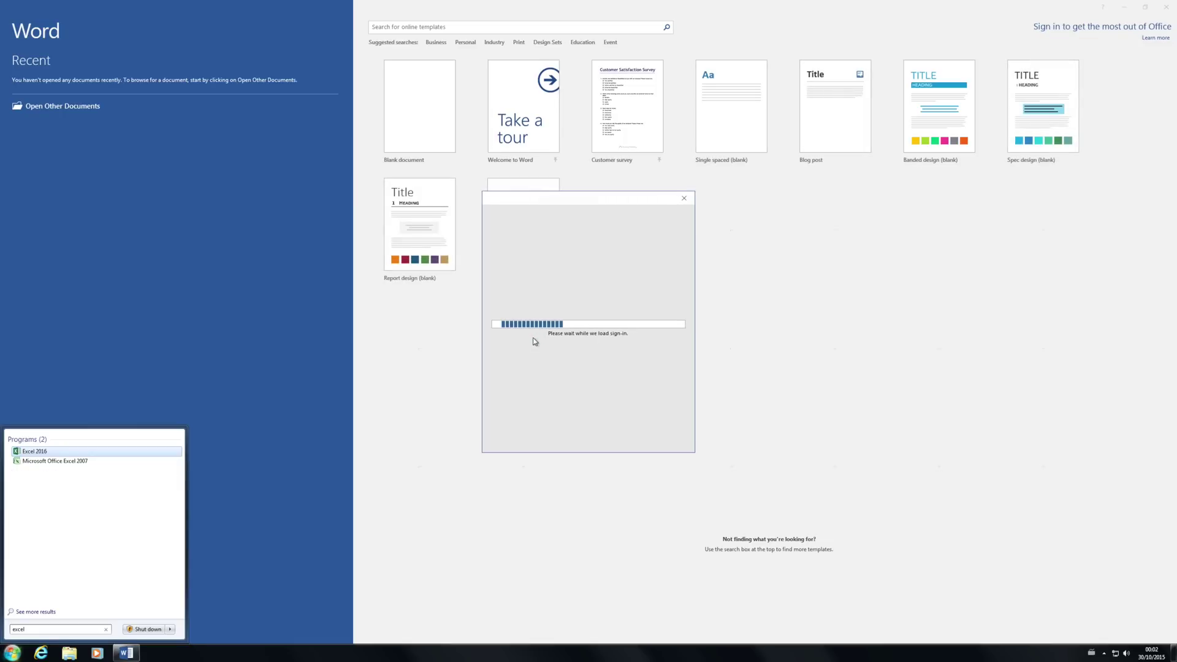
{"action": "key", "text": "Return"}
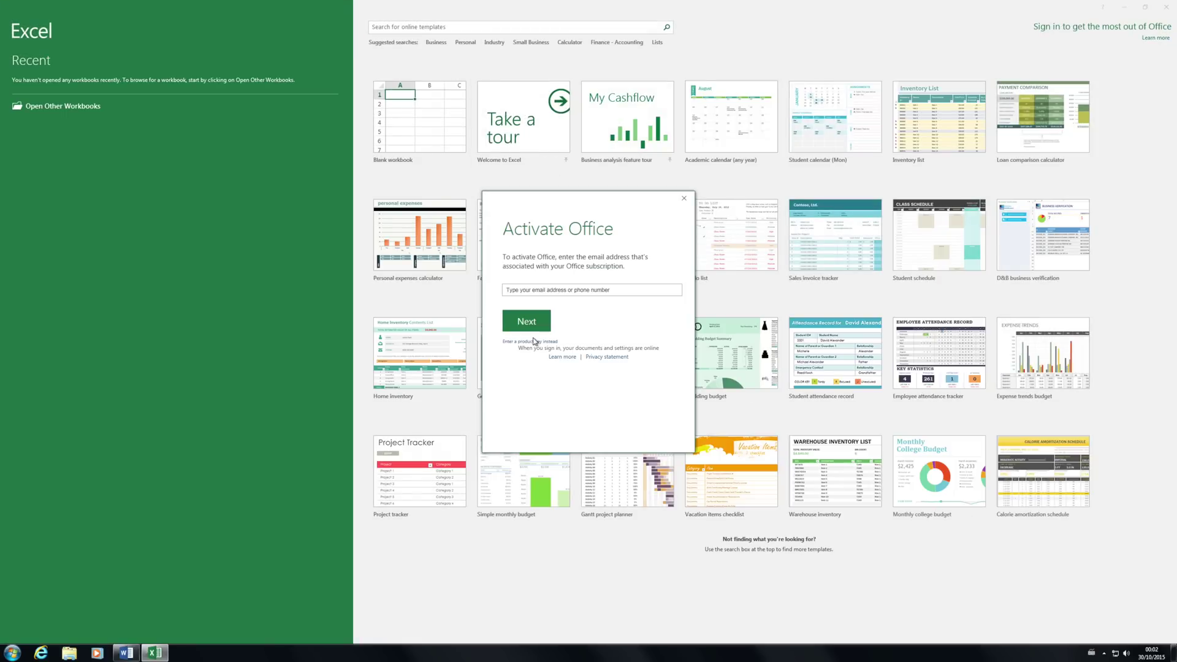
{"action": "left_click", "coordinate": [685, 198]}
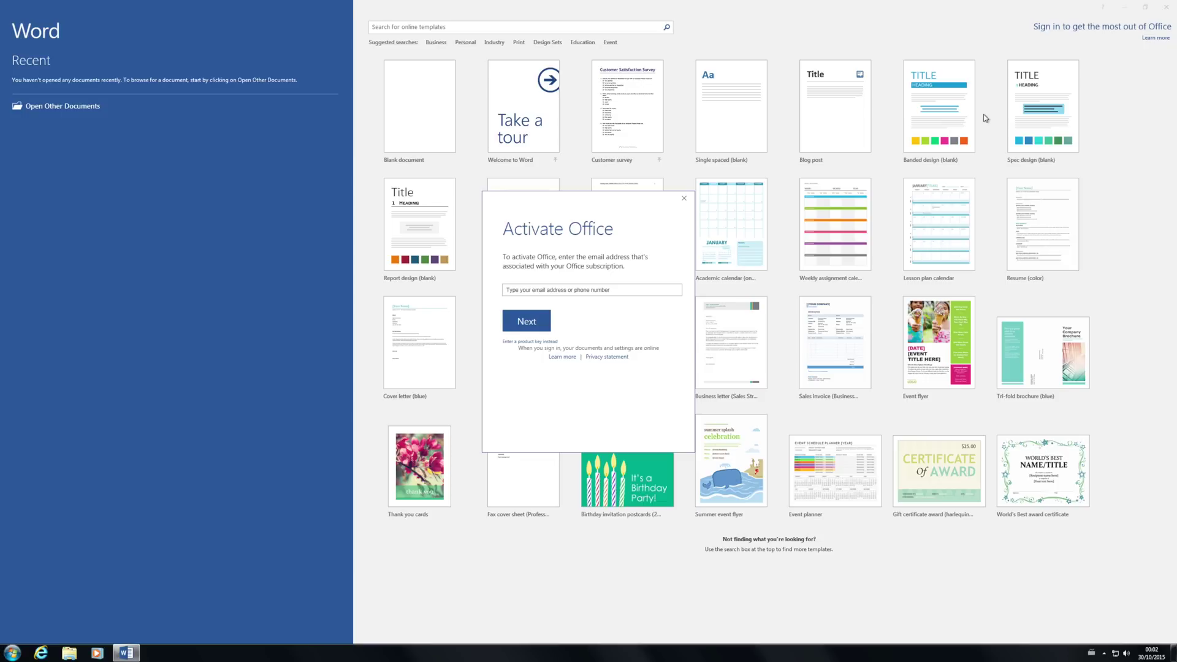
Step: Close Word 2016's Activate Office dialog to reveal the template gallery
{"action": "left_click", "coordinate": [685, 198]}
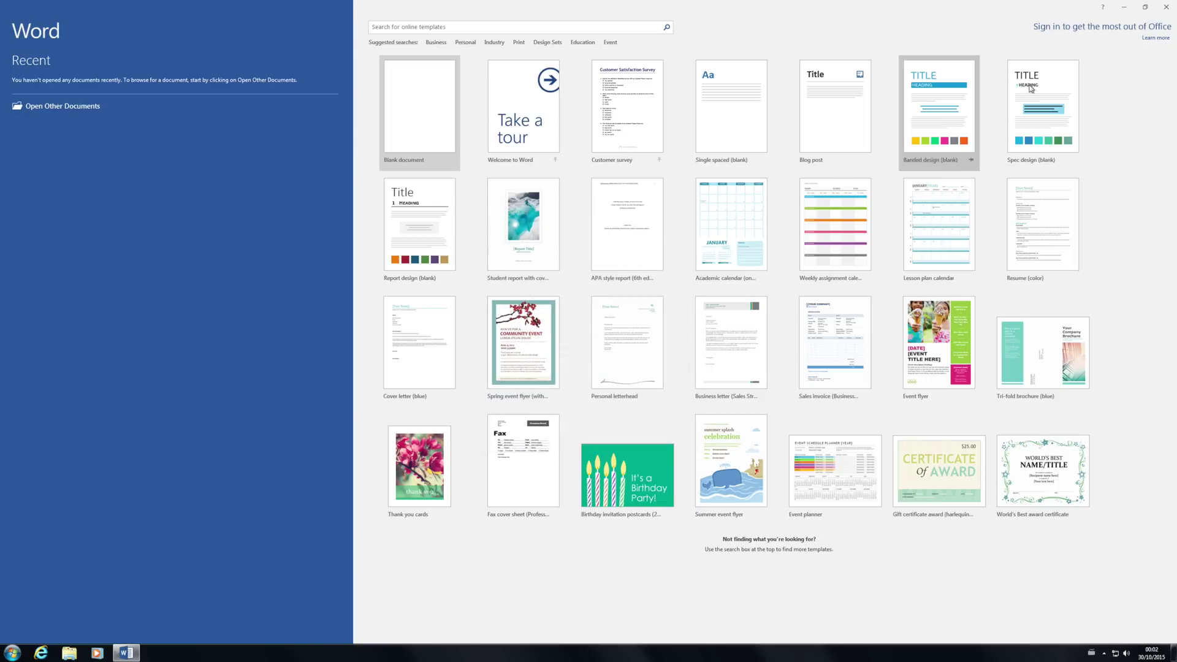